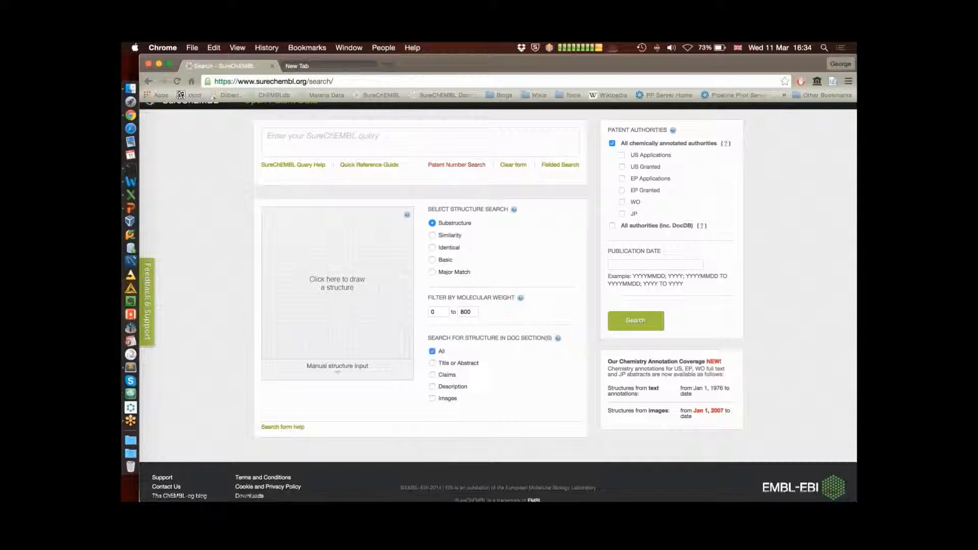
Run a keyword search of the patents for "toothbrush"
left_click(421, 141)
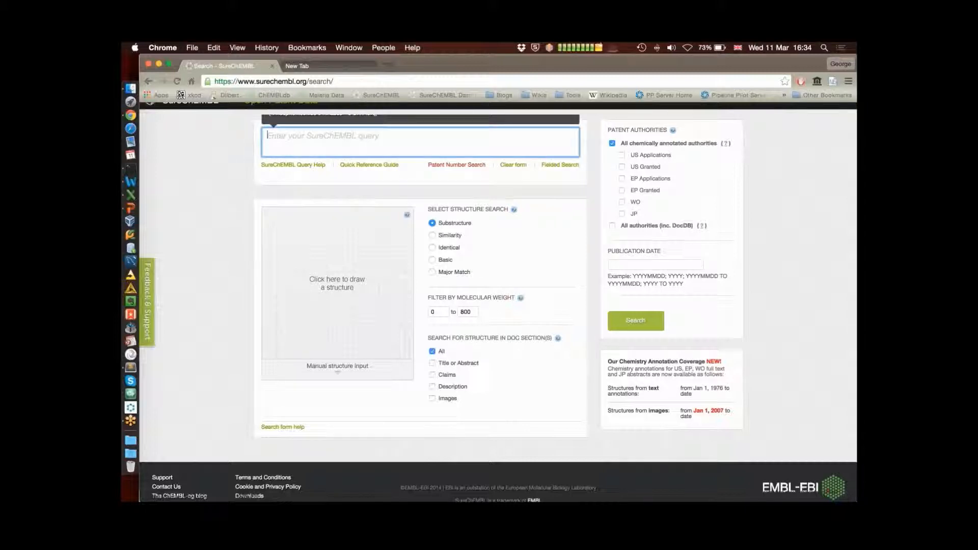
type("toothbr")
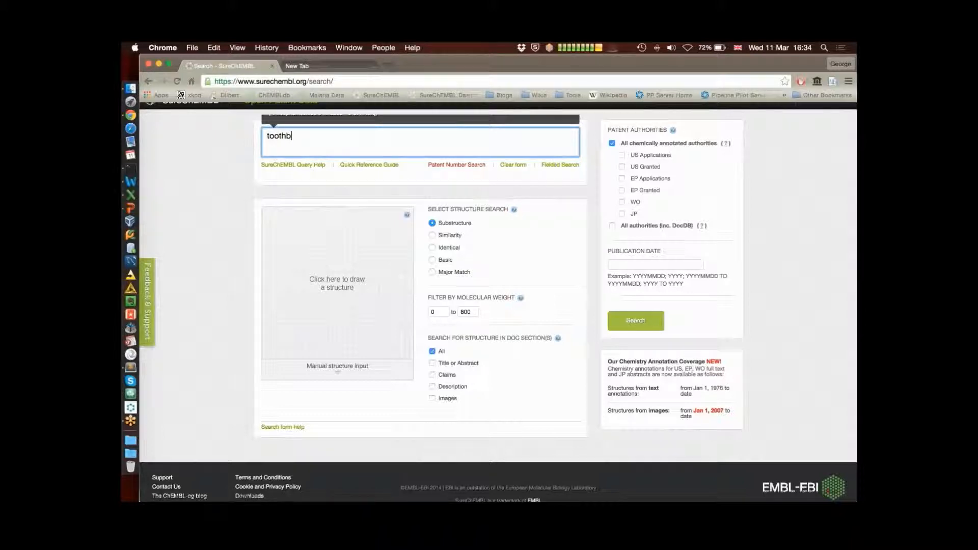
type("ush")
left_click(636, 321)
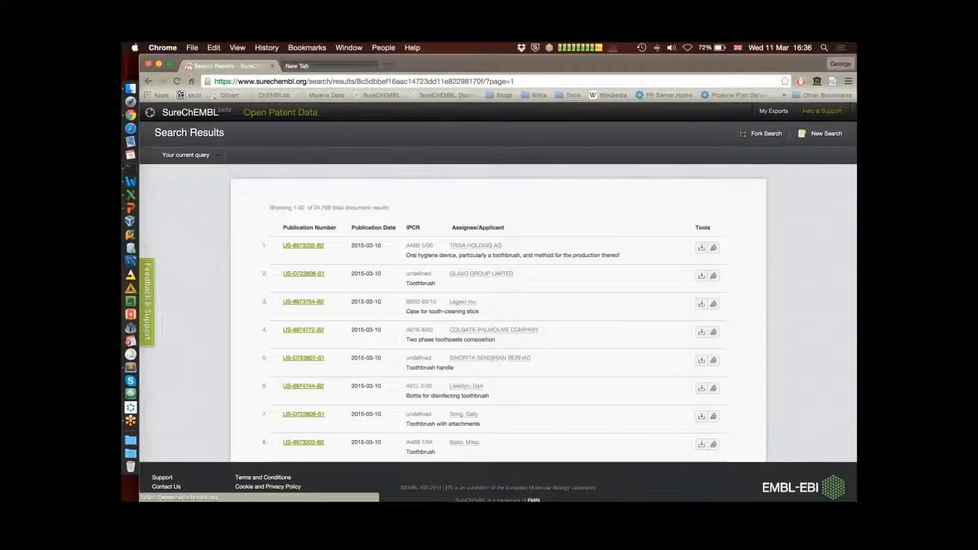
left_click(190, 112)
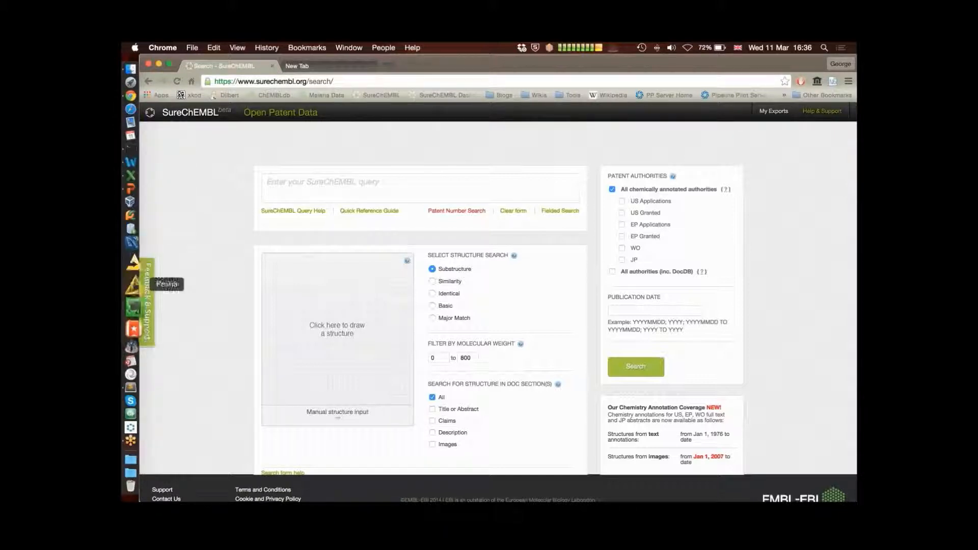
key("super+Tab")
key("super+Tab")
key("super+Tab")
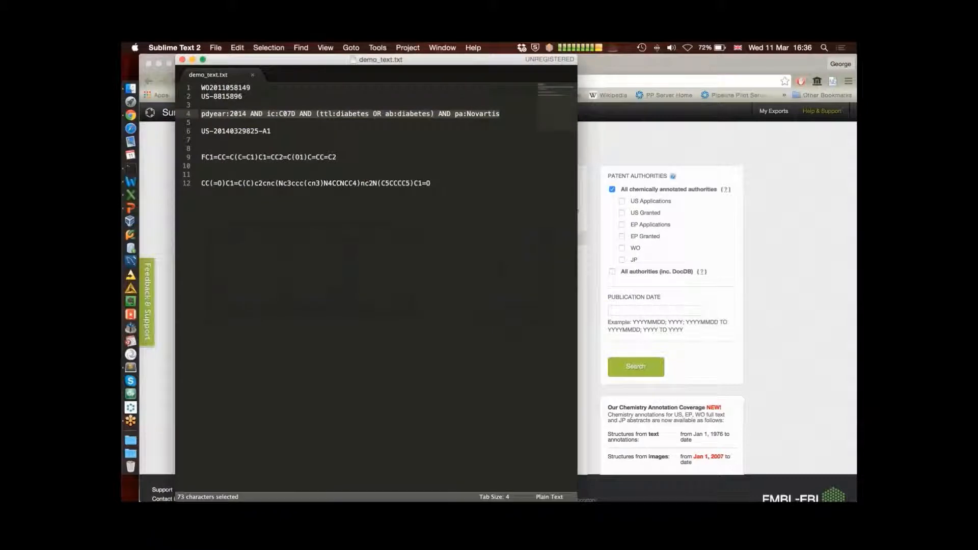
left_click(224, 122)
left_click(241, 97)
left_click_drag(239, 96, 201, 87)
key("super+c")
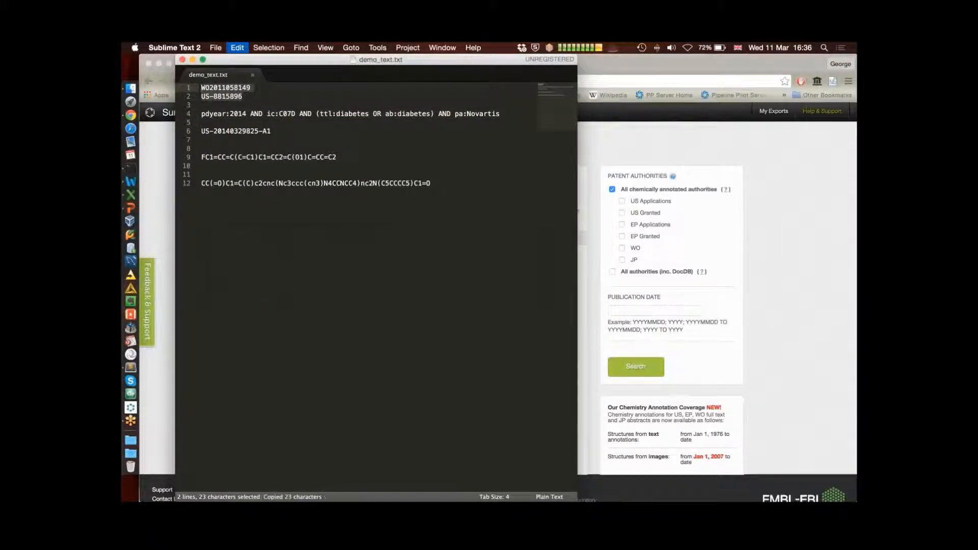
key("super+Tab")
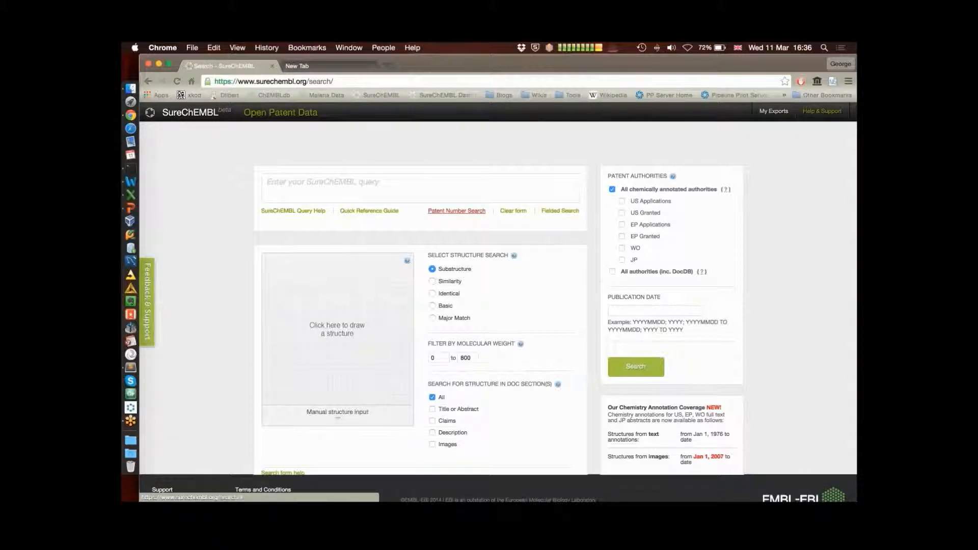
left_click(457, 211)
key("super+v")
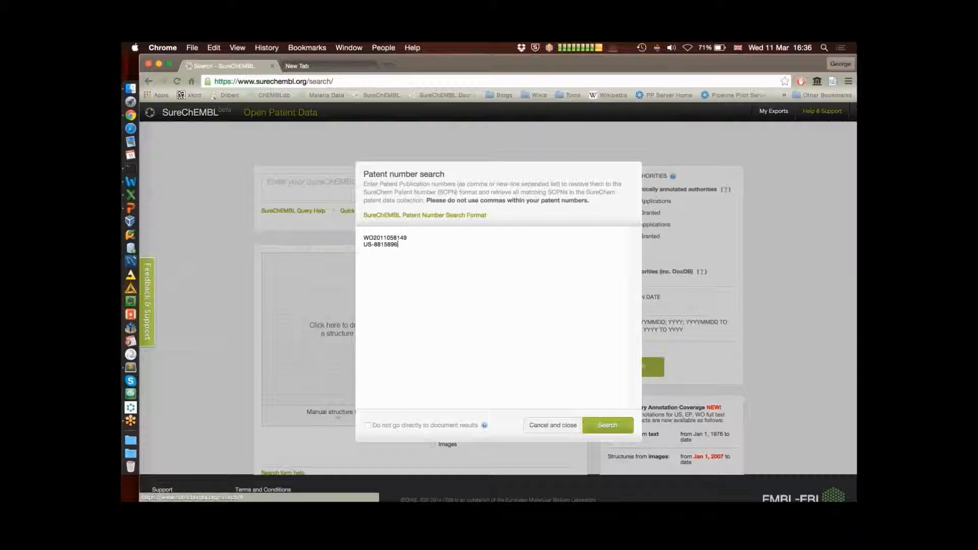
left_click(608, 426)
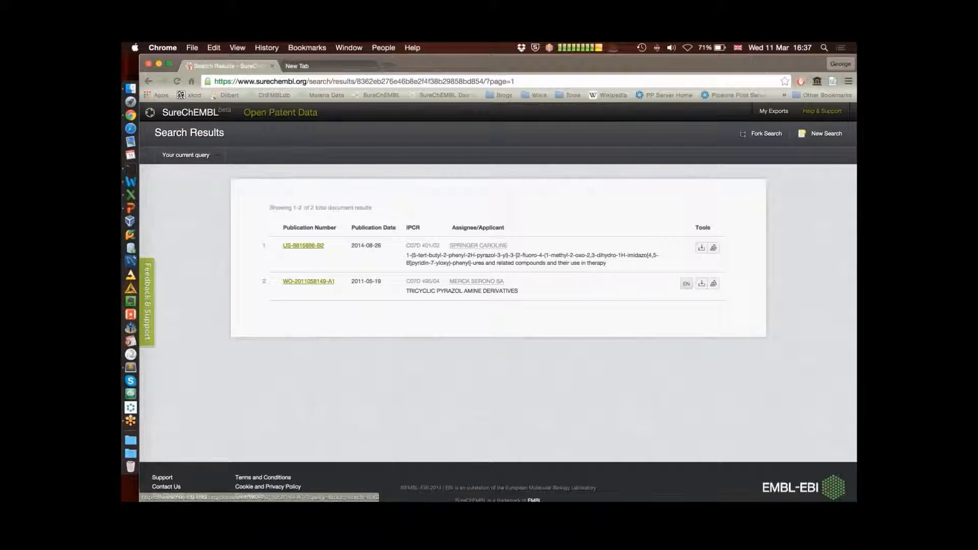
Open patent document US-8815896-B2, look through its bibliographic data and claims, and return to the search results
left_click(304, 245)
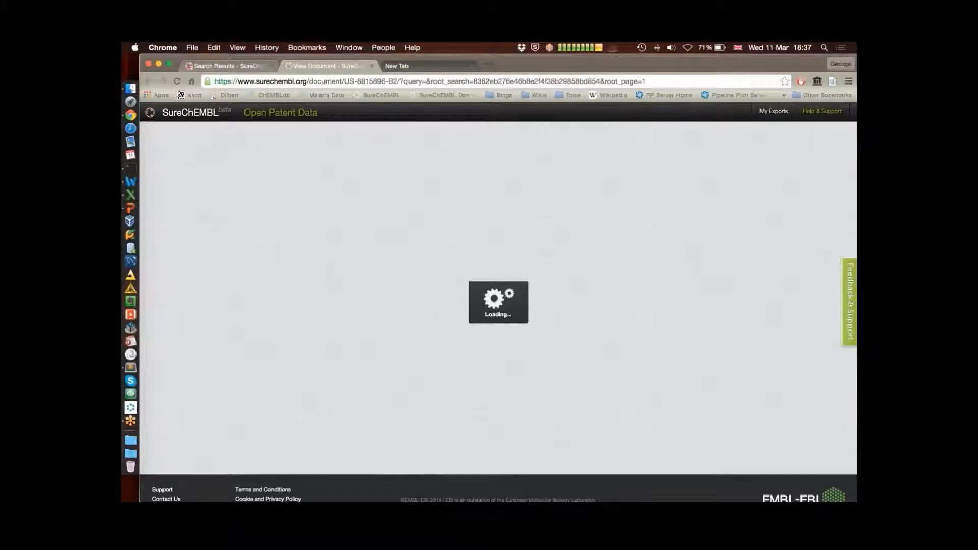
scroll(783, 148, "down", 15)
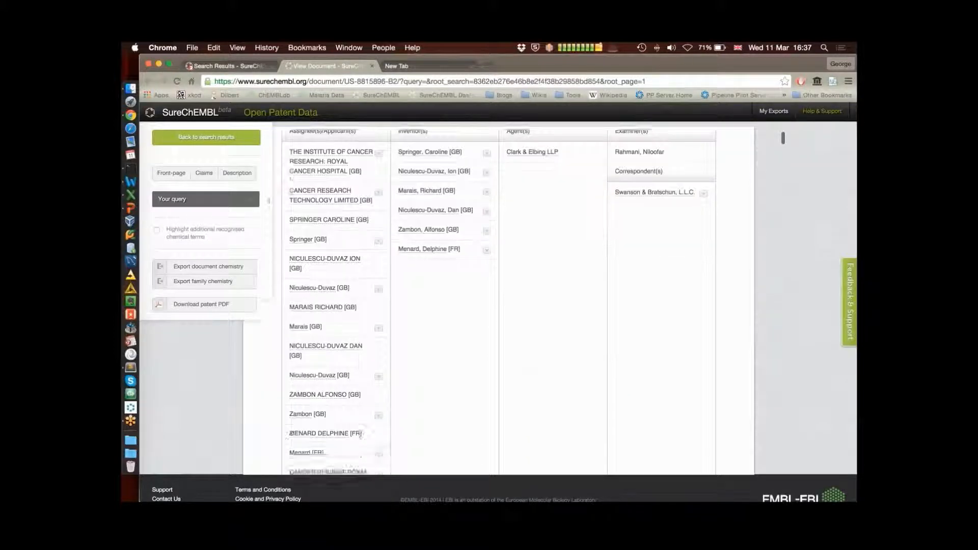
scroll(498, 306, "down", 1)
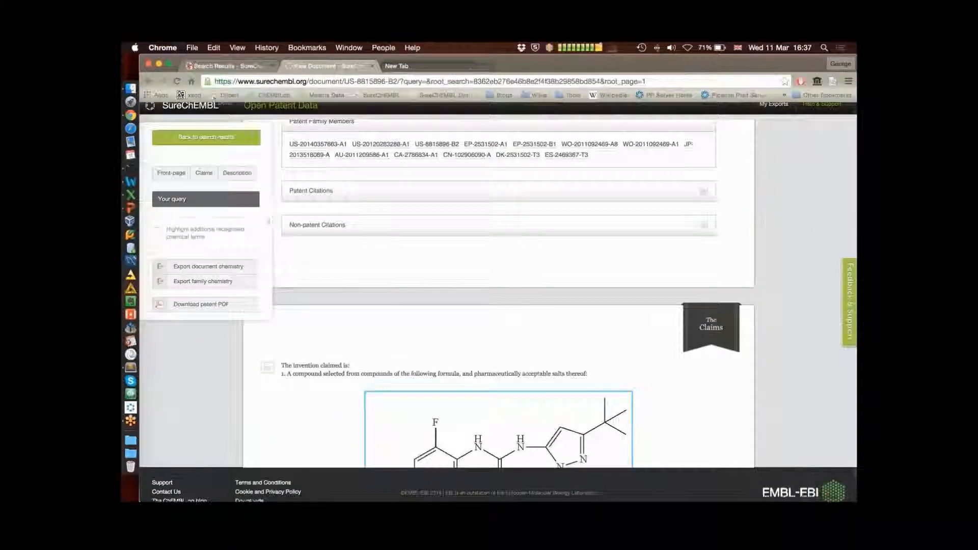
left_click(229, 66)
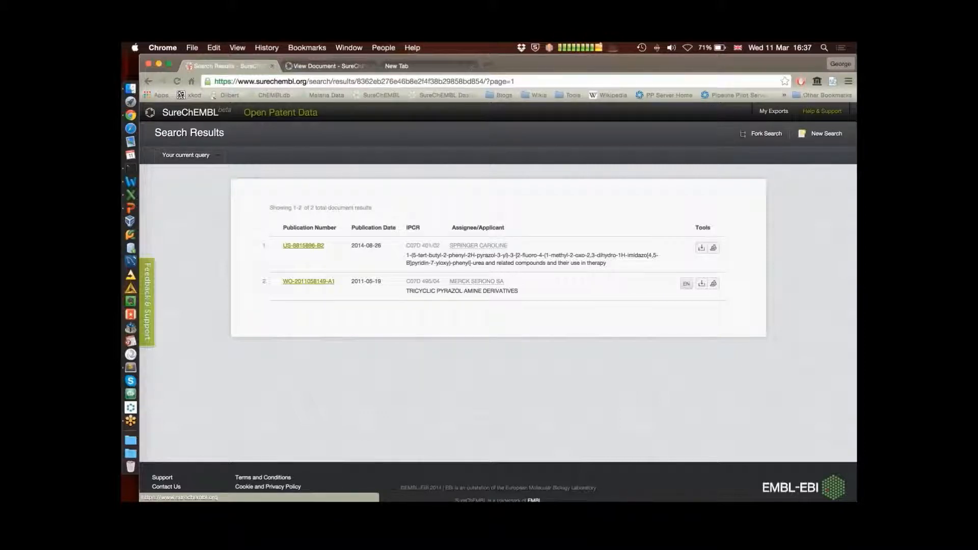
Start a new fielded search for the keyword "diabetes", restricted to the Title or Abstract section
left_click(190, 113)
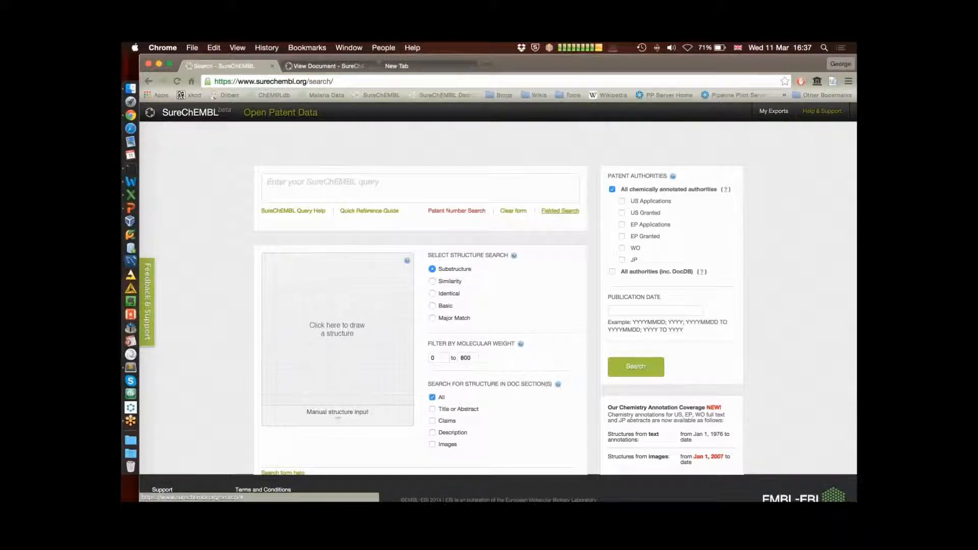
left_click(560, 211)
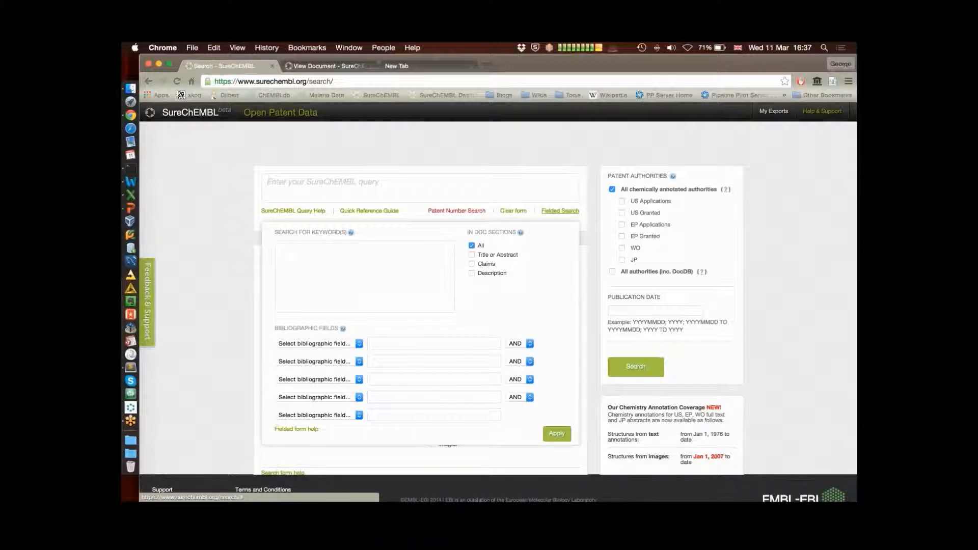
left_click(365, 277)
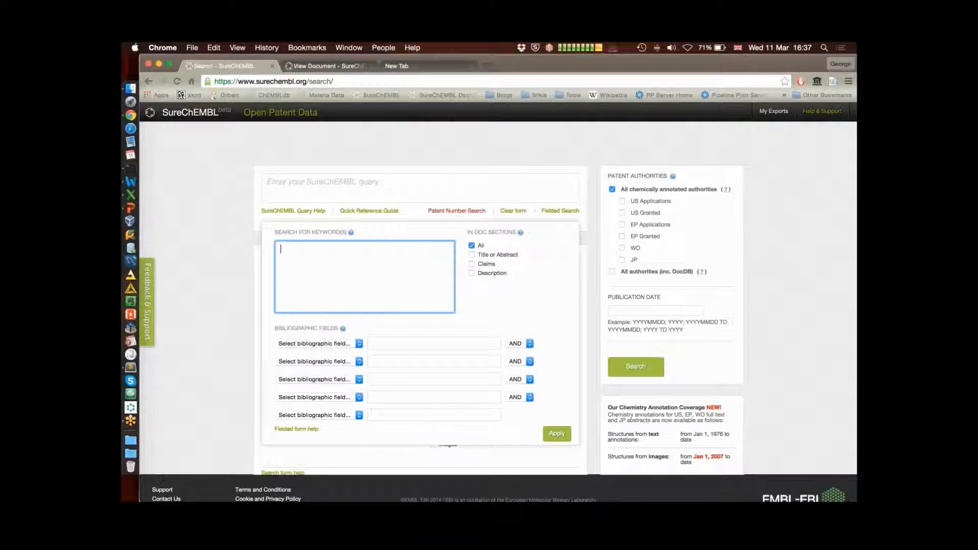
type("diabetes")
left_click(472, 255)
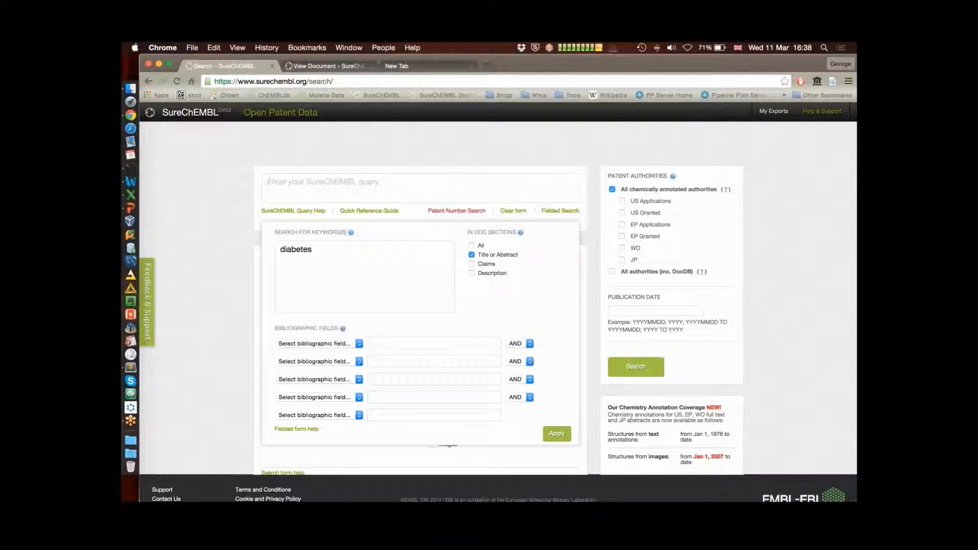
Add Novartis as the Assignee(s)/Applicant(s) criterion in the first bibliographic field
left_click(320, 343)
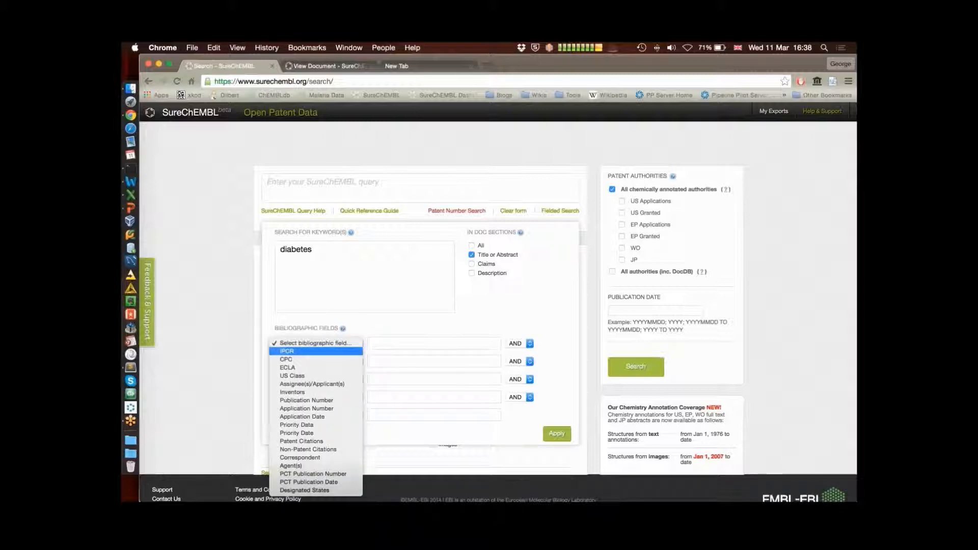
left_click(312, 383)
left_click(403, 344)
type("No")
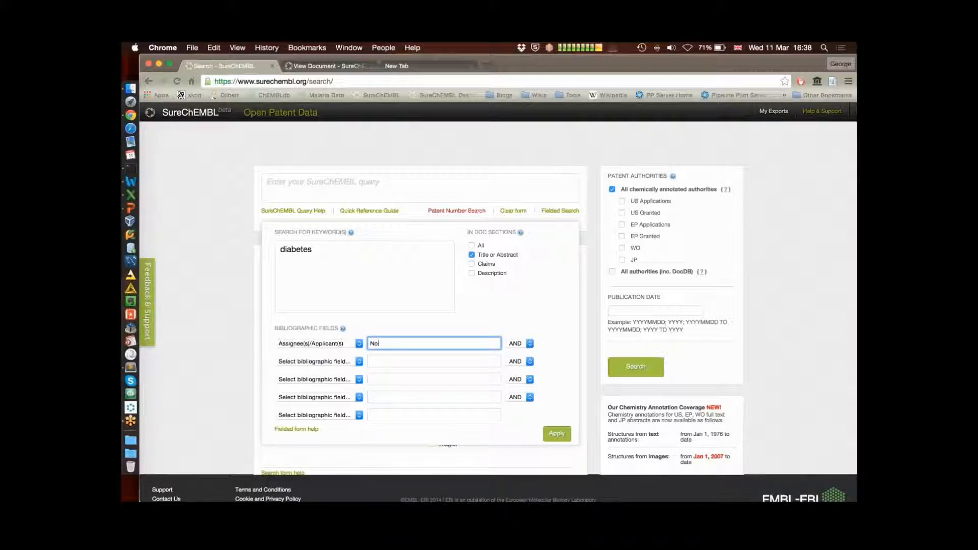
type("vartis")
Add the IPCR classification C07D as the second bibliographic criterion
left_click(320, 362)
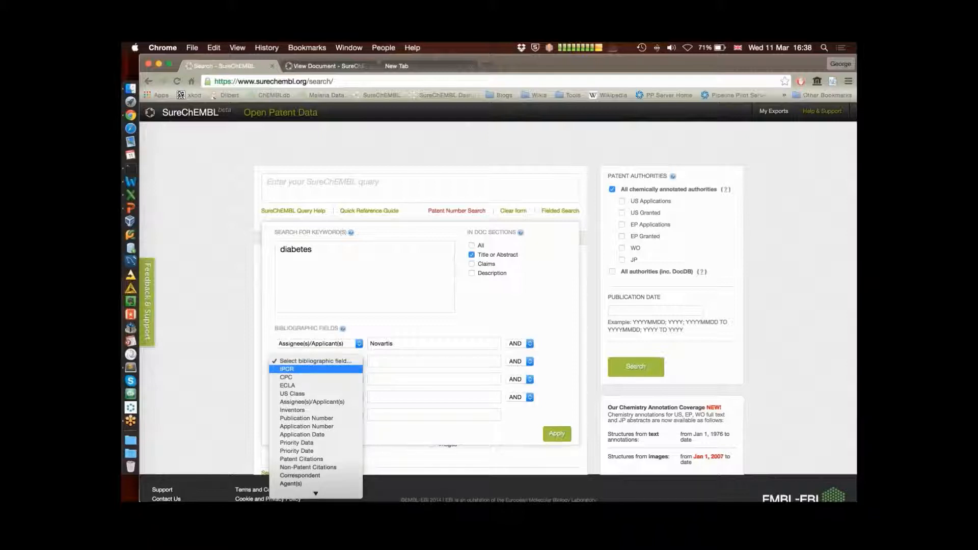
left_click(306, 369)
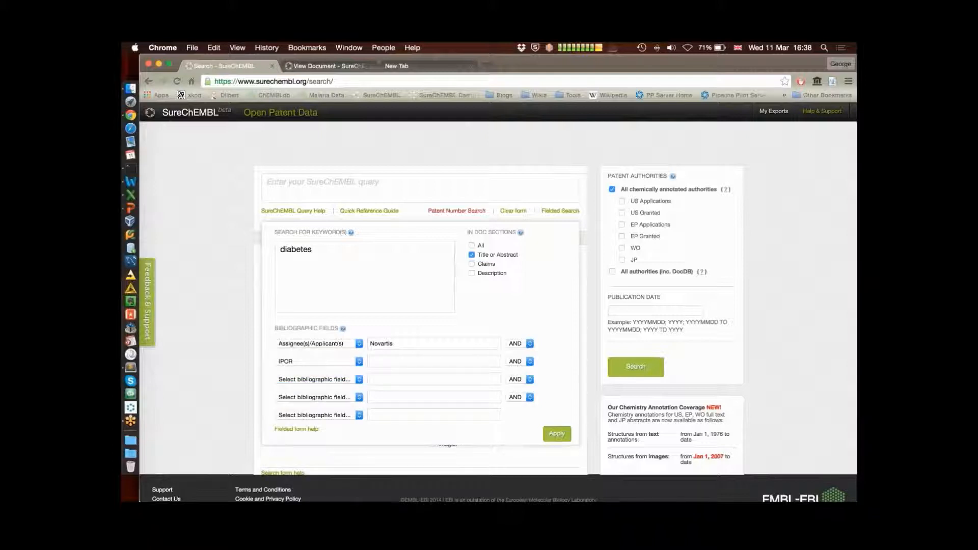
left_click(407, 361)
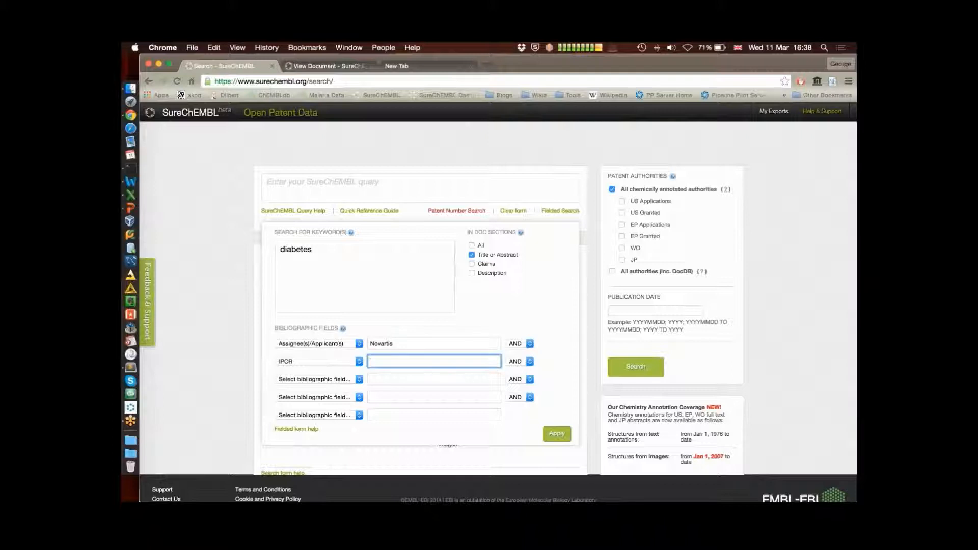
type("C07D")
Set the publication date to 2015, apply the fielded criteria and run the search
left_click(656, 310)
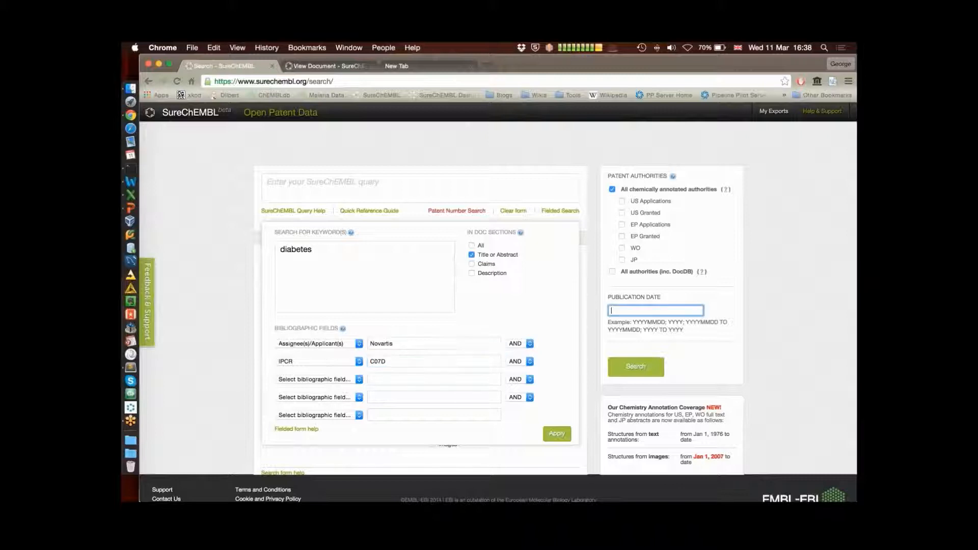
type("2015")
left_click(557, 434)
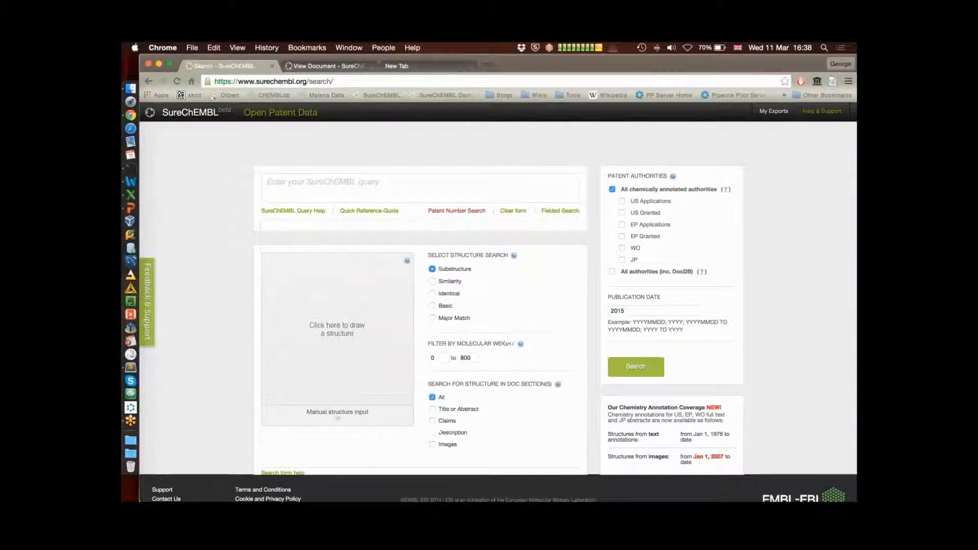
left_click(636, 366)
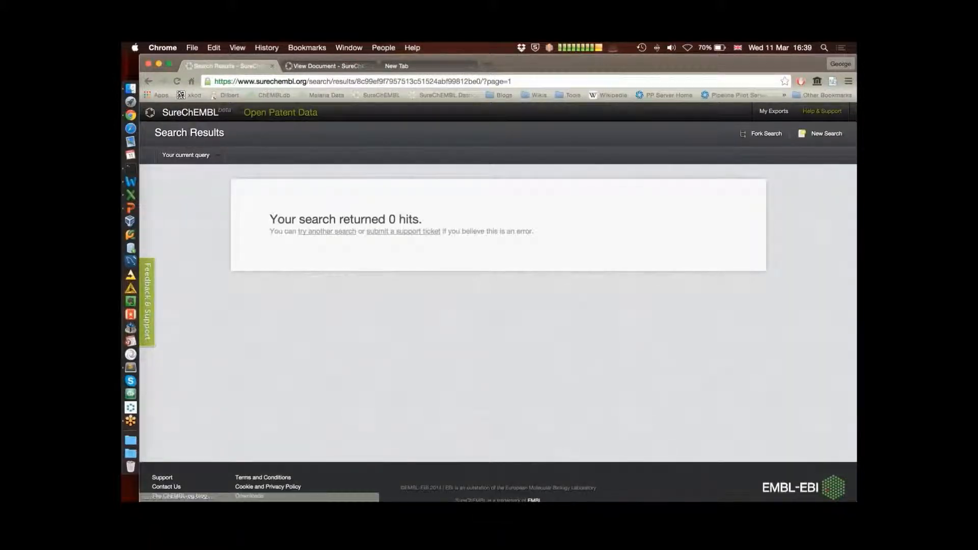
Leave the support page and go back from the search results to the blank search form
left_click(403, 231)
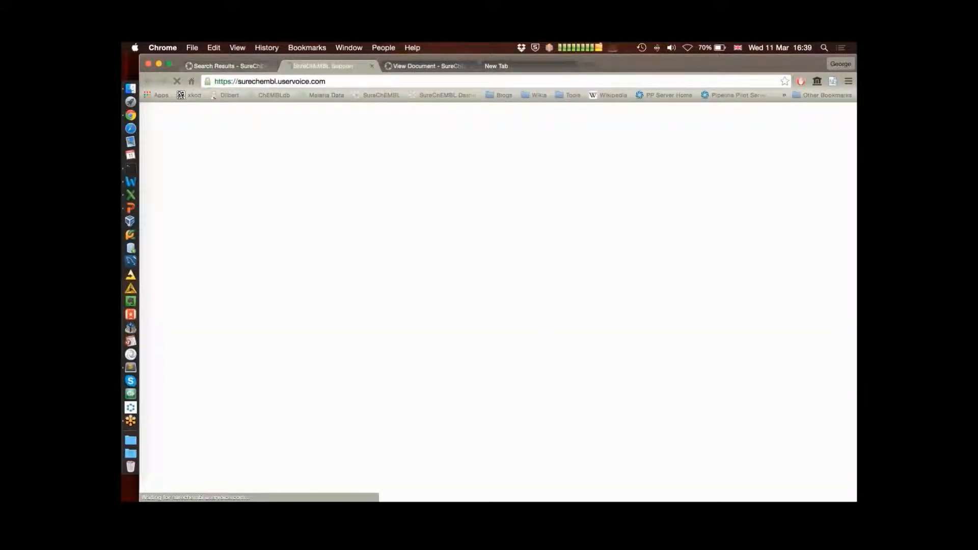
left_click(228, 66)
left_click(149, 81)
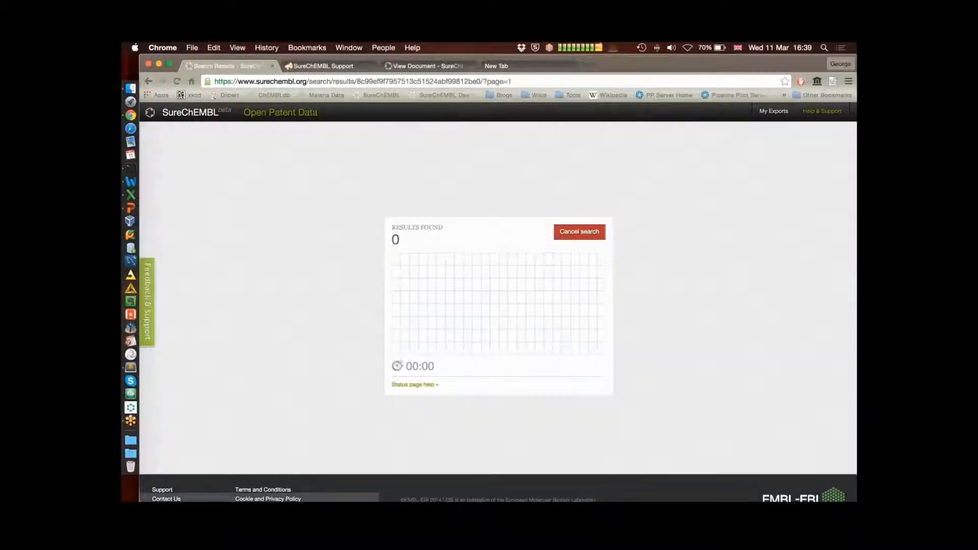
left_click(149, 81)
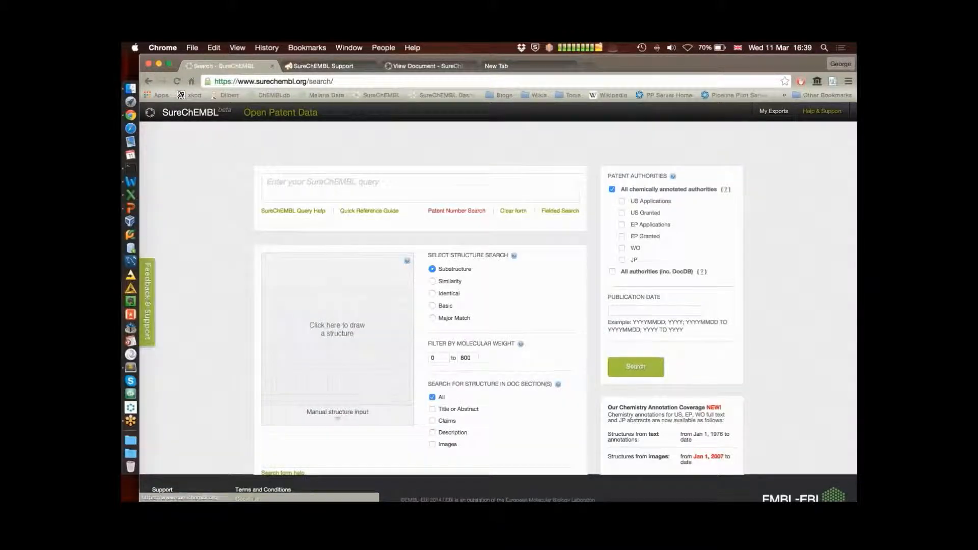
Enter the fielded search keyword "diabetes" in Title or Abstract, with IPCR C07D as the first bibliographic criterion
left_click(365, 276)
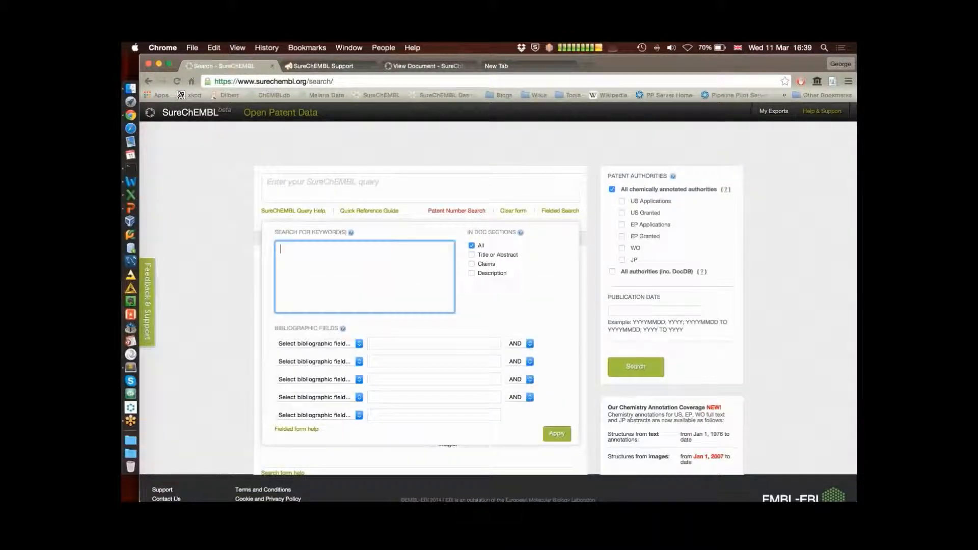
type("diabetes")
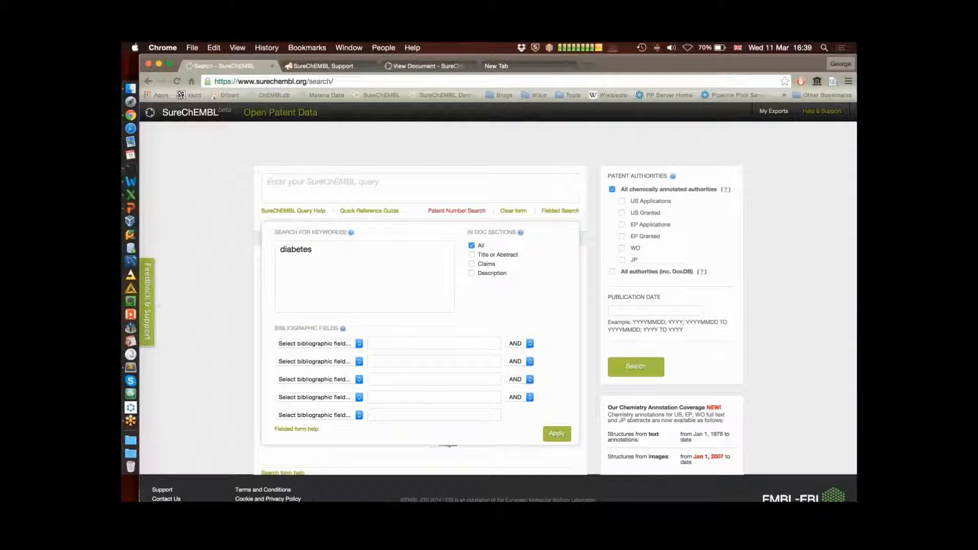
left_click(472, 254)
left_click(315, 344)
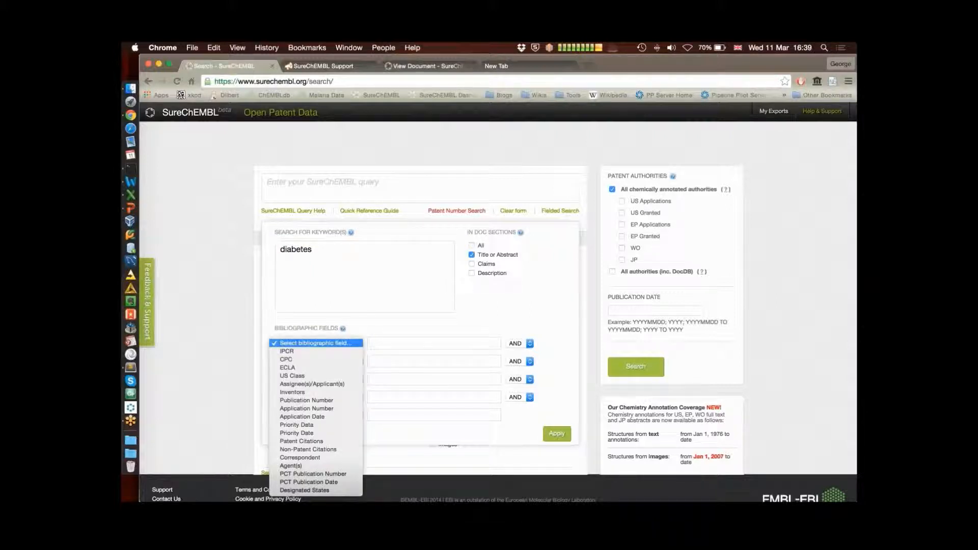
left_click(287, 352)
type("C07D")
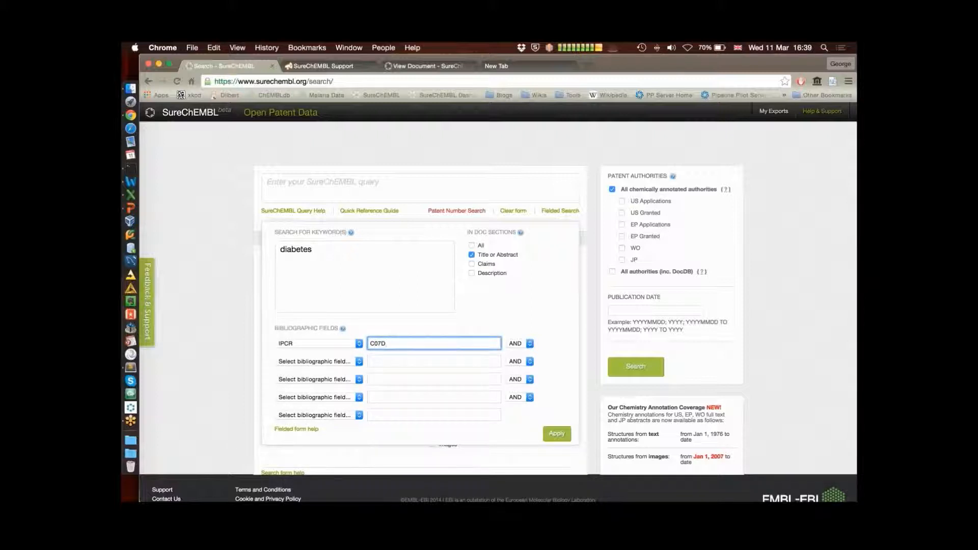
Add US Class with the value Novartis as the second bibliographic criterion and set the publication date to 2014
left_click(315, 361)
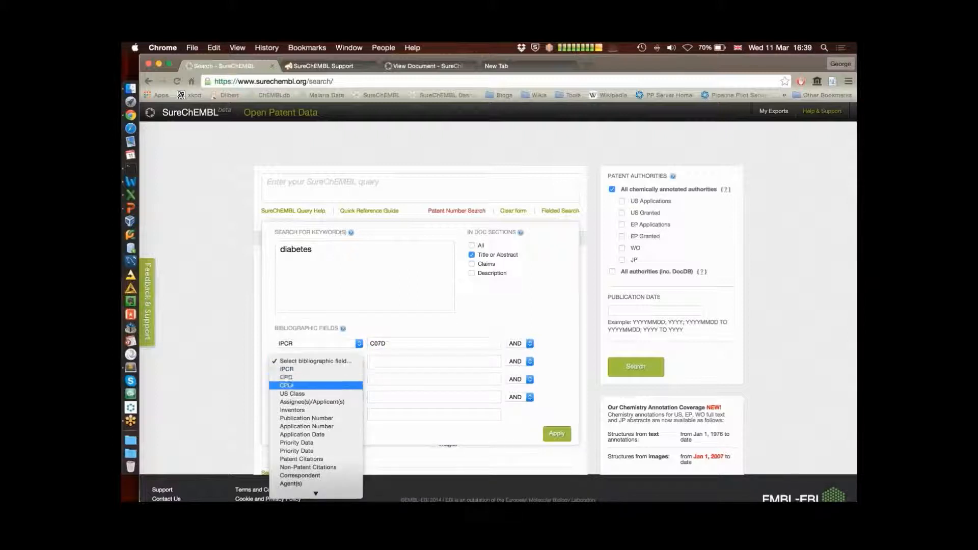
left_click(292, 393)
left_click(376, 361)
type("Novartis")
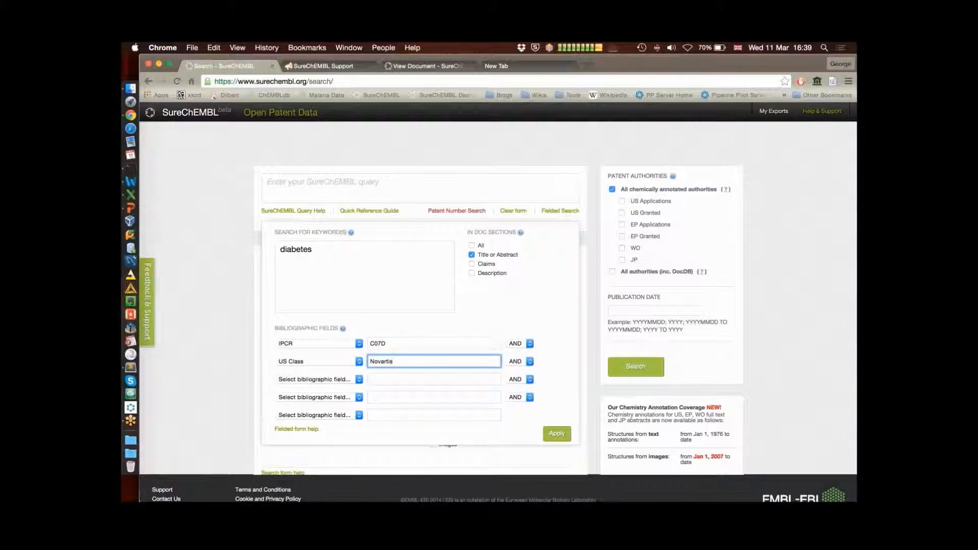
left_click(640, 310)
type("2014")
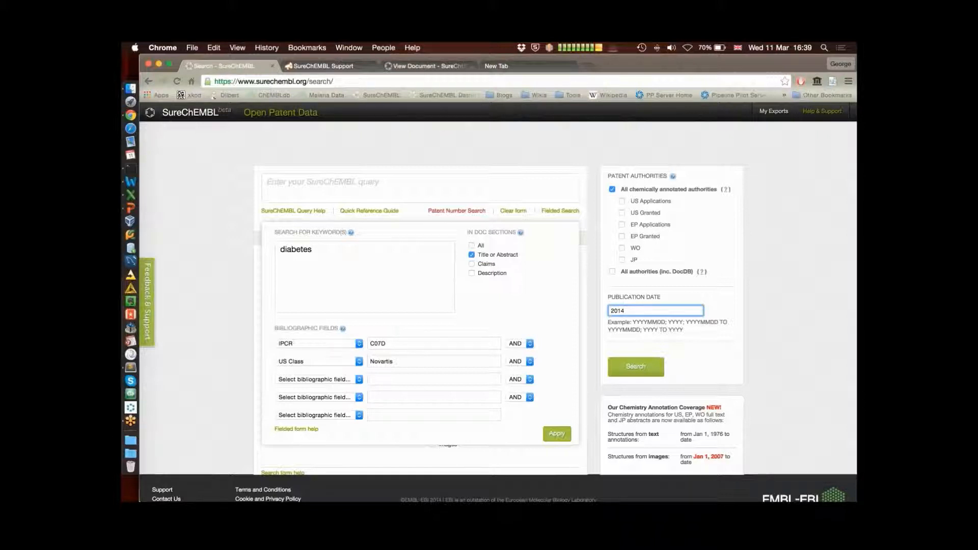
Change the bibliographic field for the Novartis criterion to Assignee(s)/Applicant(s) and run the search
left_click(319, 361)
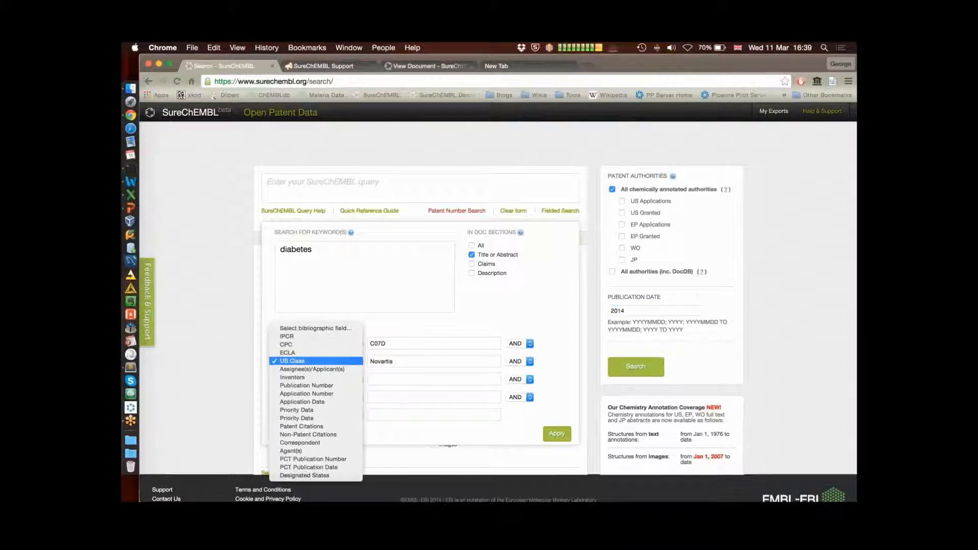
left_click(311, 369)
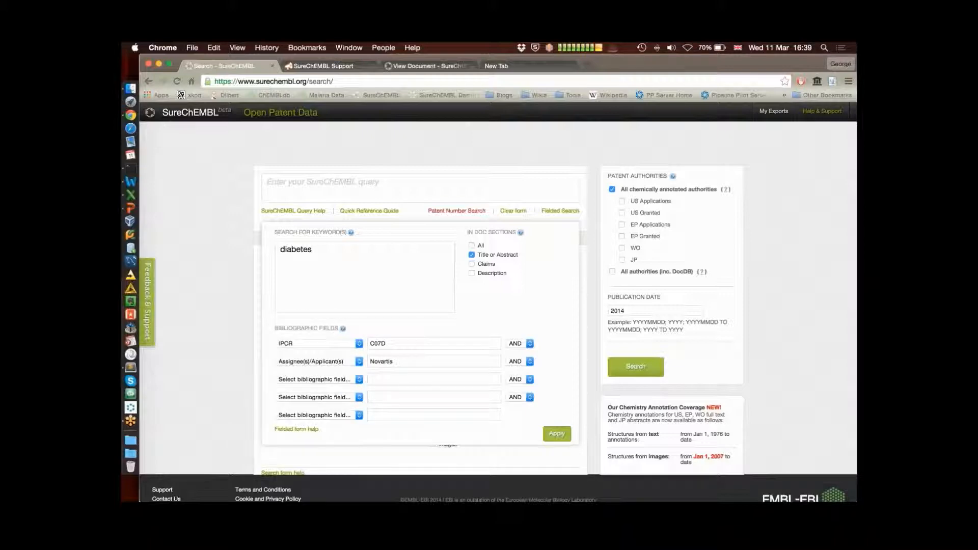
left_click(636, 366)
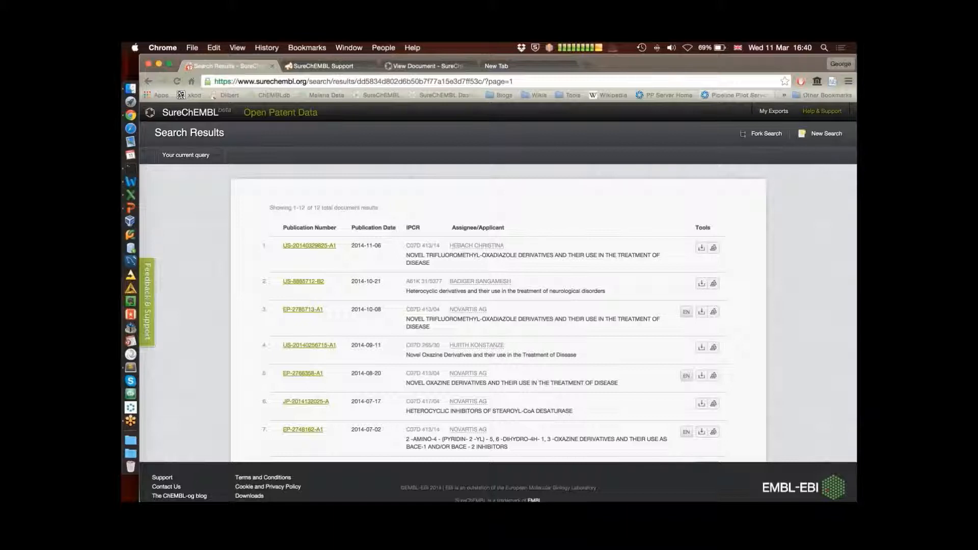
Fork the current search, set the publication date to 2013 and run the forked search
left_click(766, 133)
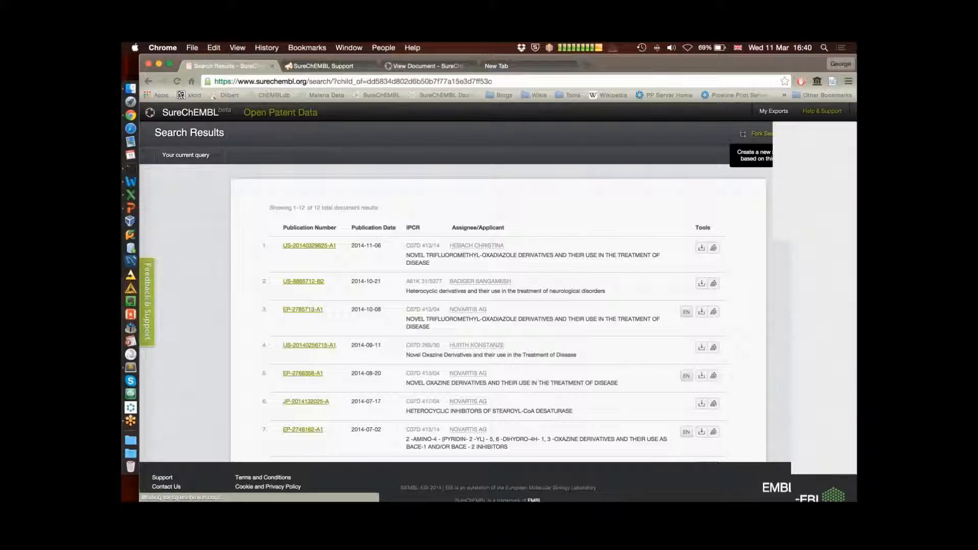
scroll(499, 306, "down", 1)
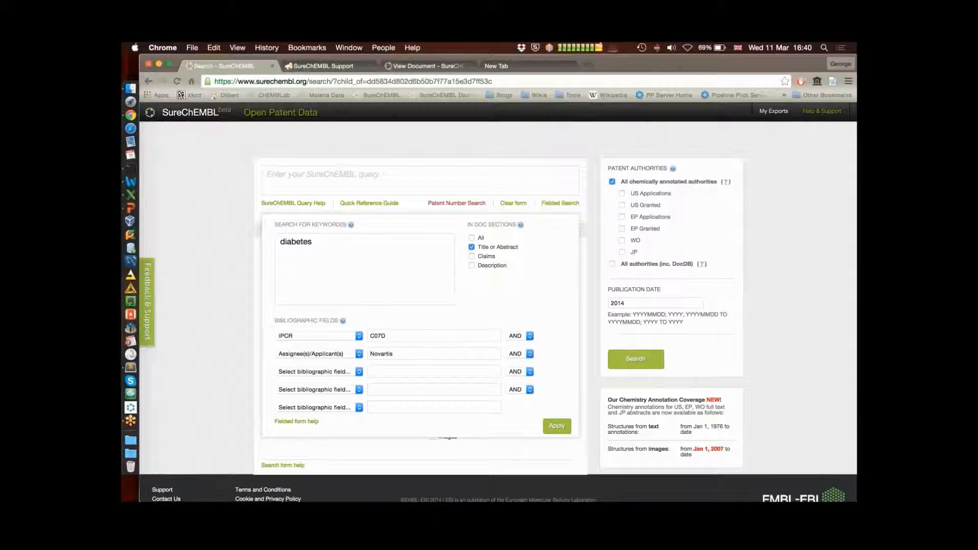
left_click(647, 304)
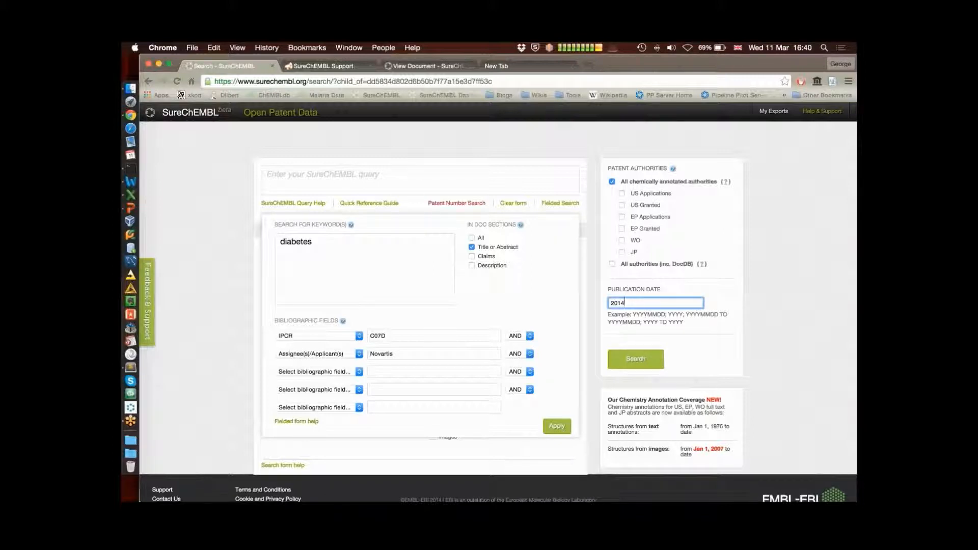
key("BackSpace")
type("3")
key("Return")
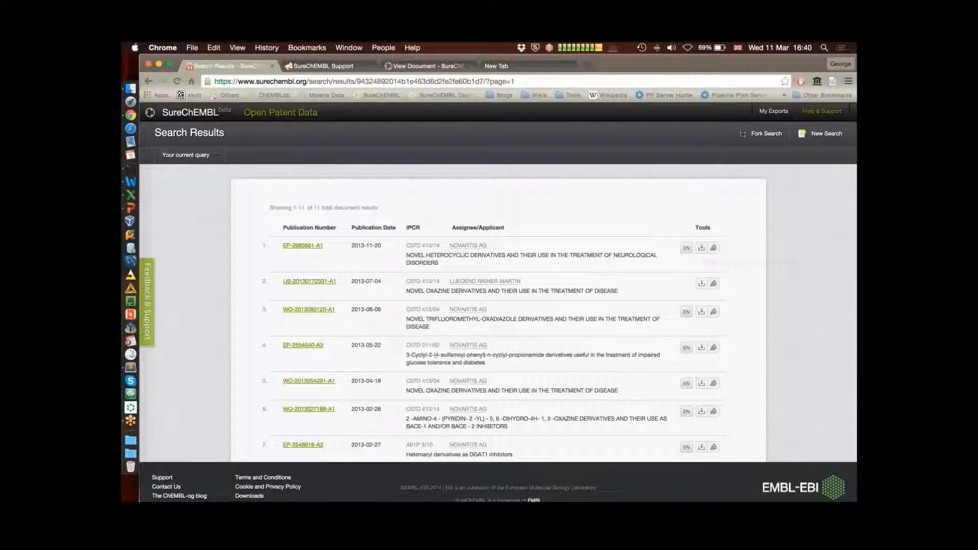
Fork the 2013 search, set the publication date to 2014 and run it
left_click(765, 133)
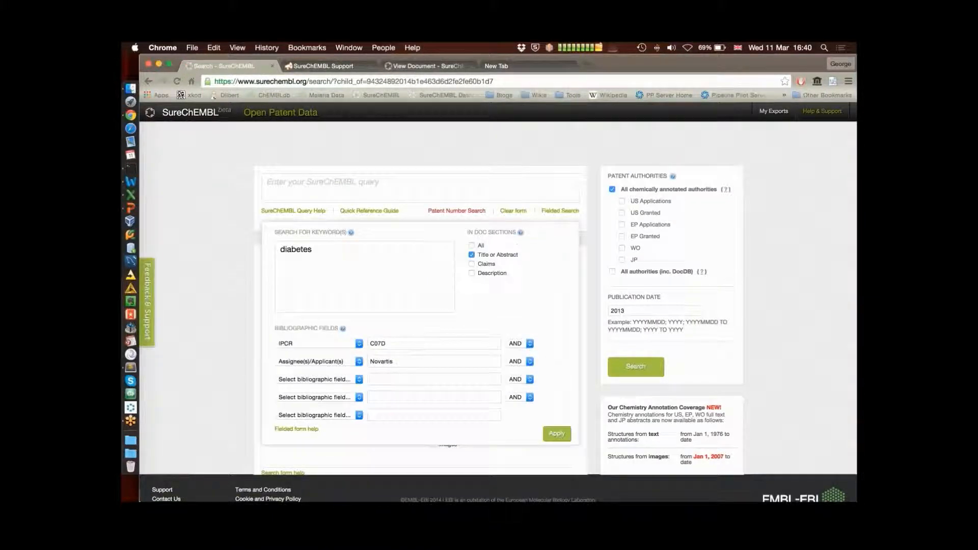
left_click(628, 311)
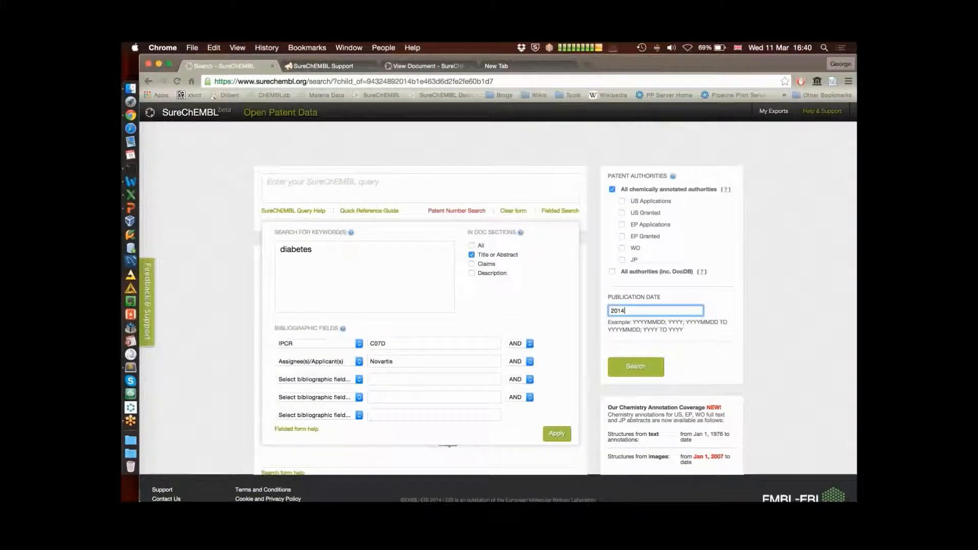
key("Return")
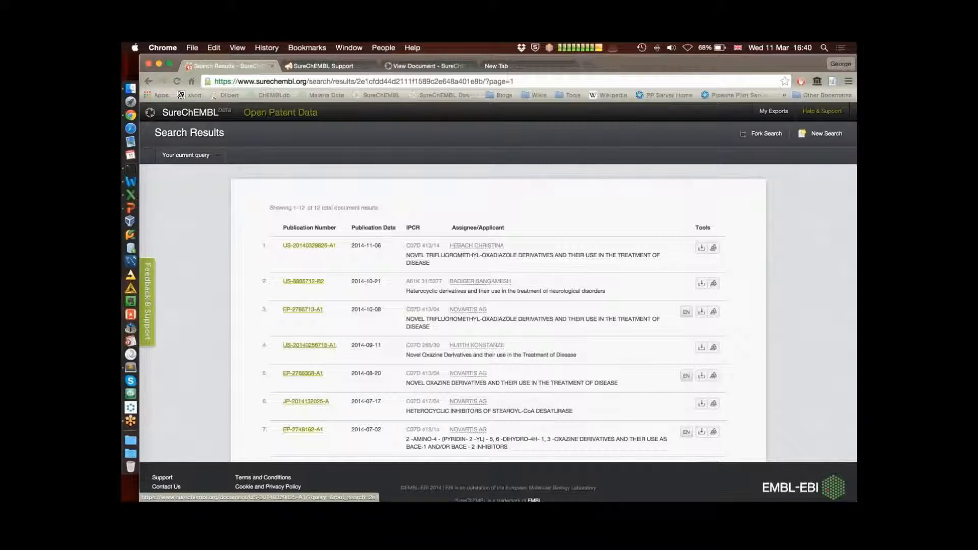
left_click(309, 246, "super")
left_click(428, 66)
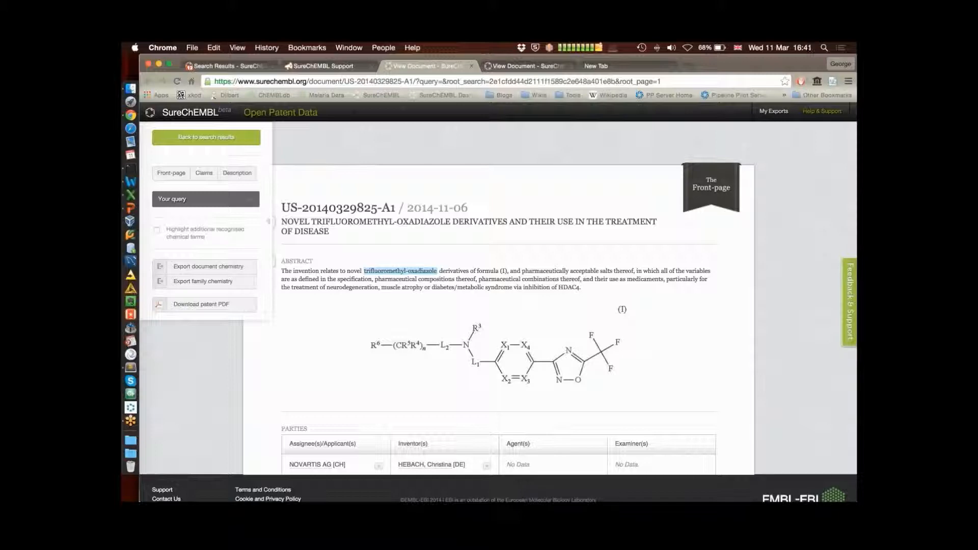
scroll(783, 135, "down", 3)
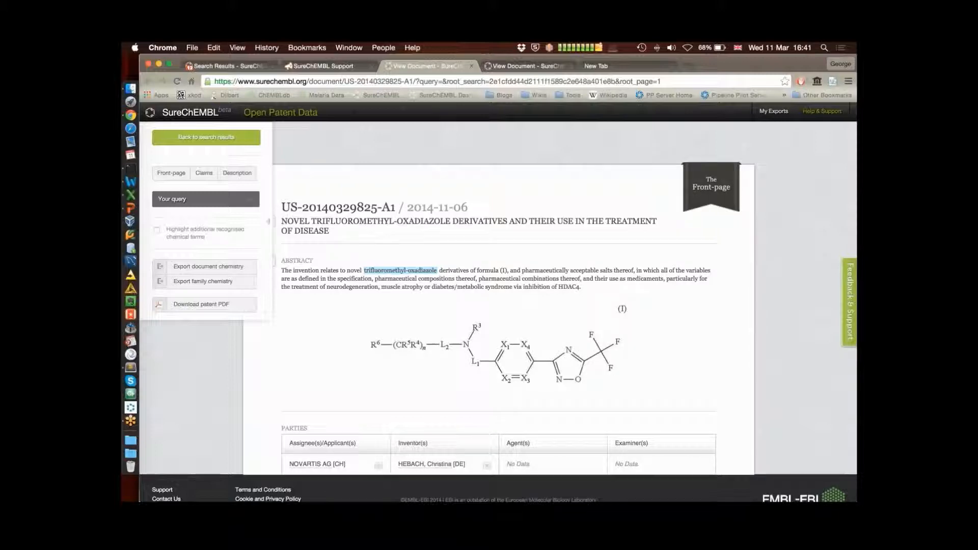
scroll(510, 301, "down", 15)
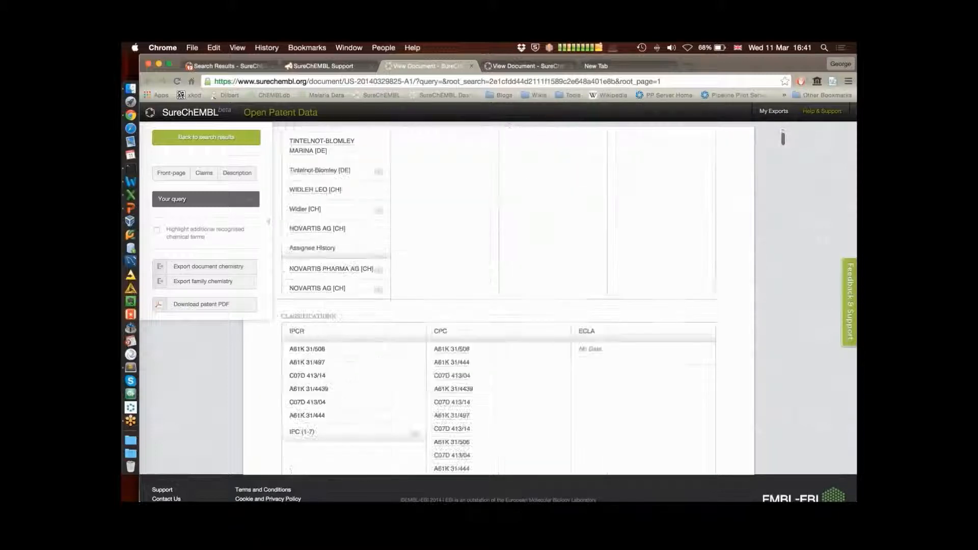
scroll(510, 301, "up", 15)
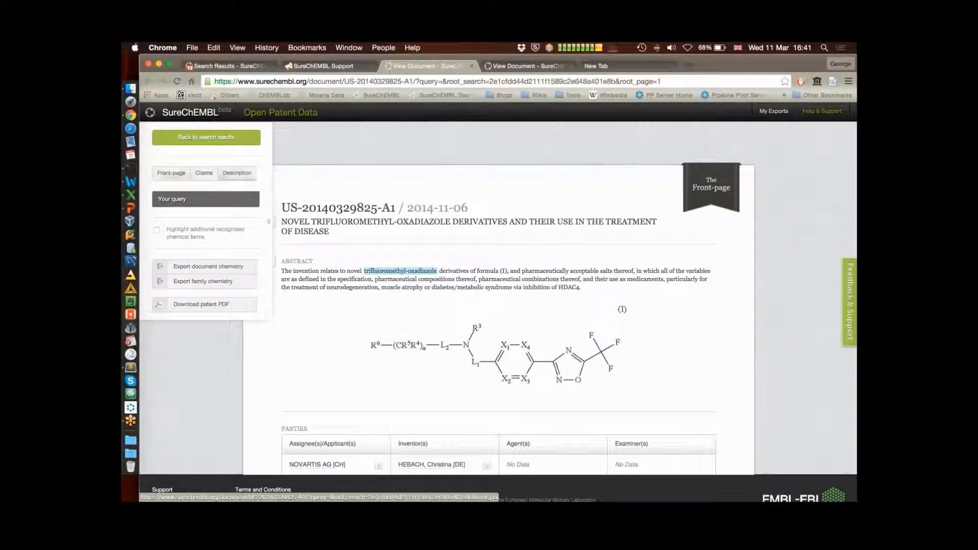
Look through the patent's parties, jump to its Description section and return to the Front-page
scroll(784, 134, "down", 1)
scroll(783, 134, "down", 15)
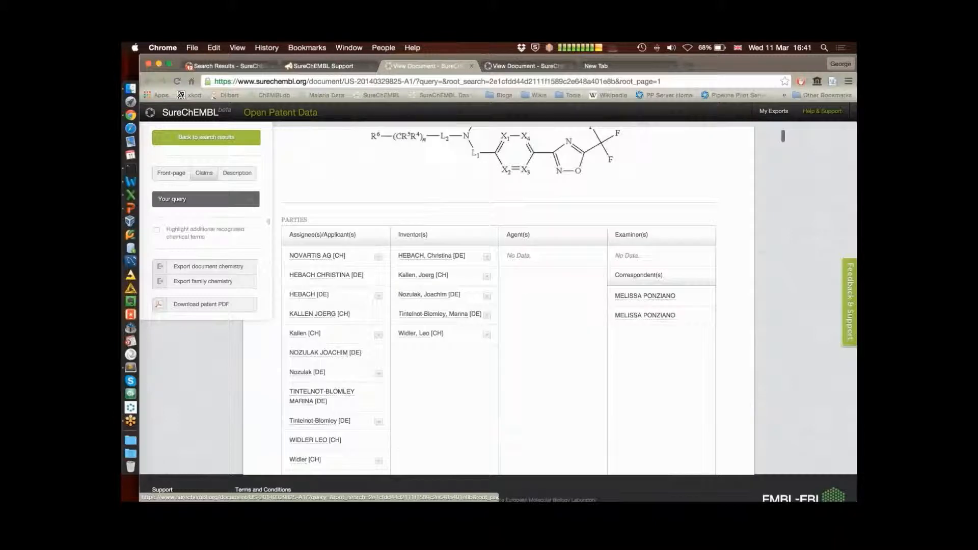
left_click(237, 173)
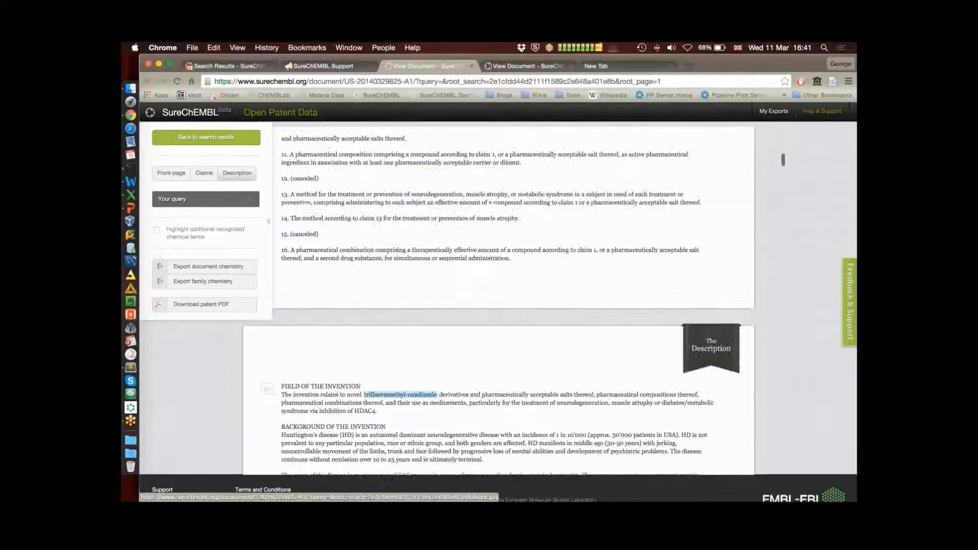
left_click(171, 174)
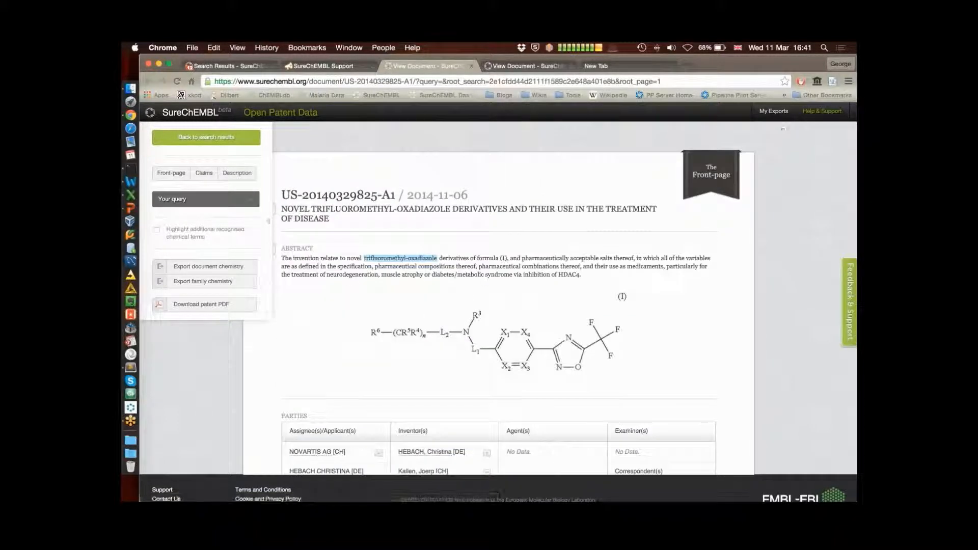
View the chemical structures for the N-benzyl and N-(1-(pyridin-4-yl)ethyl) pyrimidin-2-amine compounds listed in claim 10, closing each one
scroll(500, 301, "down", 2)
scroll(499, 301, "down", 4)
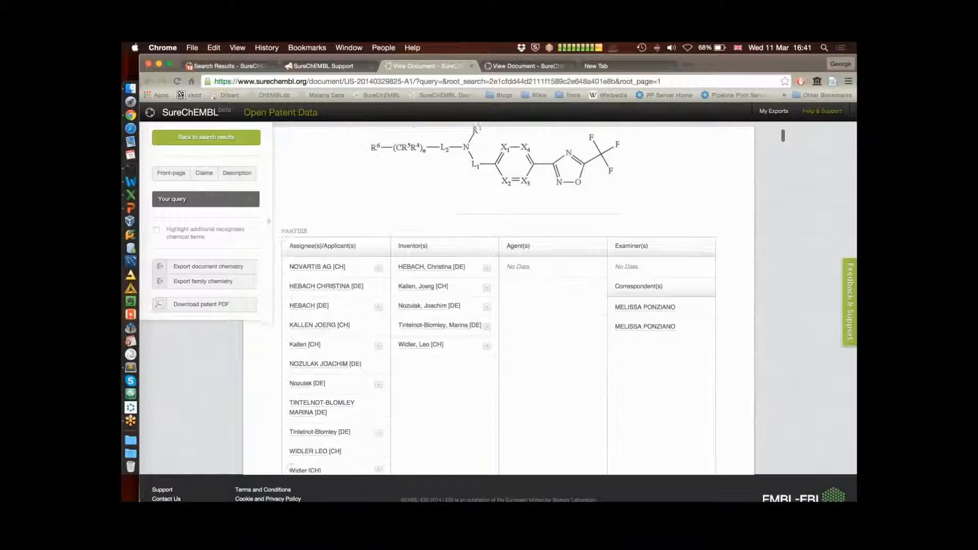
scroll(784, 137, "down", 10)
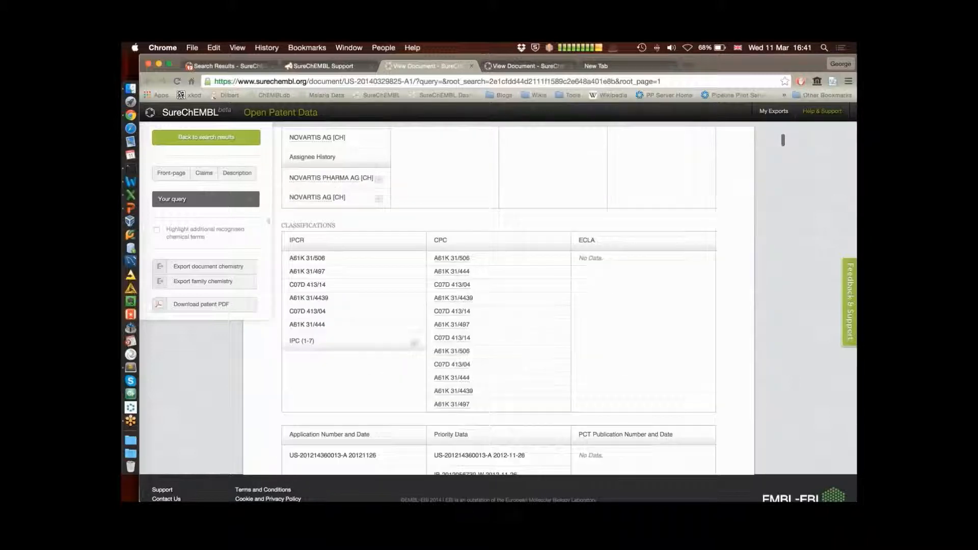
scroll(783, 143, "down", 15)
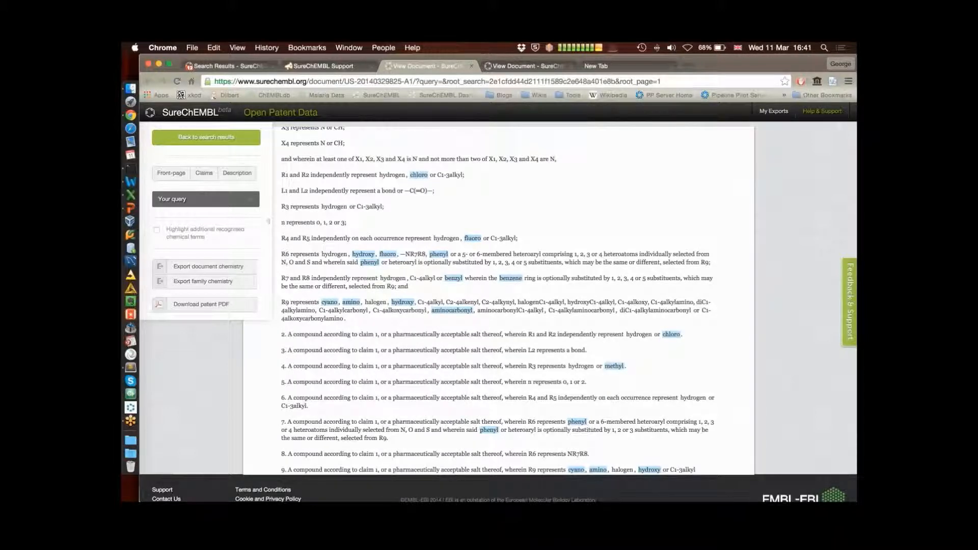
scroll(783, 152, "down", 5)
scroll(783, 153, "down", 10)
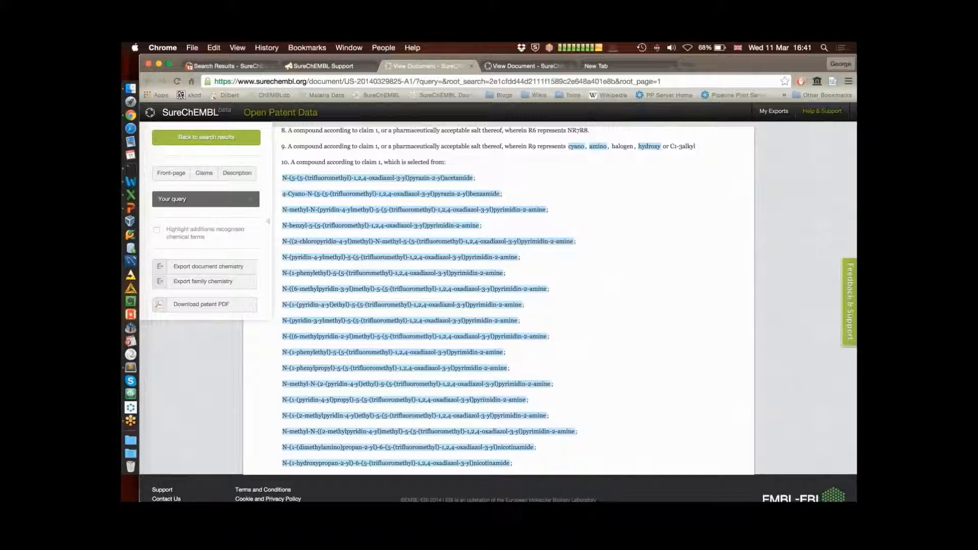
left_click(381, 225)
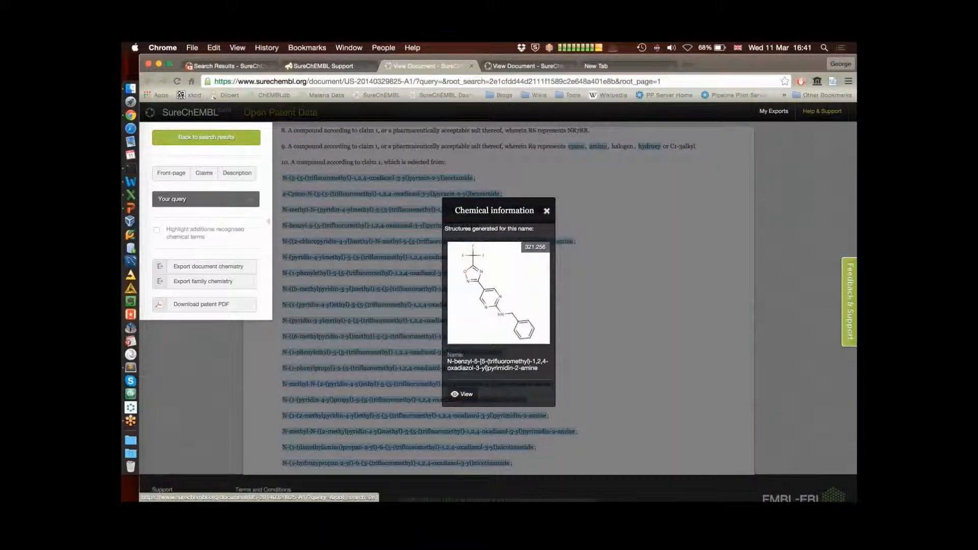
key("Escape")
left_click(402, 305)
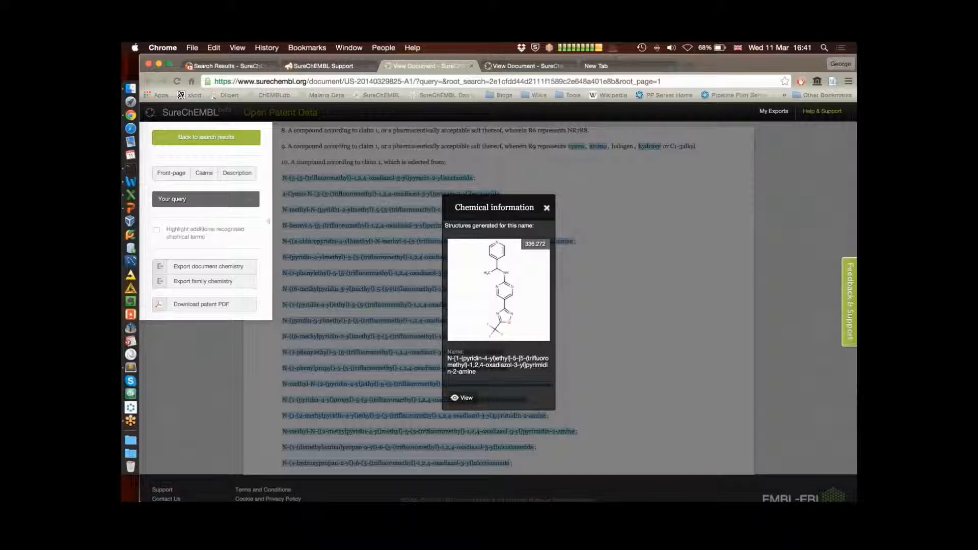
left_click(783, 151)
View and close the structure of the N-methyl-N-((2-methylpyridin-4-yl)methyl) pyrimidin-2-amine compound in the Description's embodiment list
scroll(783, 152, "down", 2)
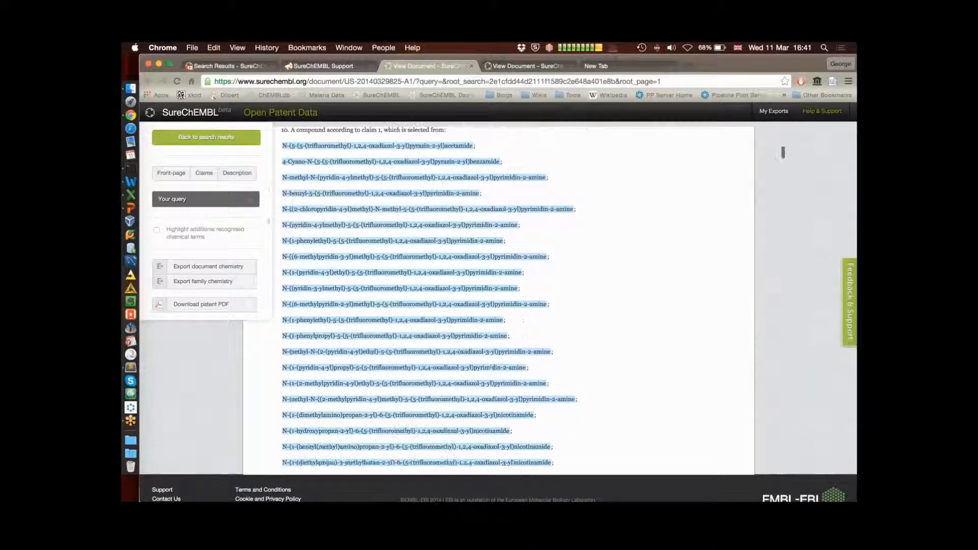
scroll(784, 153, "down", 5)
scroll(783, 154, "down", 10)
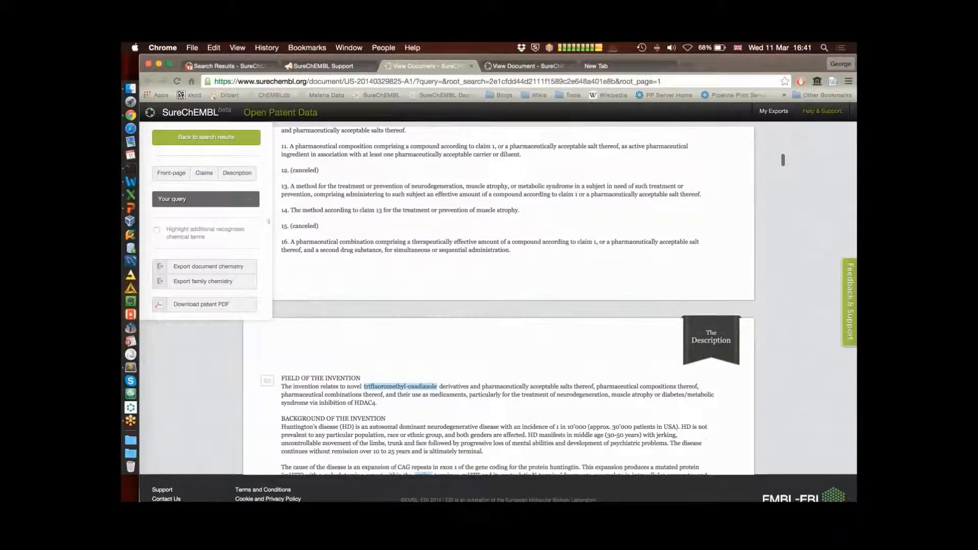
scroll(783, 160, "down", 15)
scroll(784, 185, "up", 15)
left_click(510, 272)
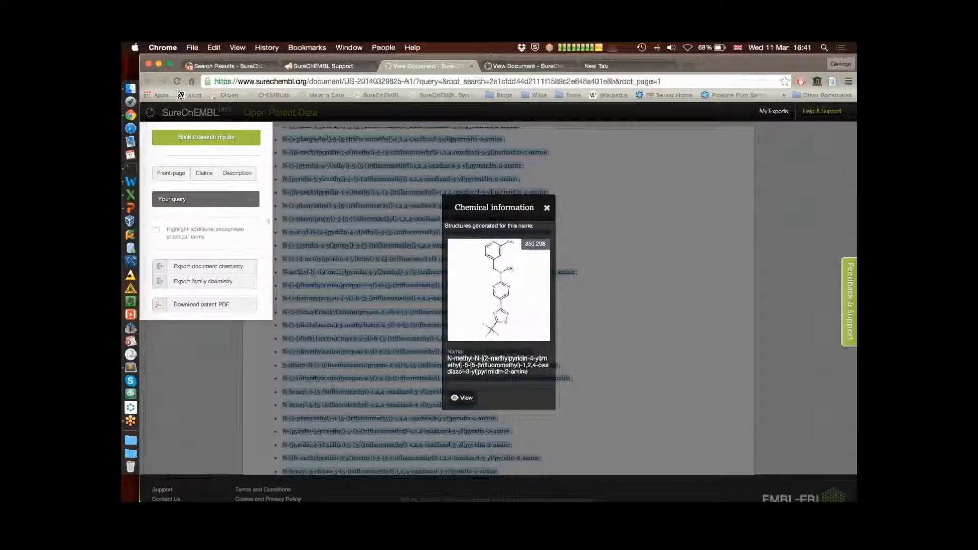
left_click(547, 209)
View and close the chemical information for the Example 2 compound, 4-cyano-N-(5-(5-(trifluoromethyl)-1,2,4-oxadiazol-3-yl)pyrazin-2-yl)benzamide, in the Description
scroll(783, 199, "down", 10)
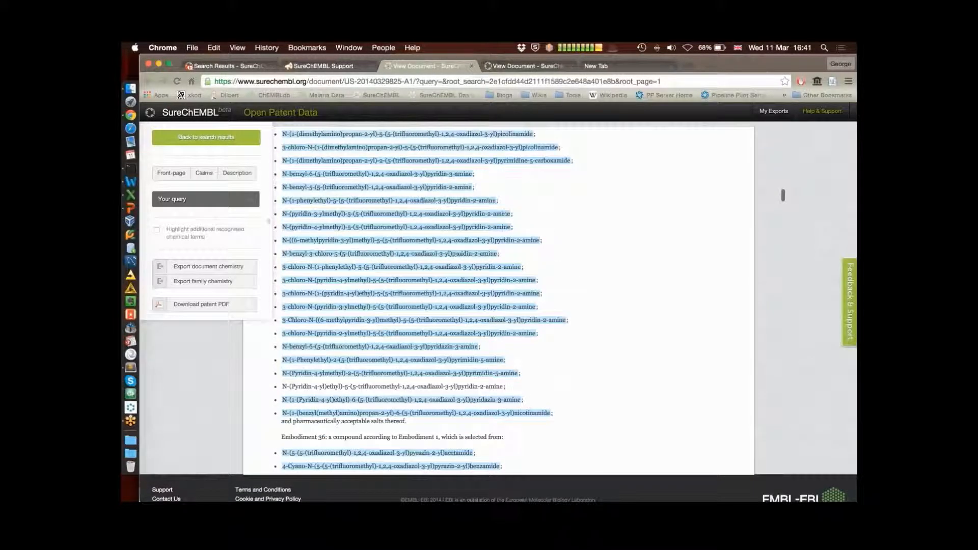
scroll(783, 208, "down", 20)
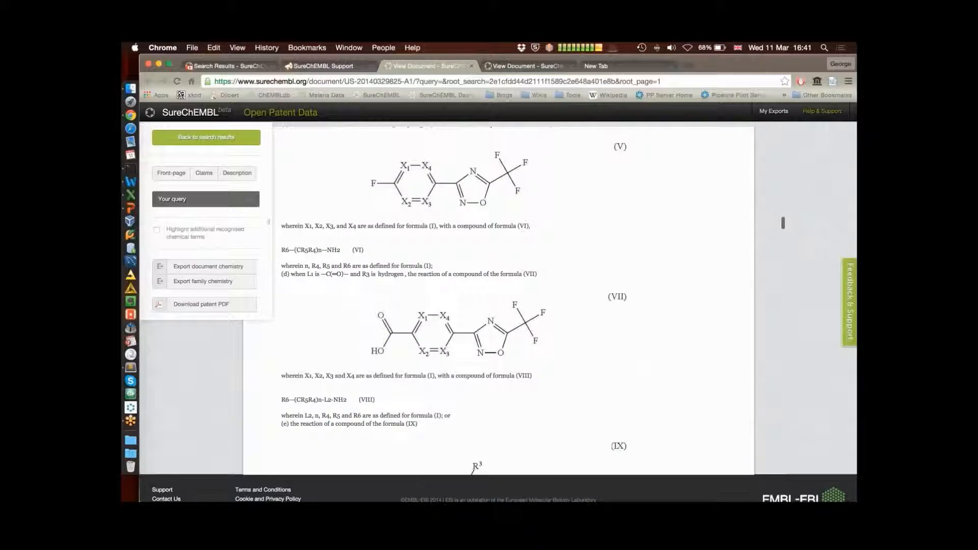
scroll(783, 245, "down", 20)
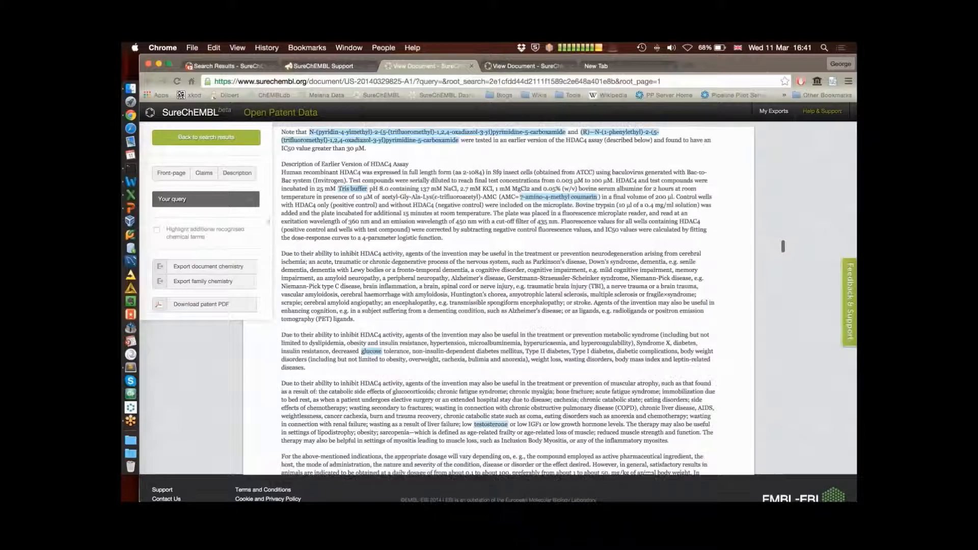
scroll(783, 277, "down", 15)
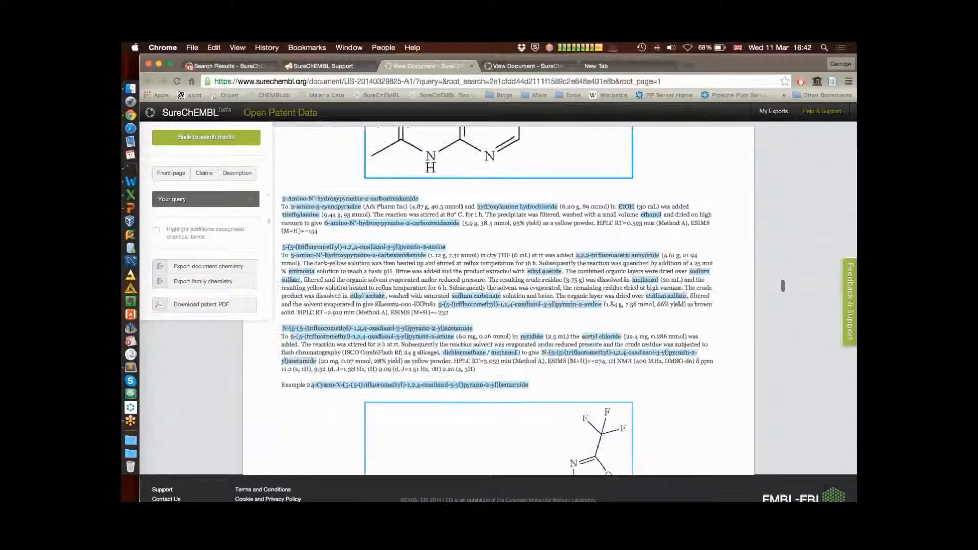
left_click(419, 193)
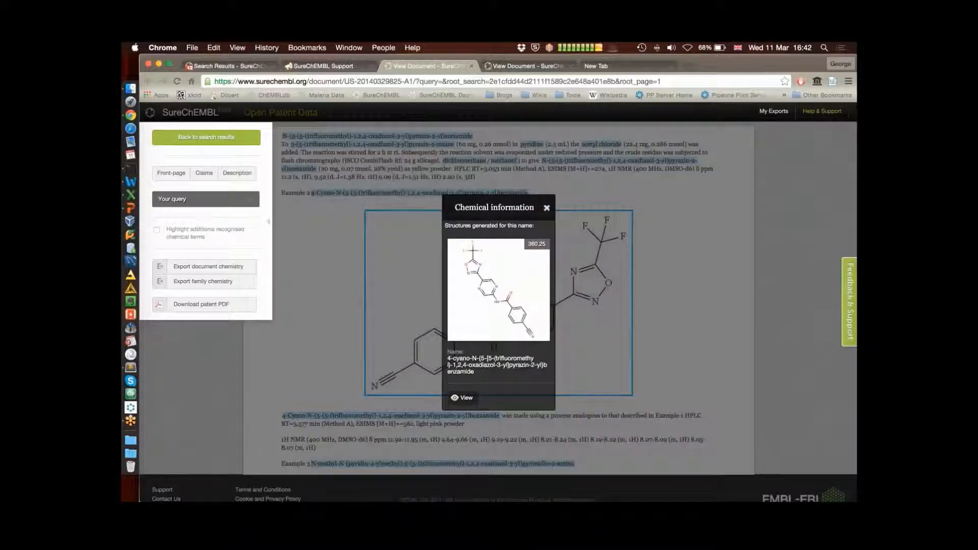
left_click(546, 208)
View the chemical information for the Example 3 compound, close it, and open the one for the N-((2-chloropyridin-4-yl)methyl)-N-methyl pyrimidin-2-amine compound
scroll(783, 292, "down", 10)
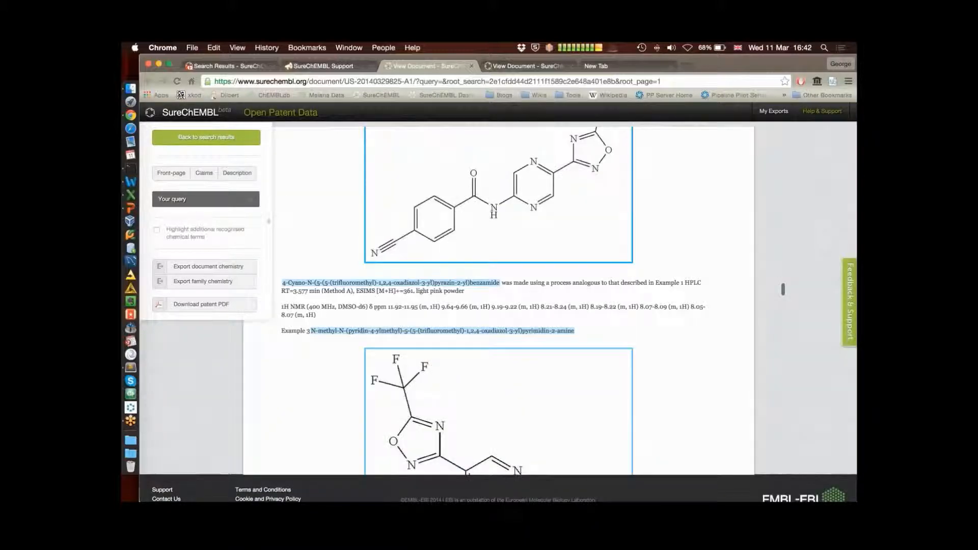
left_click(568, 299)
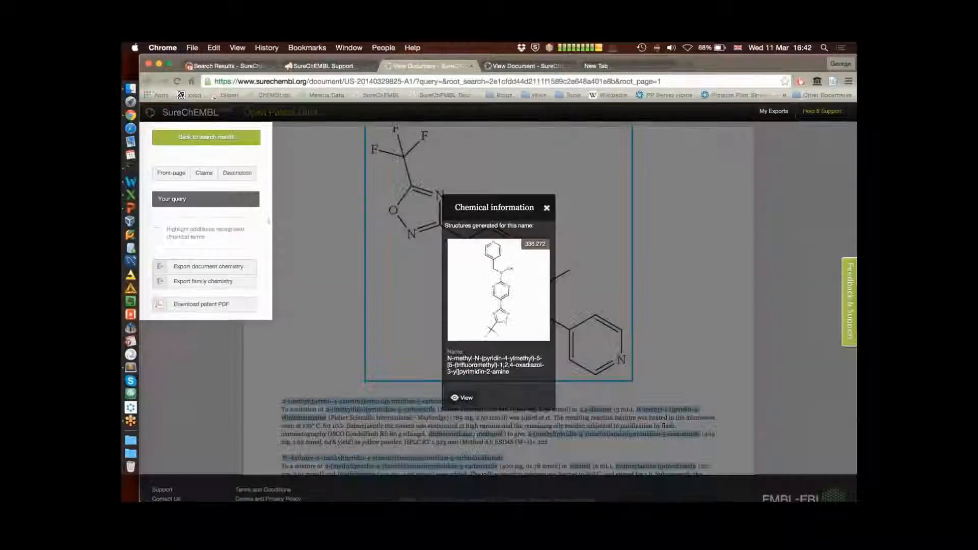
left_click(547, 208)
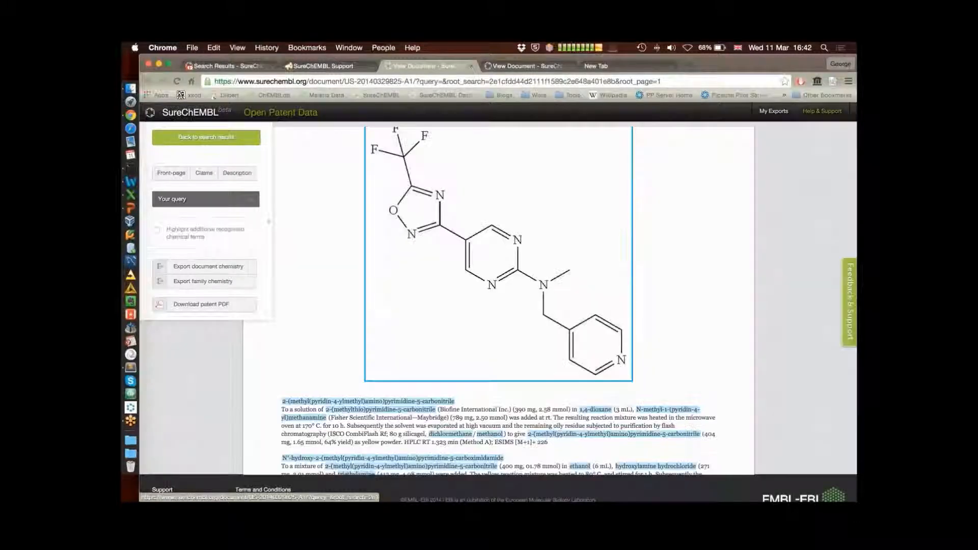
scroll(547, 301, "down", 15)
left_click(547, 219)
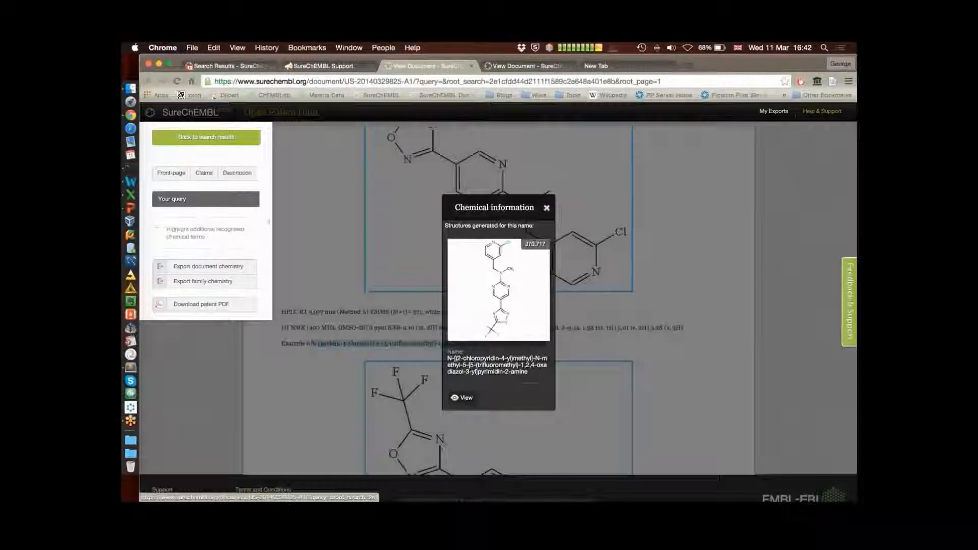
Close the open chemical information, then view and close the one for the Description's N-(pyridin-4-ylmethyl)-5-(5-(trifluoromethyl)-1,2,4-oxadiazol-3-yl)pyrimidin-2-amine example
left_click(547, 208)
scroll(547, 301, "down", 4)
left_click(545, 229)
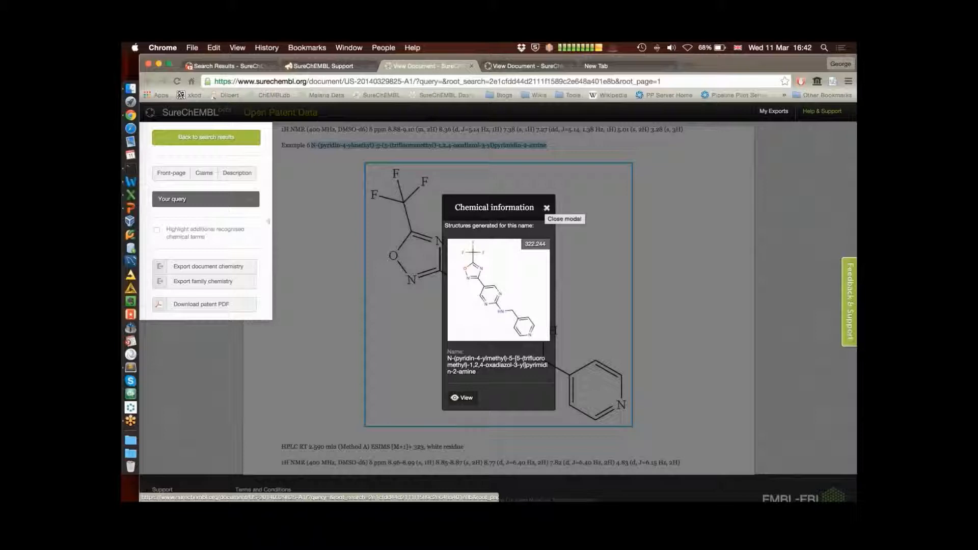
left_click(547, 208)
scroll(783, 293, "down", 3)
scroll(783, 293, "up", 10)
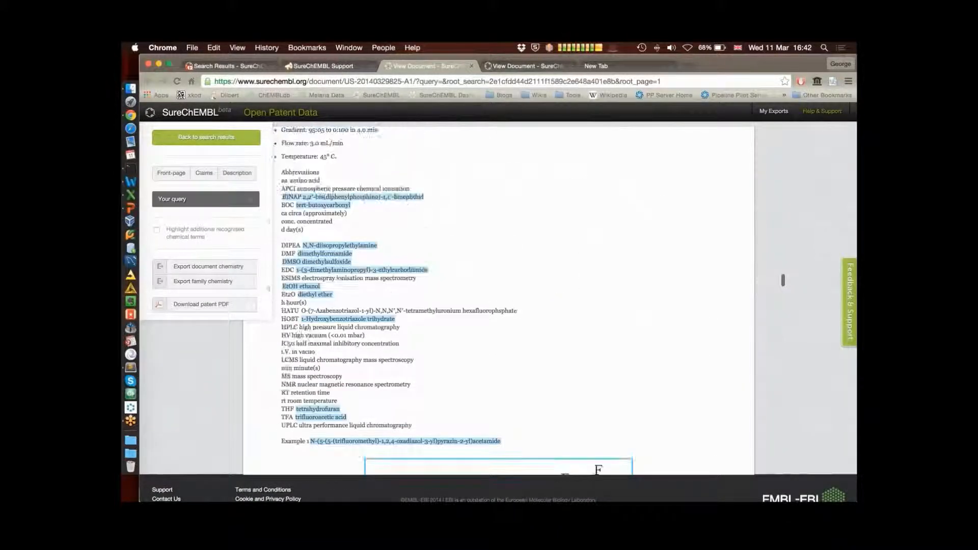
scroll(783, 277, "up", 6)
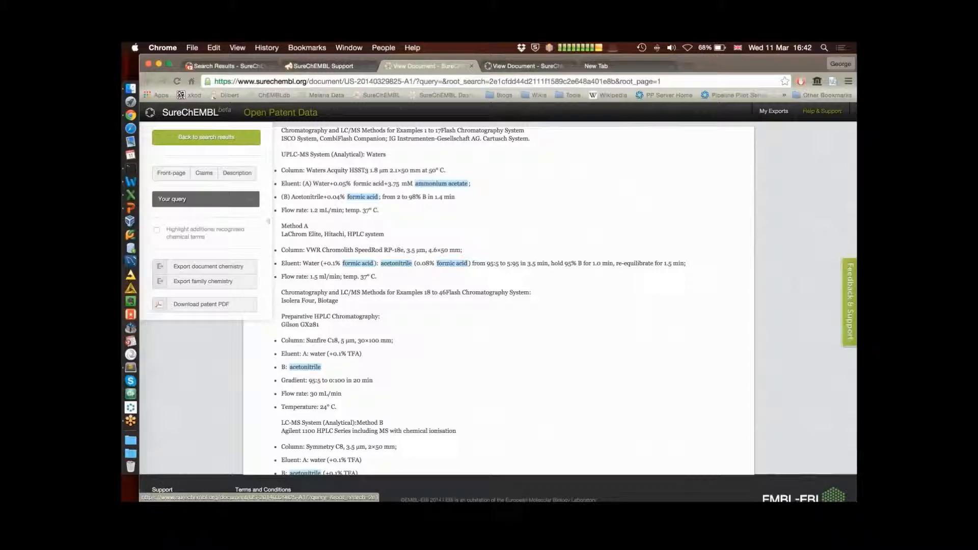
scroll(784, 275, "down", 1)
scroll(784, 274, "down", 4)
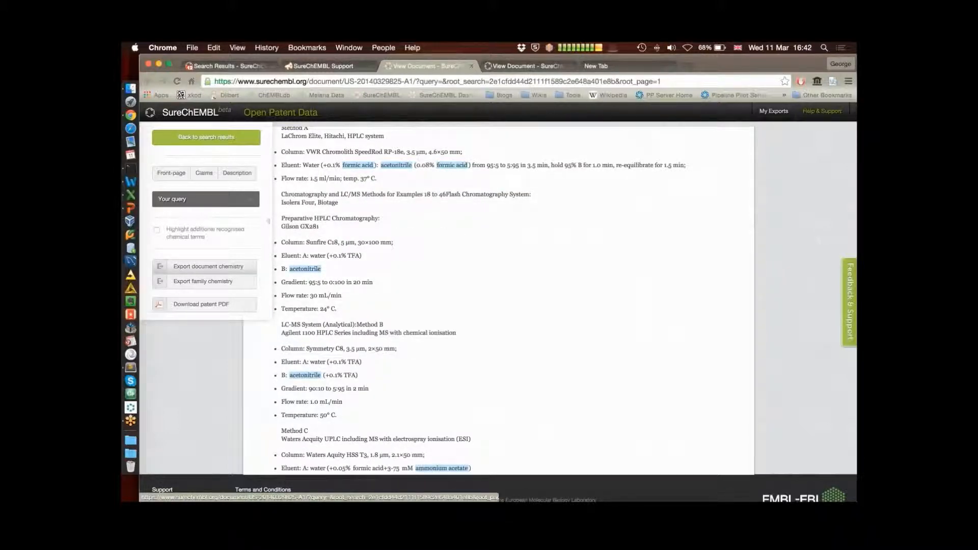
left_click(208, 266)
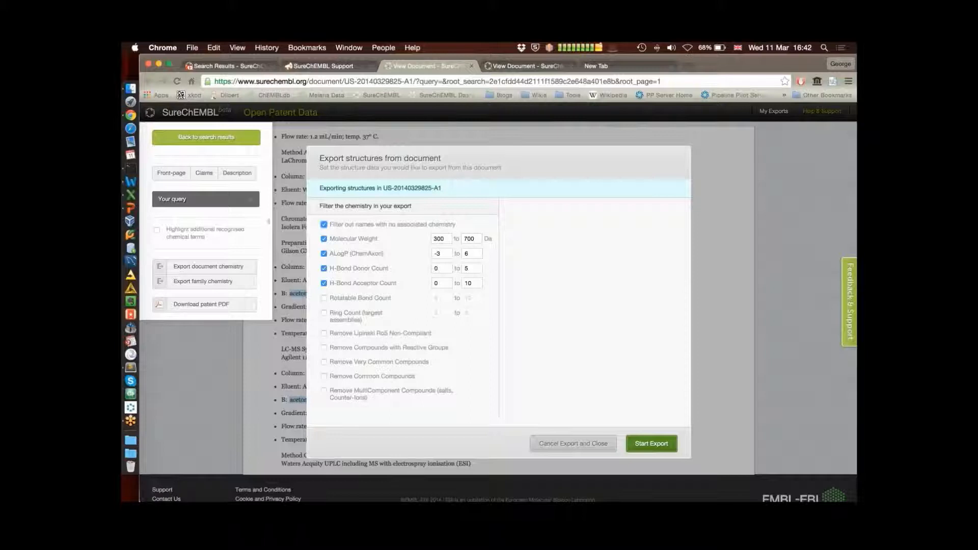
double_click(470, 239)
type("500")
left_click(443, 254)
key("BackSpace")
type("1")
left_click(652, 444)
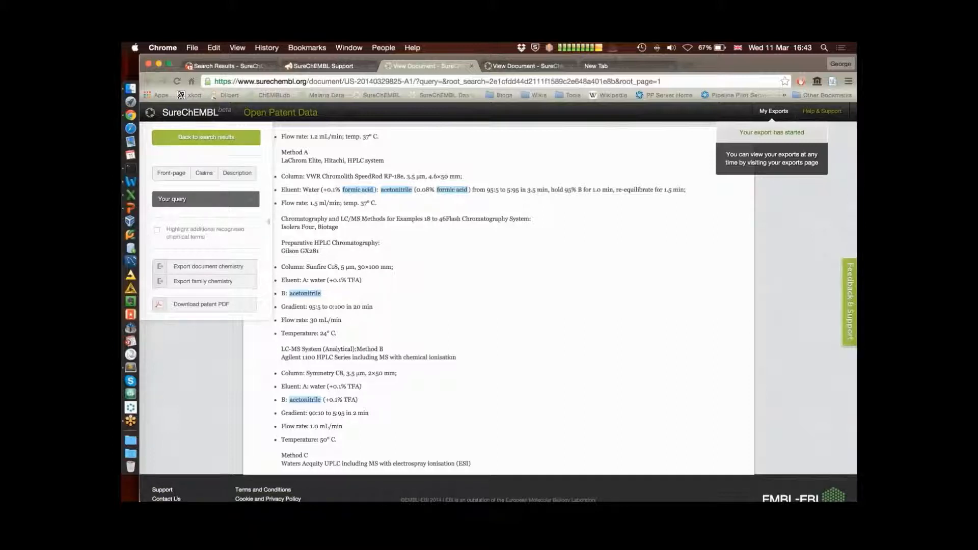
Open the exports page in its own browser tab, refresh it, and download the newest export as CSV
left_click(774, 111, "super")
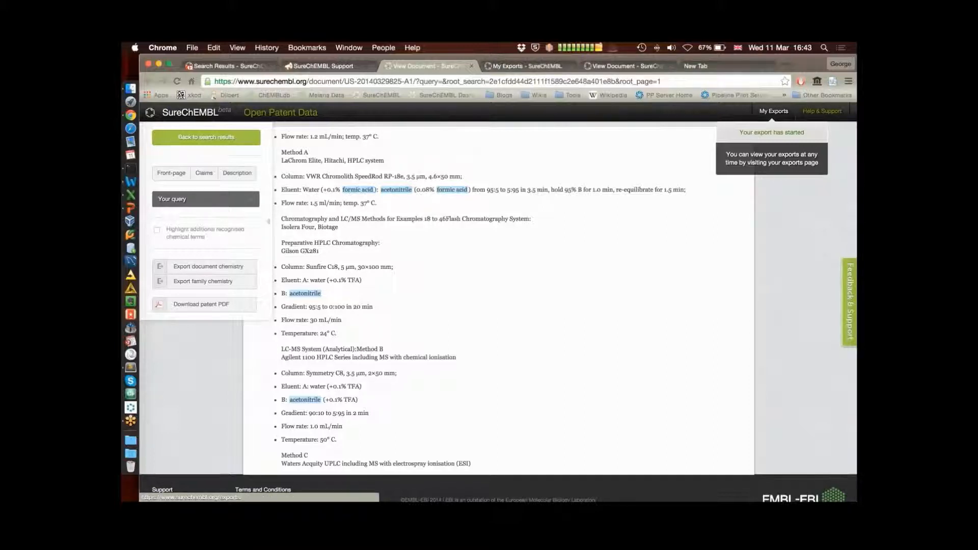
left_click(528, 66)
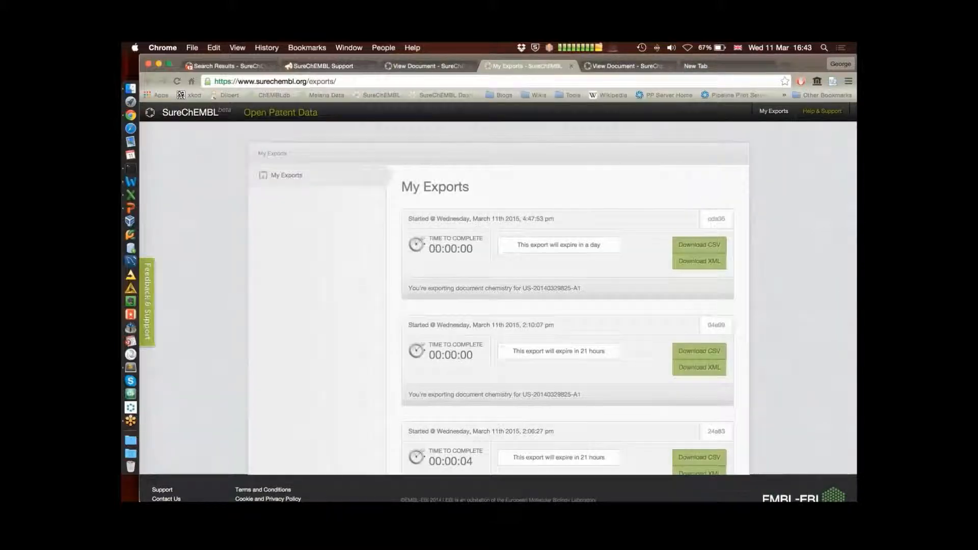
left_click(177, 82)
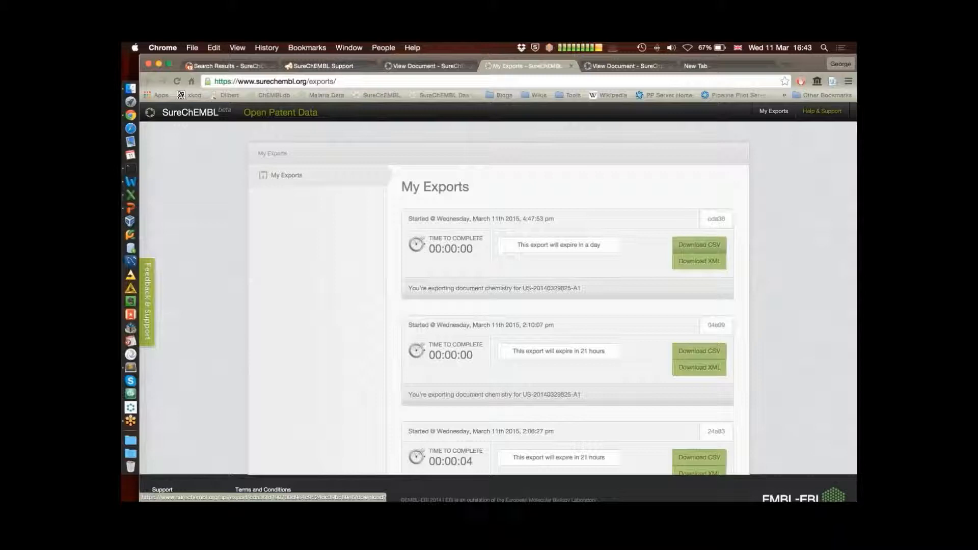
left_click(699, 245)
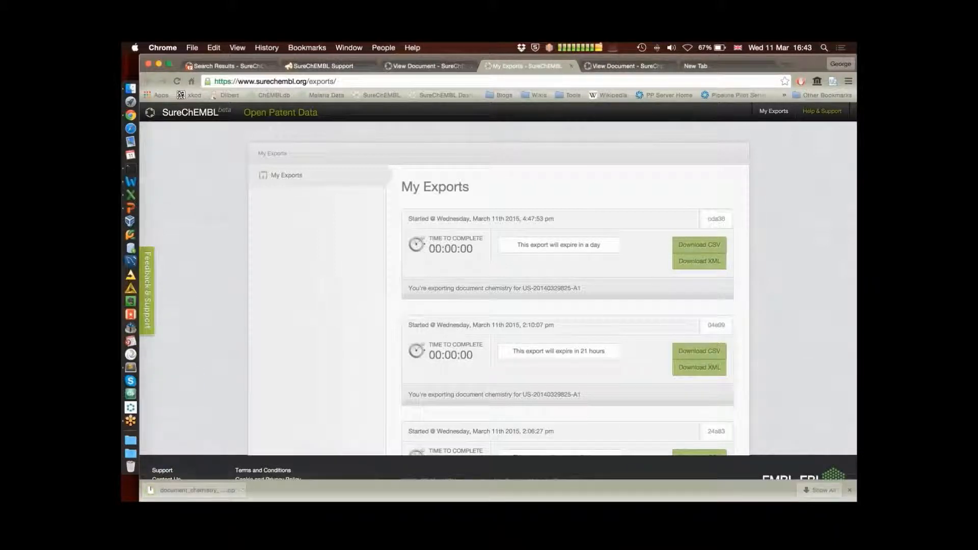
Unpack the downloaded archive and open document chemistry_20150311_164808_578.csv from the Downloads folder in Excel
left_click(198, 490)
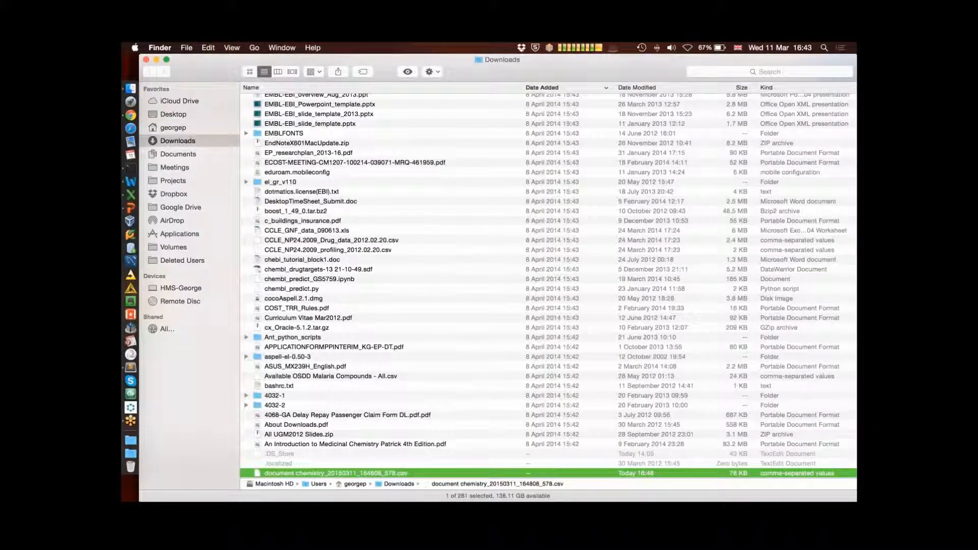
scroll(548, 286, "up", 20)
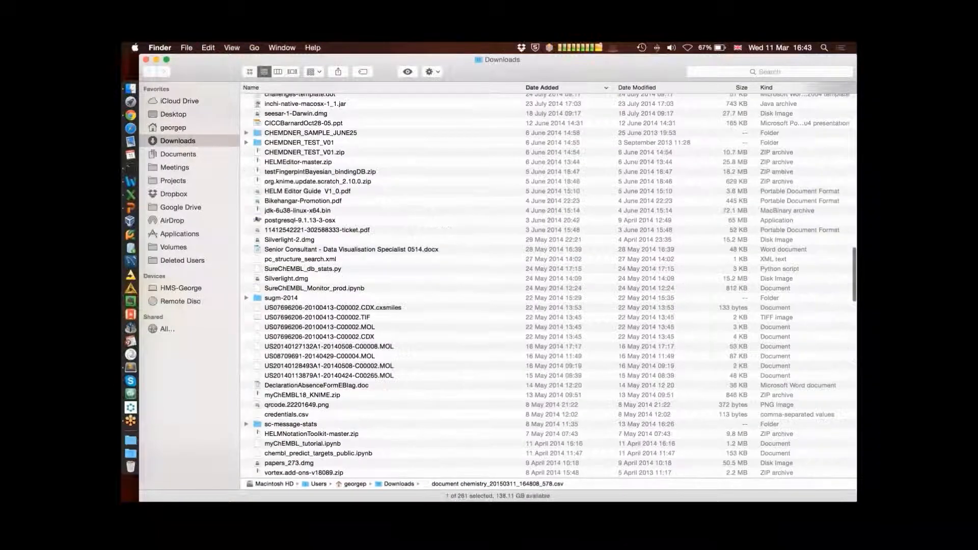
scroll(548, 285, "up", 20)
double_click(349, 100)
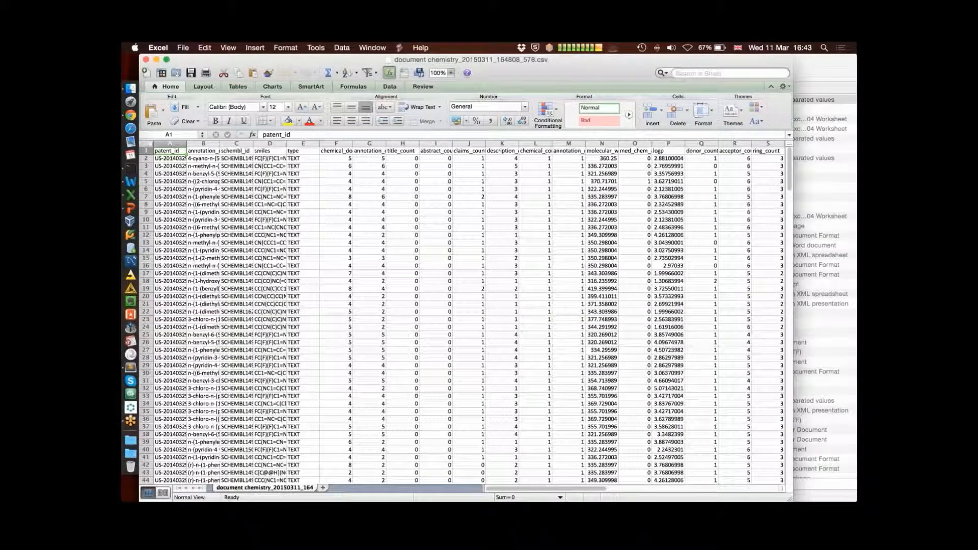
Widen the patent_id column to show the full patent numbers and freeze the header row above row 2
left_click_drag(187, 143, 210, 144)
left_click(182, 159)
left_click(372, 47)
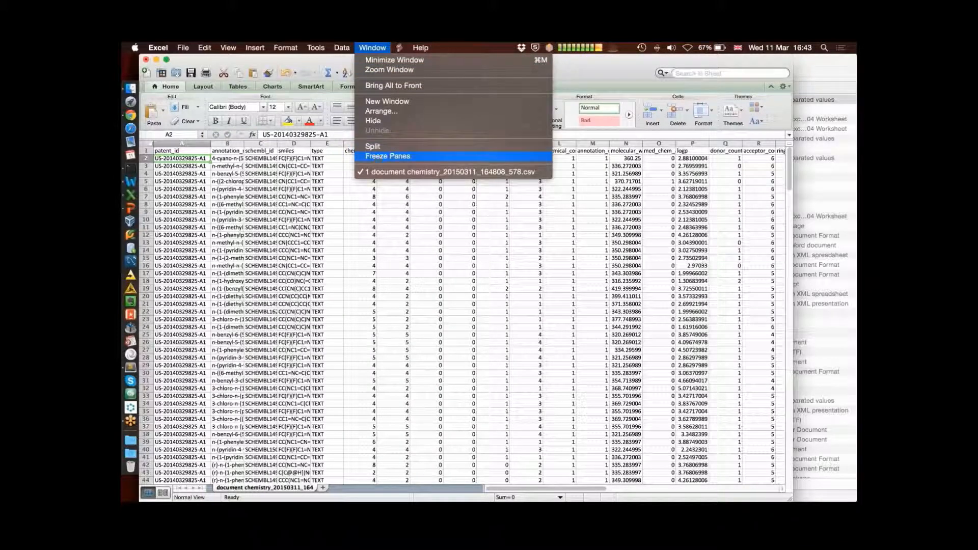
left_click(388, 156)
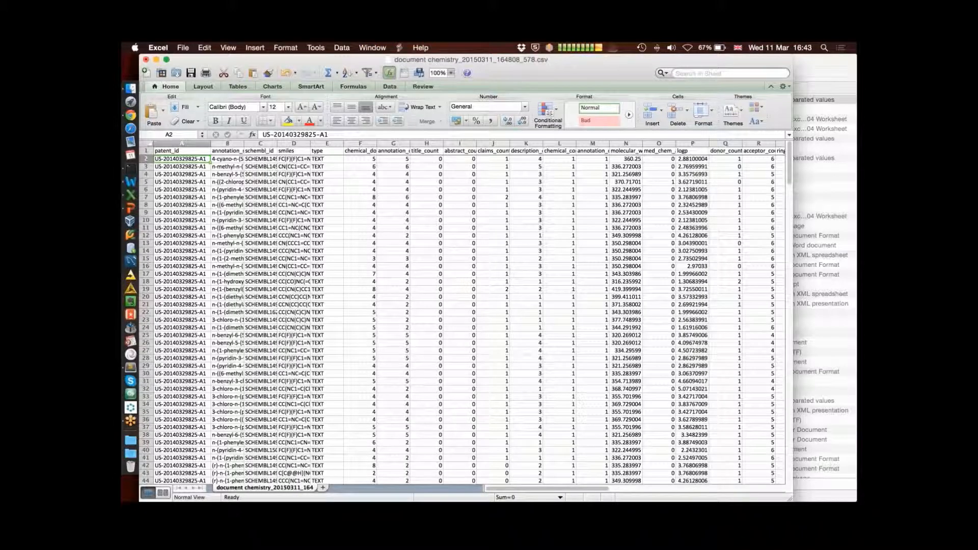
Widen the annotation_reference and schembl_id columns so the full SCHEMBL identifiers are readable
left_click_drag(244, 144, 257, 143)
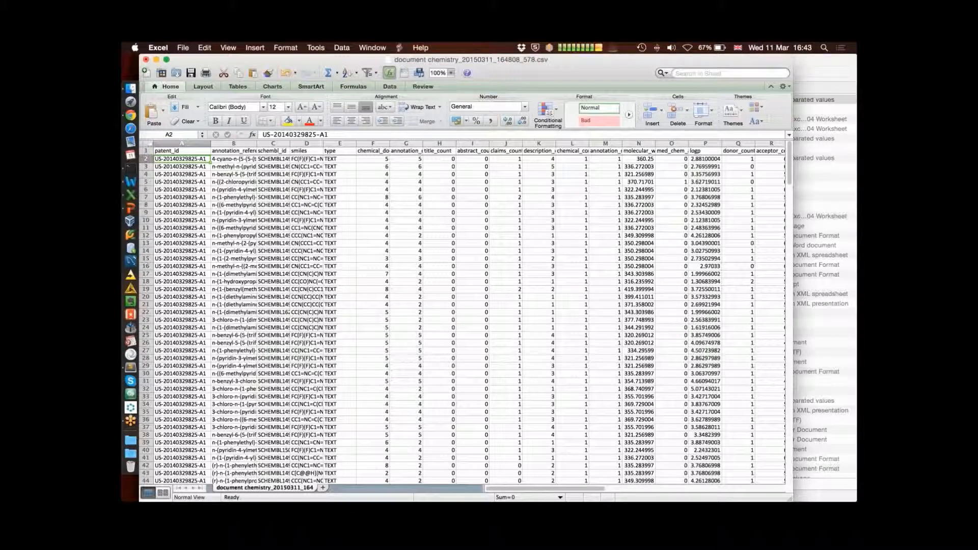
left_click(240, 182)
left_click_drag(257, 144, 335, 144)
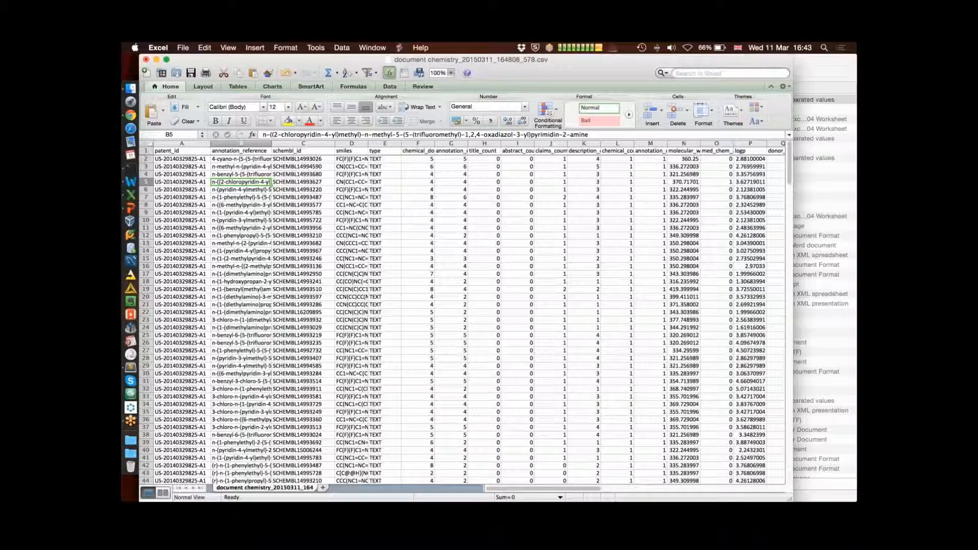
Look over the count and molecular property columns and widen chemical_corpus_count to show its full header
scroll(464, 316, "right", 4)
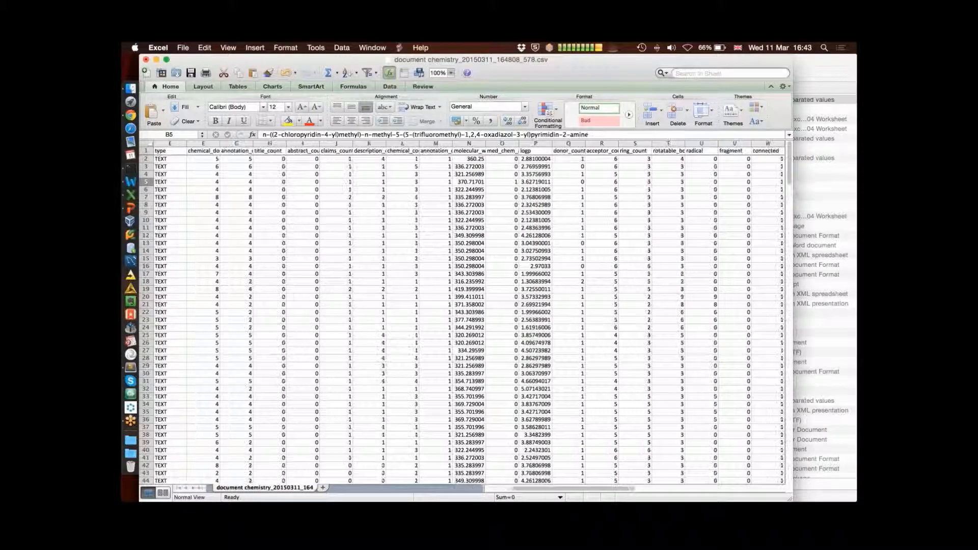
scroll(464, 316, "right", 2)
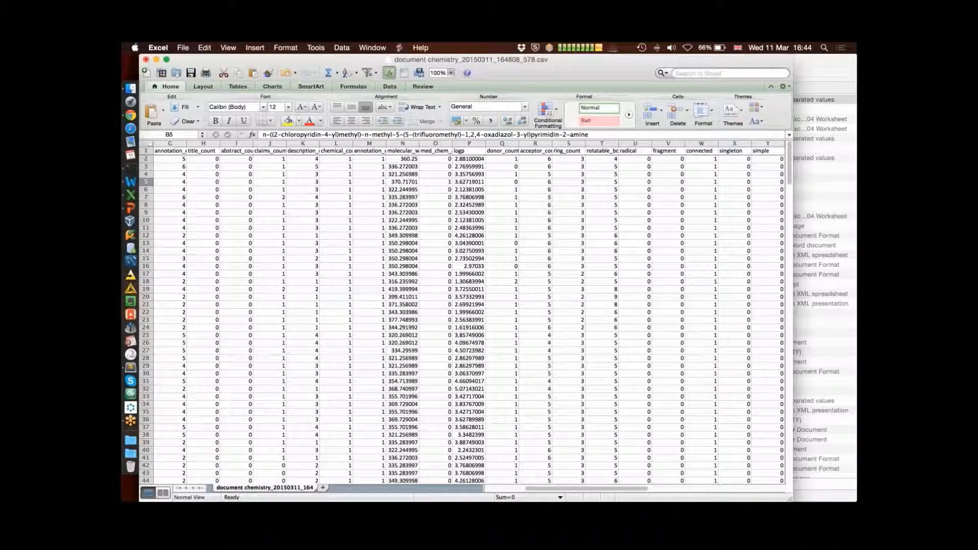
scroll(463, 316, "left", 6)
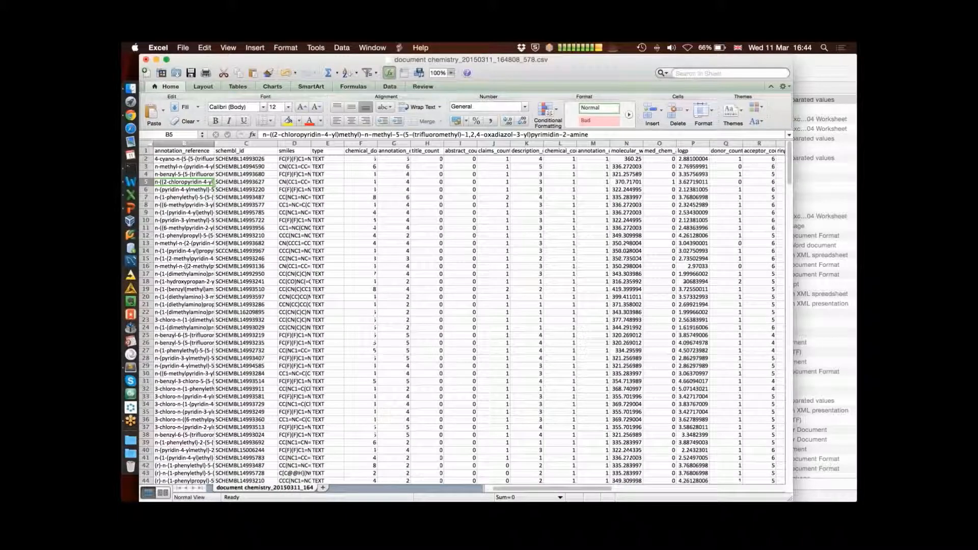
left_click_drag(634, 144, 661, 145)
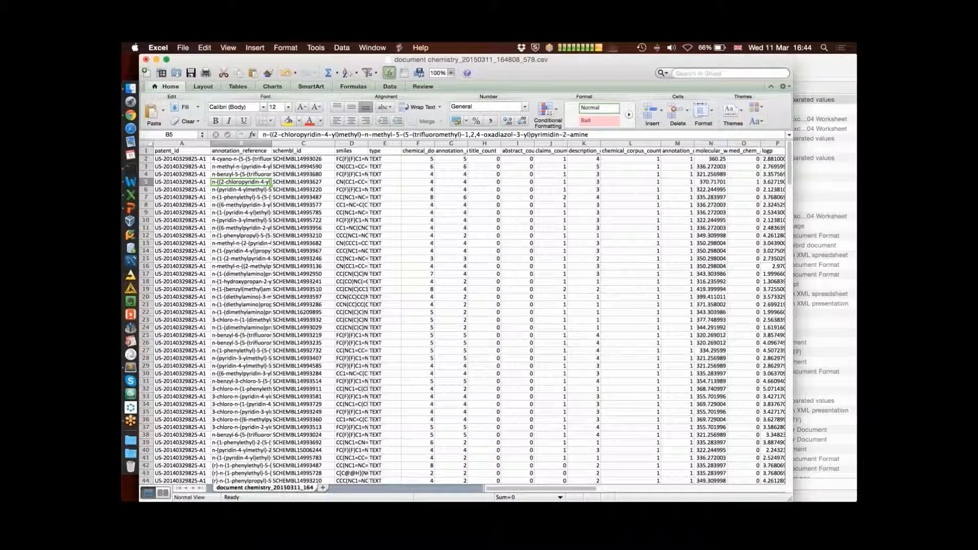
Examine the chemical_corpus_count values, highlighting L3:L19 and comparing the patent's example compounds with the common compounds further down
scroll(462, 319, "down", 14)
scroll(462, 319, "up", 14)
left_click_drag(632, 166, 632, 289)
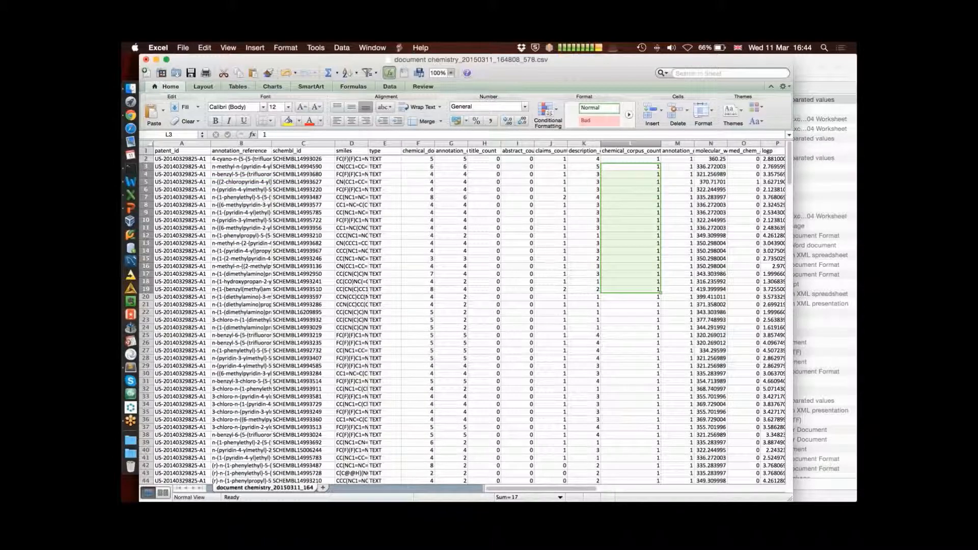
scroll(660, 292, "down", 6)
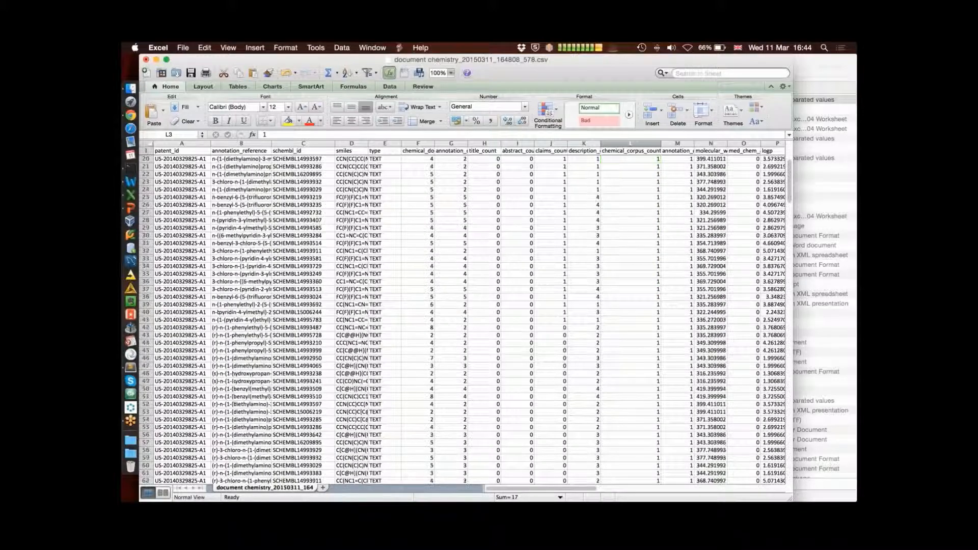
scroll(463, 320, "down", 12)
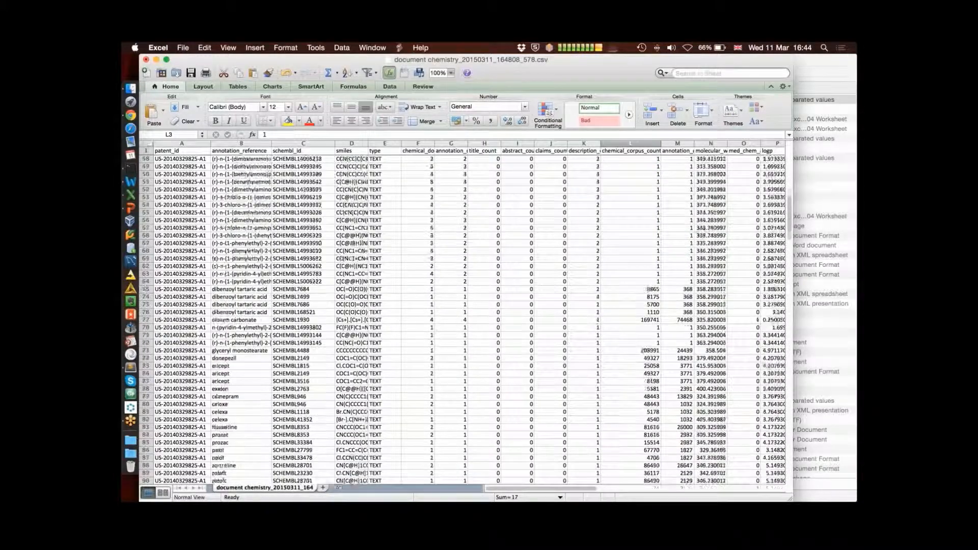
scroll(466, 320, "down", 1)
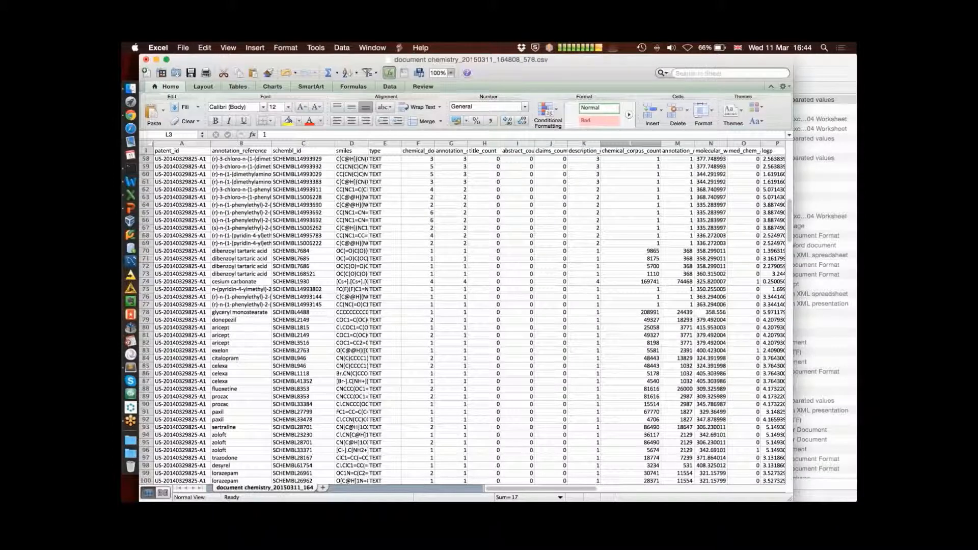
scroll(464, 320, "down", 2)
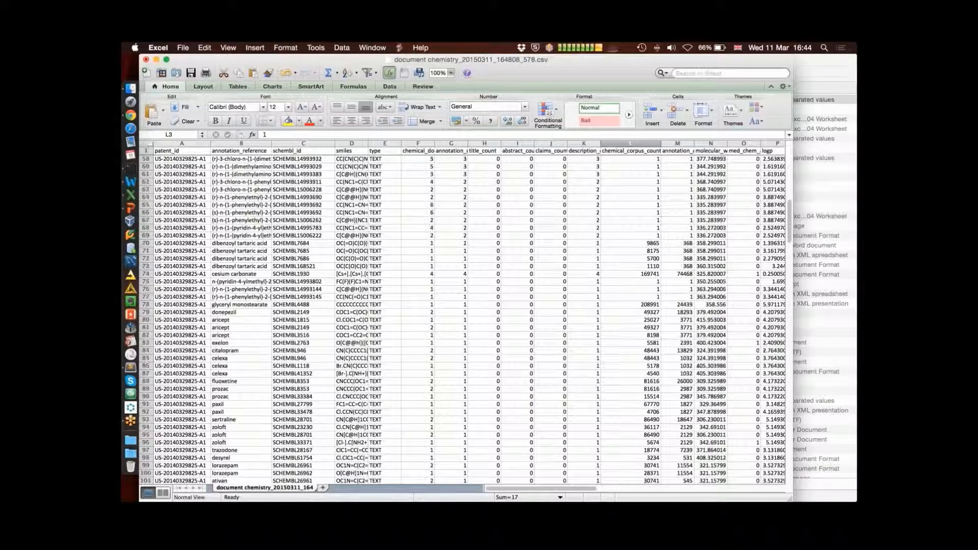
scroll(464, 308, "down", 3)
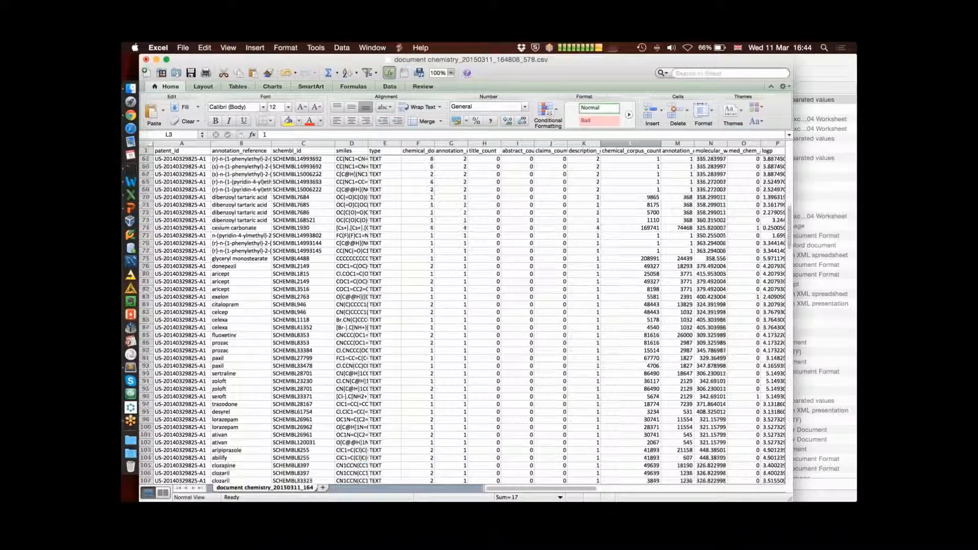
Select the prozac entry in the annotation_reference column and examine the known drug names listed around and below it
left_click(241, 344)
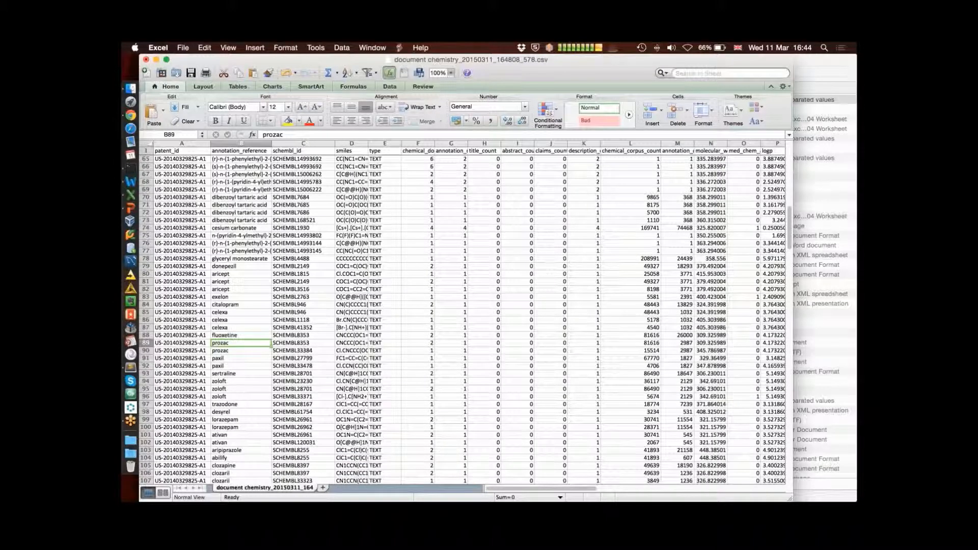
scroll(463, 320, "down", 3)
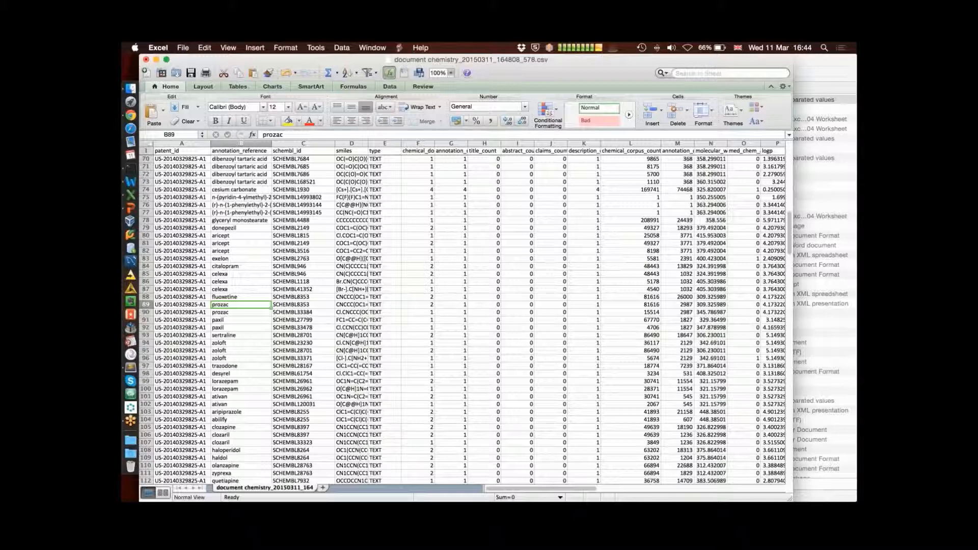
scroll(463, 320, "down", 1)
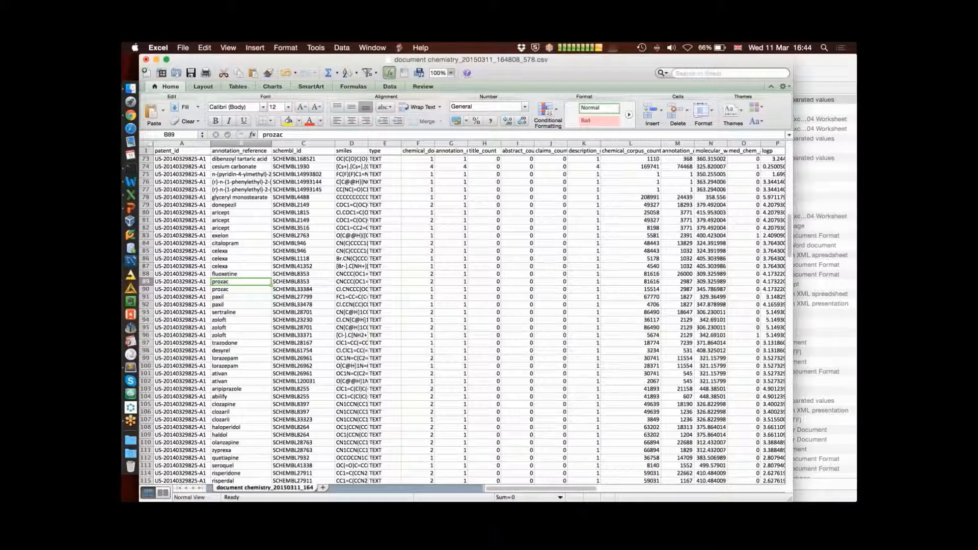
scroll(464, 320, "down", 4)
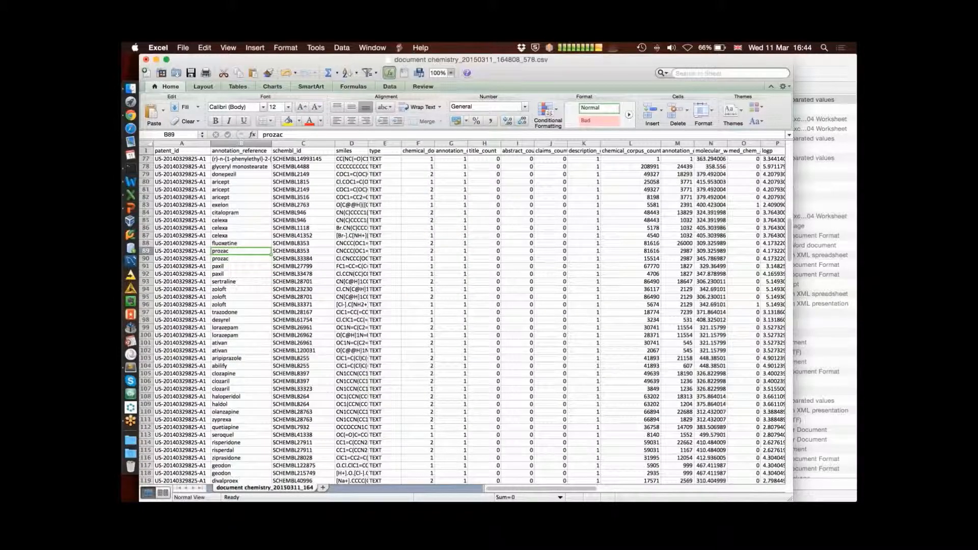
scroll(463, 319, "down", 5)
scroll(464, 319, "down", 15)
Examine the rows following the TEXT annotations and highlight a block of IMAGE and MOLATTACH entries in the type column
scroll(463, 320, "down", 20)
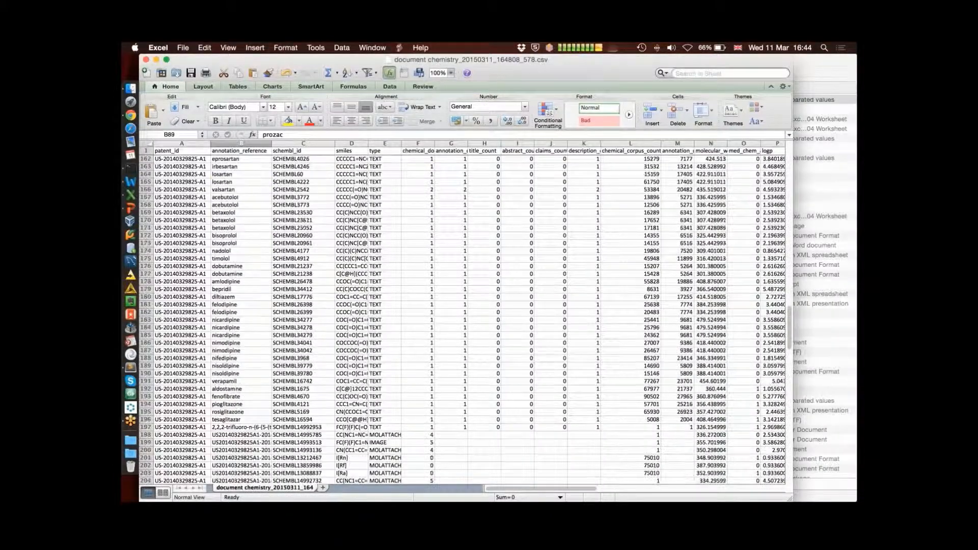
scroll(464, 320, "down", 7)
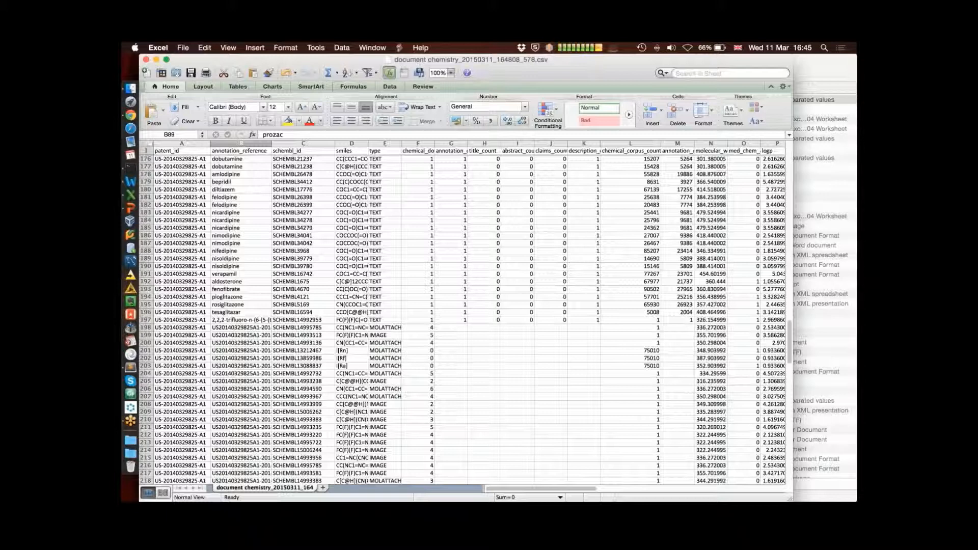
scroll(463, 319, "down", 11)
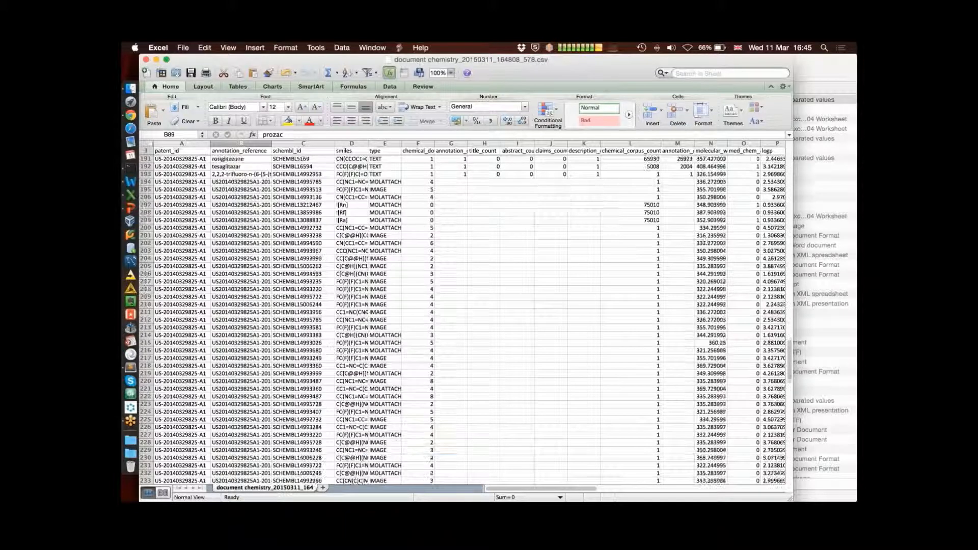
left_click_drag(385, 251, 385, 312)
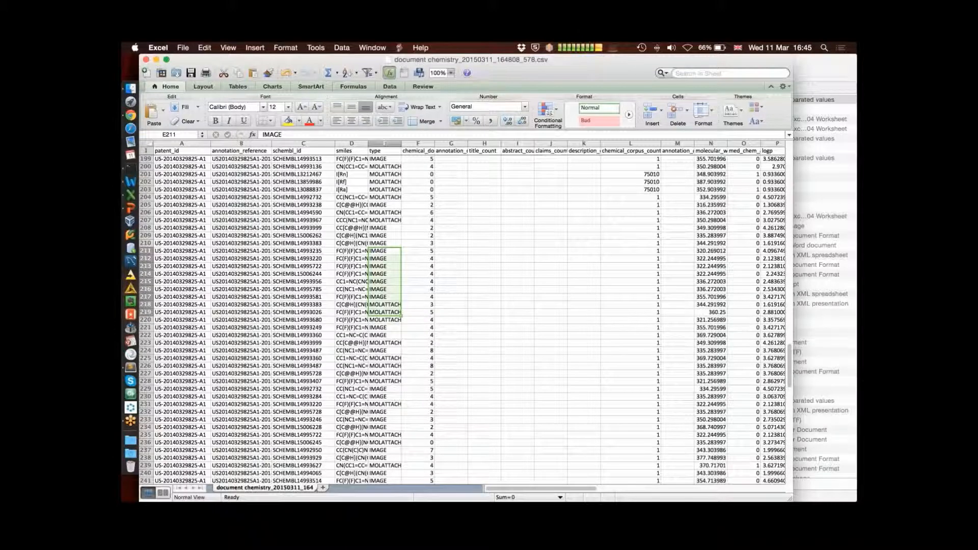
Look over the molecular property columns beside the counts, from the IMAGE and MOLATTACH rows back up through the TEXT rows
left_click(303, 297)
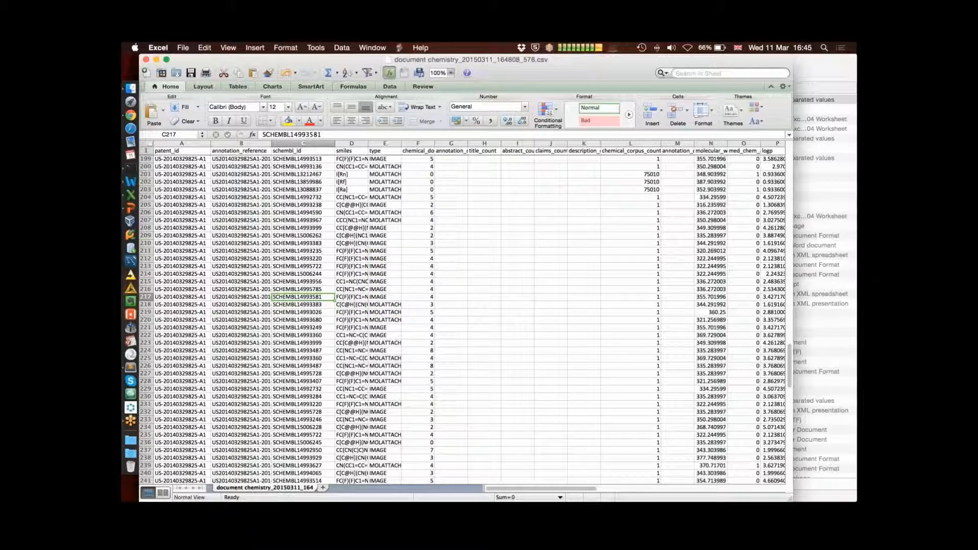
scroll(464, 316, "down", 1)
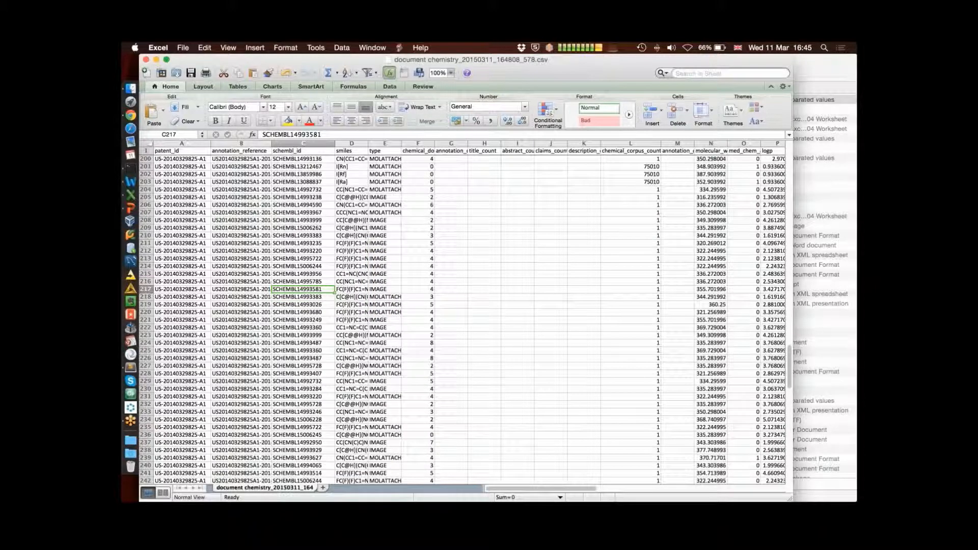
scroll(464, 316, "right", 4)
scroll(464, 316, "up", 13)
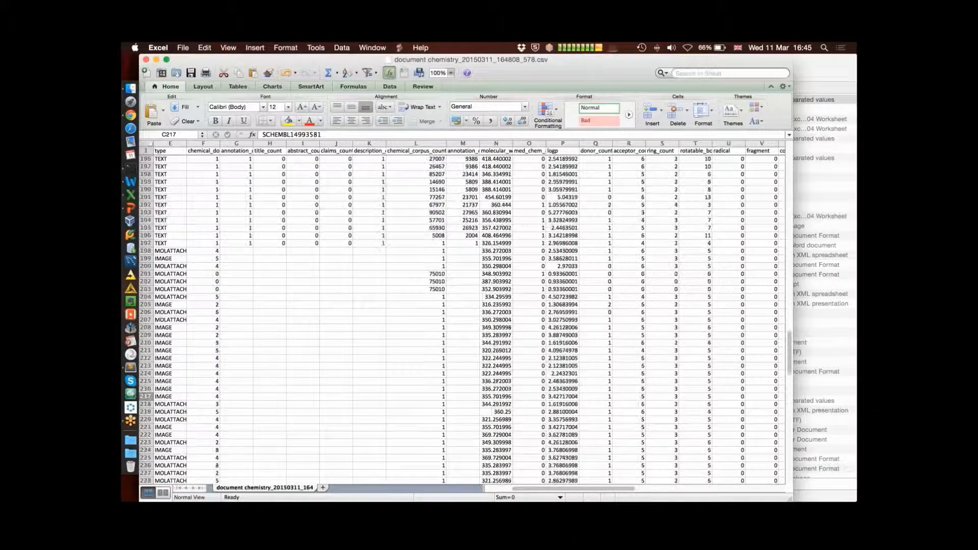
scroll(463, 315, "up", 20)
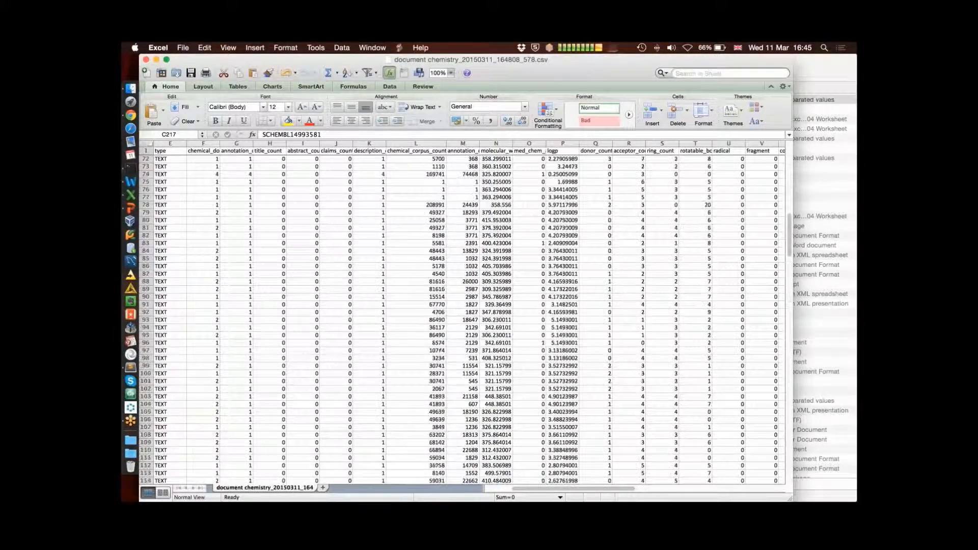
scroll(463, 316, "up", 1)
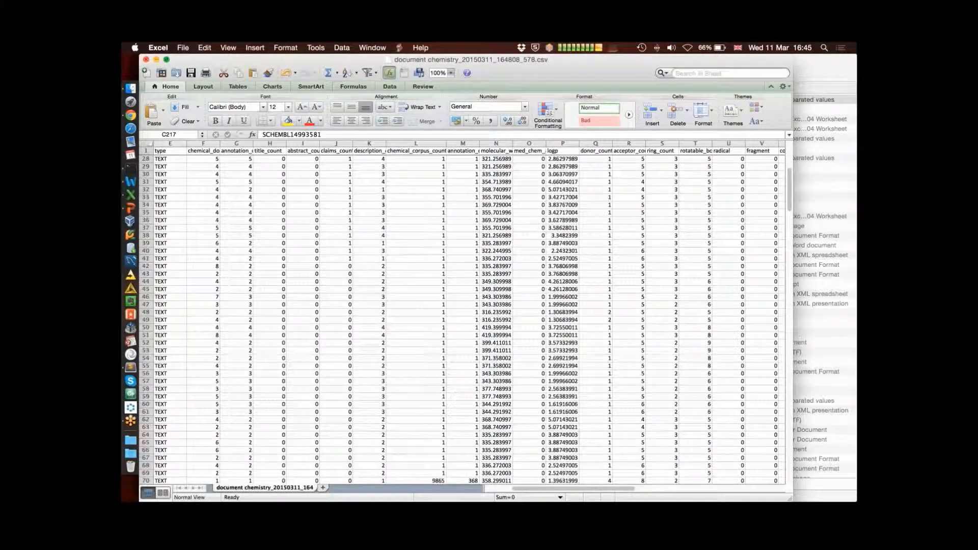
key("super+w")
key("super+d")
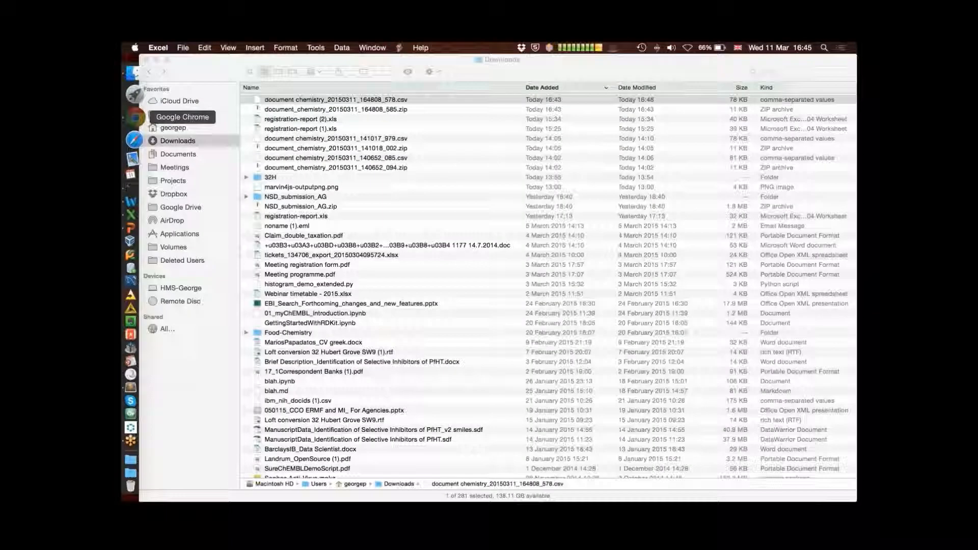
left_click(135, 117)
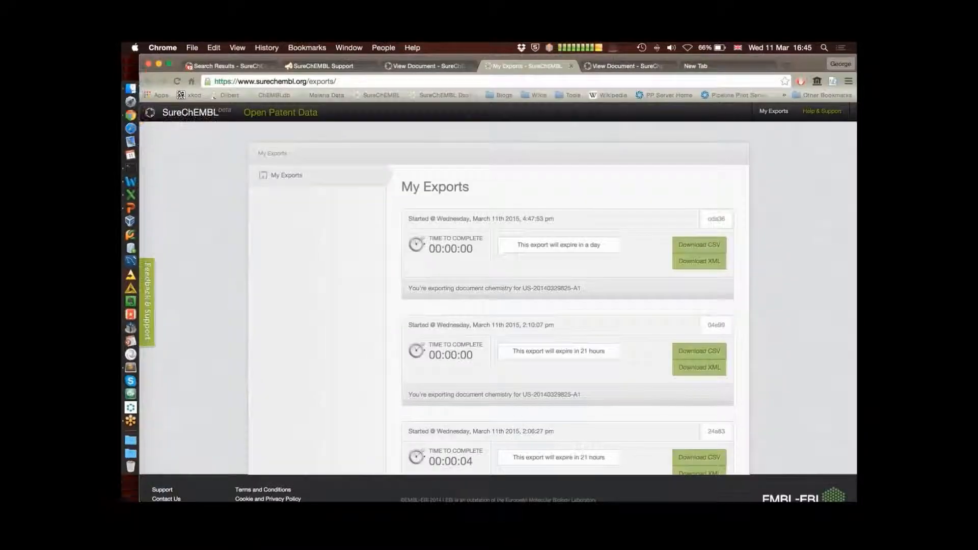
left_click(427, 67)
scroll(783, 251, "up", 20)
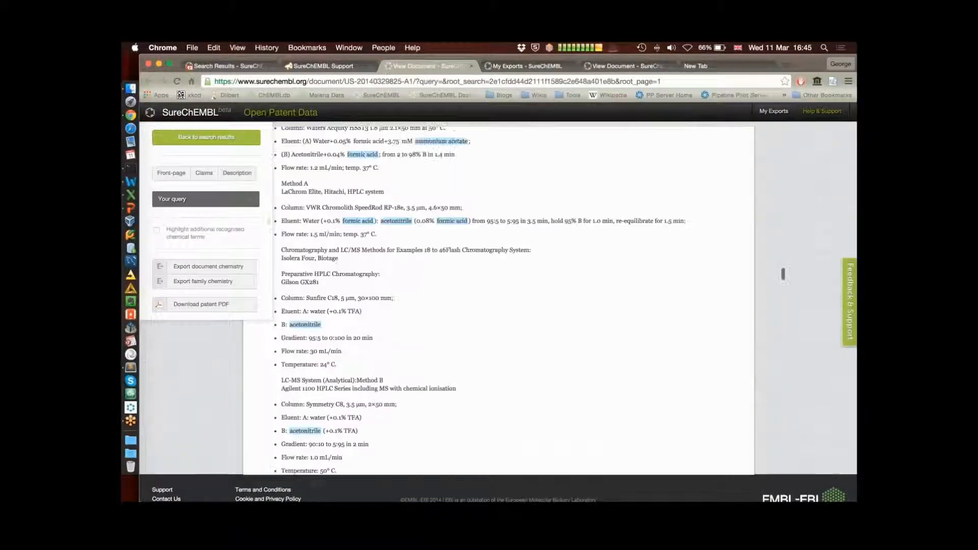
scroll(784, 251, "up", 20)
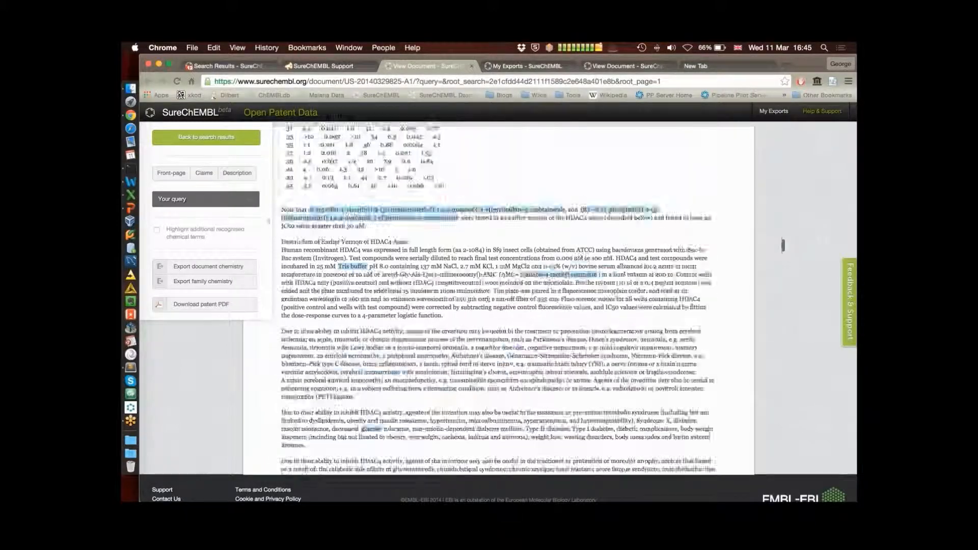
left_click(201, 304)
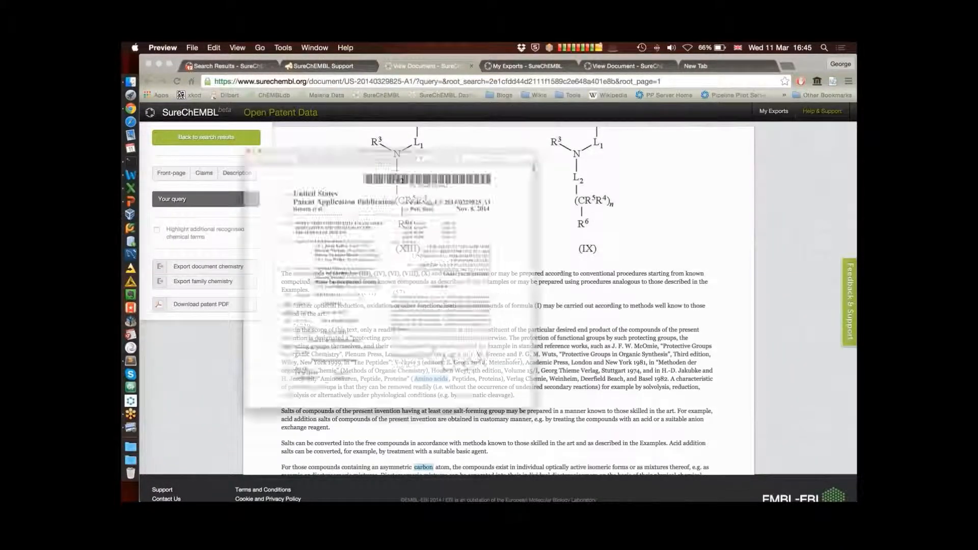
scroll(390, 293, "down", 15)
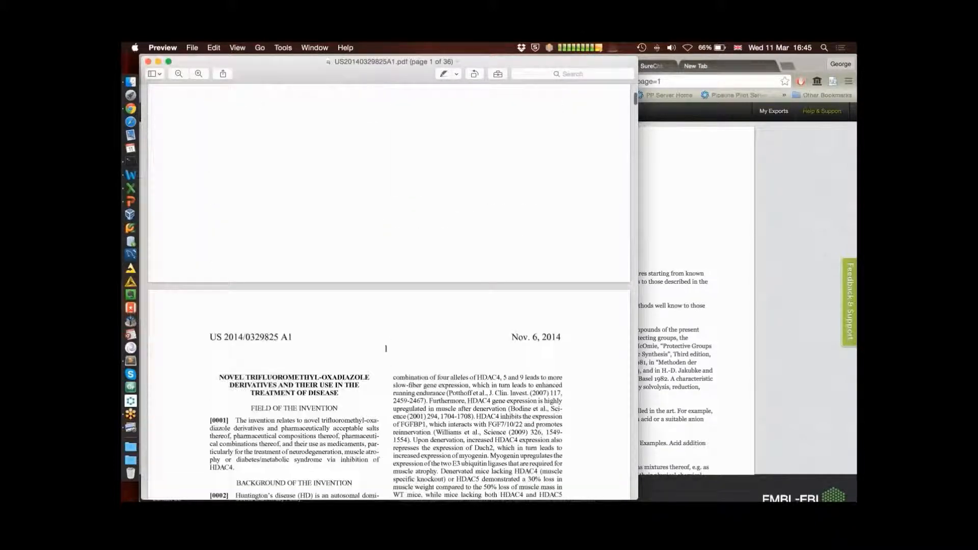
scroll(390, 294, "down", 20)
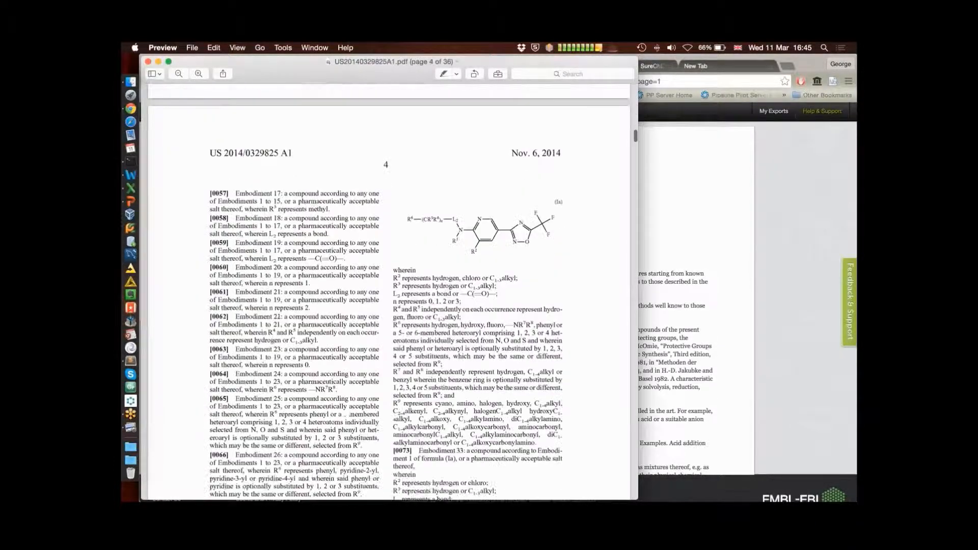
scroll(390, 293, "down", 10)
left_click(148, 61)
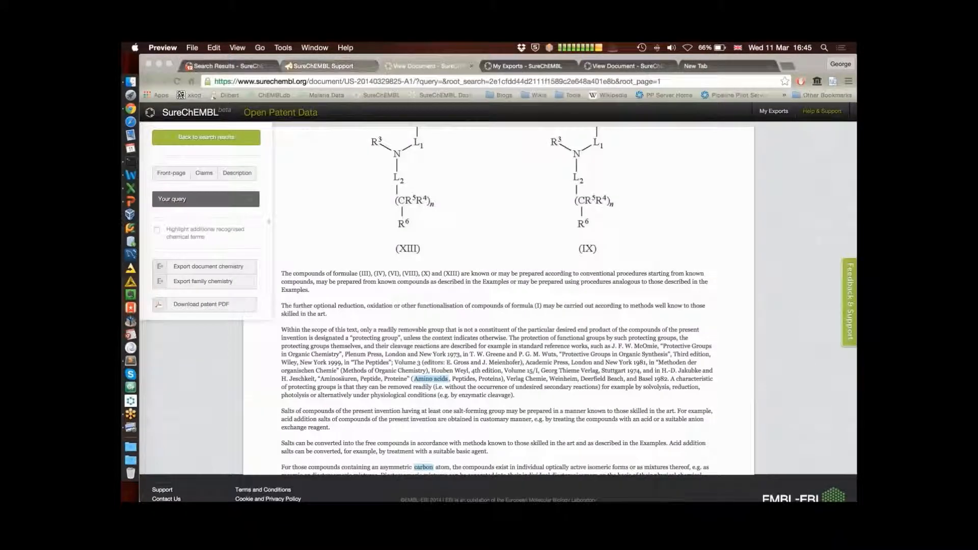
Go back to the open search results in Chrome and look over the list of patent documents
left_click(323, 66)
left_click(427, 66)
left_click(228, 66)
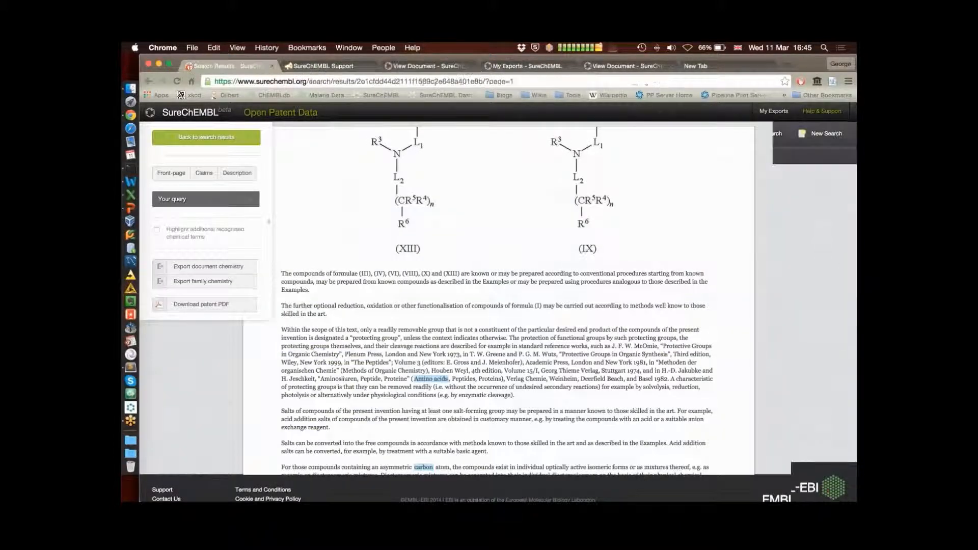
scroll(499, 313, "down", 3)
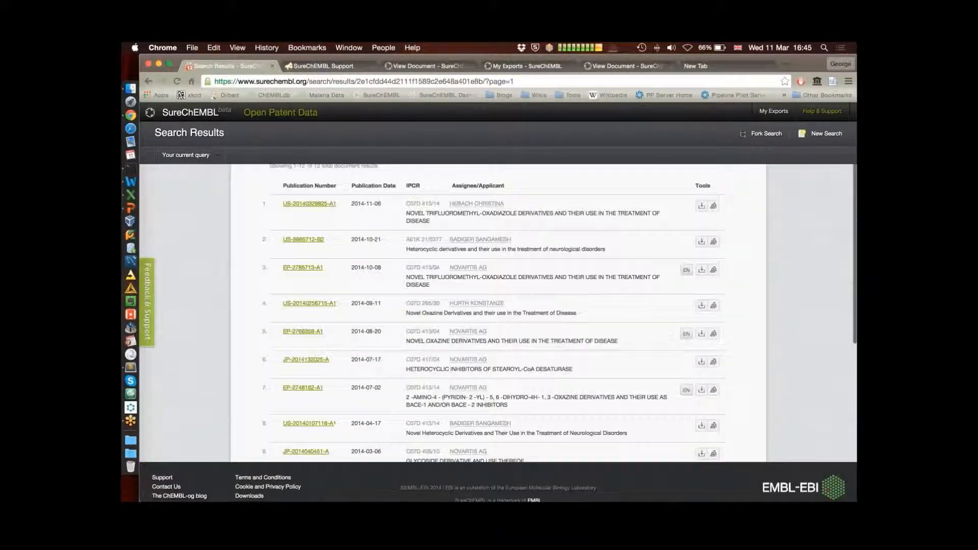
scroll(500, 314, "up", 3)
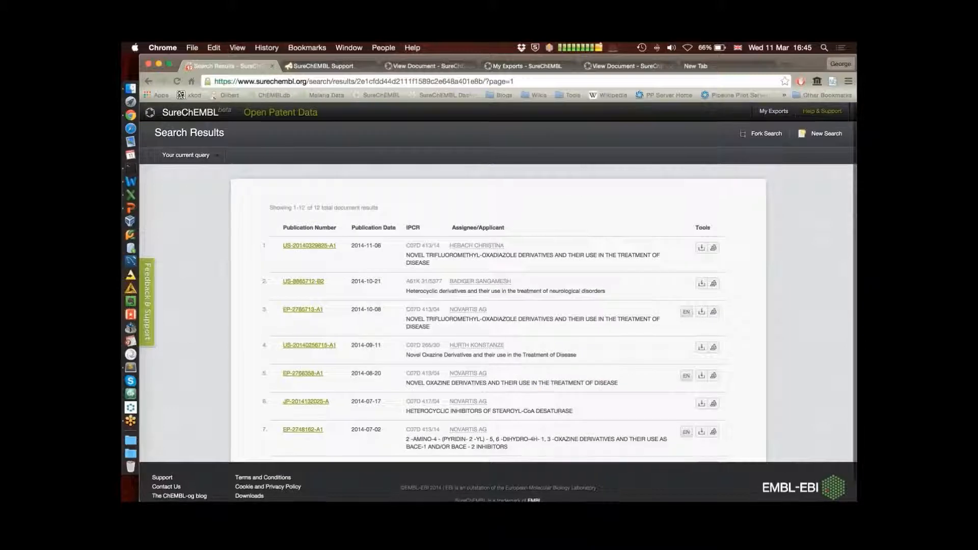
scroll(500, 314, "down", 1)
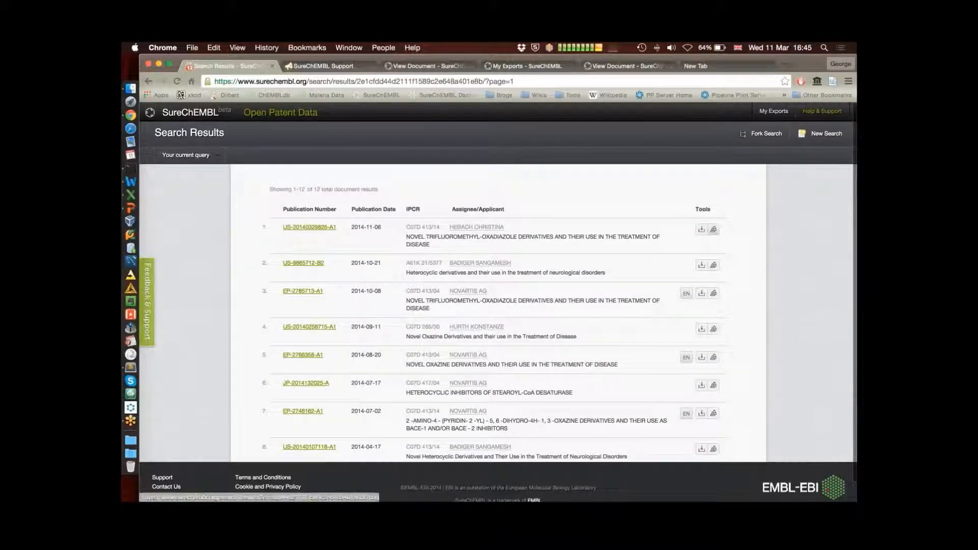
scroll(500, 313, "up", 1)
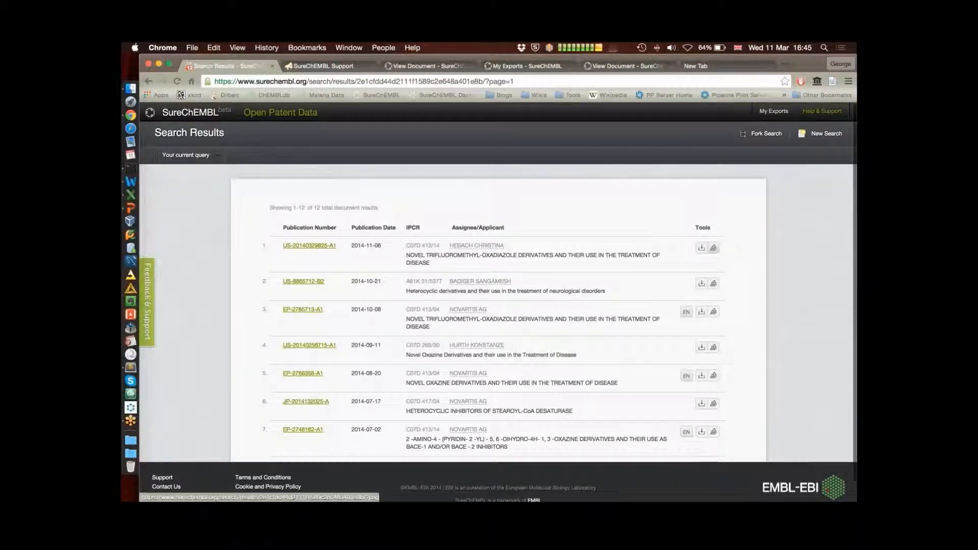
left_click(713, 248)
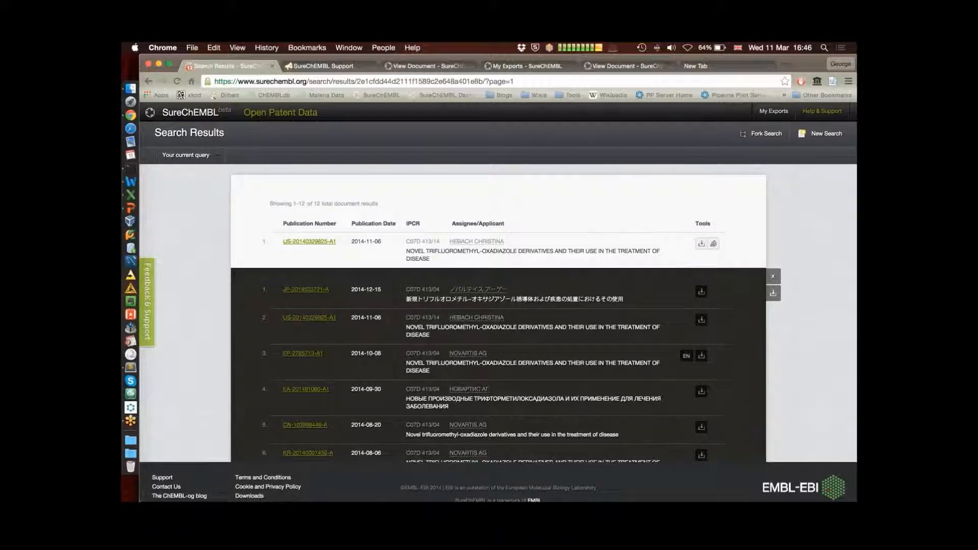
scroll(499, 316, "down", 5)
scroll(499, 313, "down", 1)
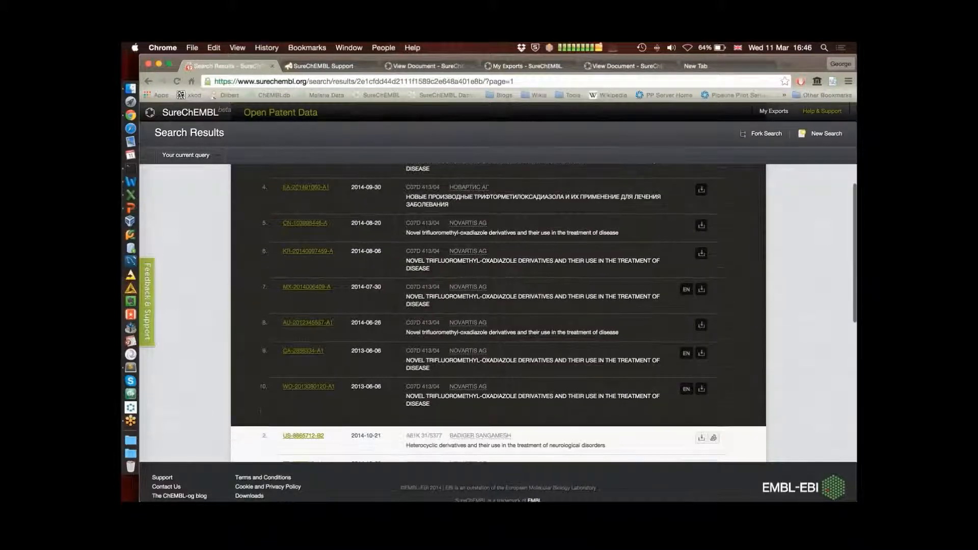
scroll(498, 313, "up", 1)
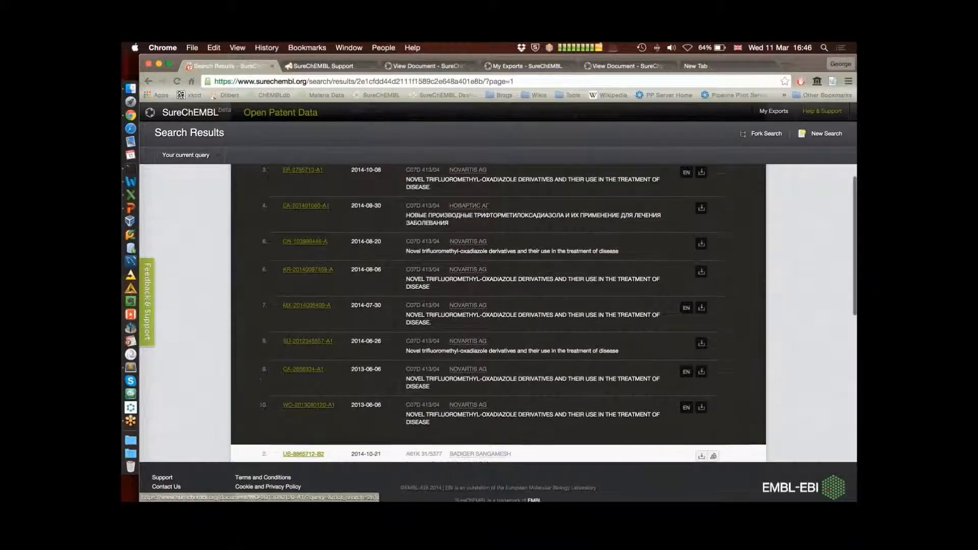
scroll(499, 313, "up", 2)
scroll(498, 313, "up", 5)
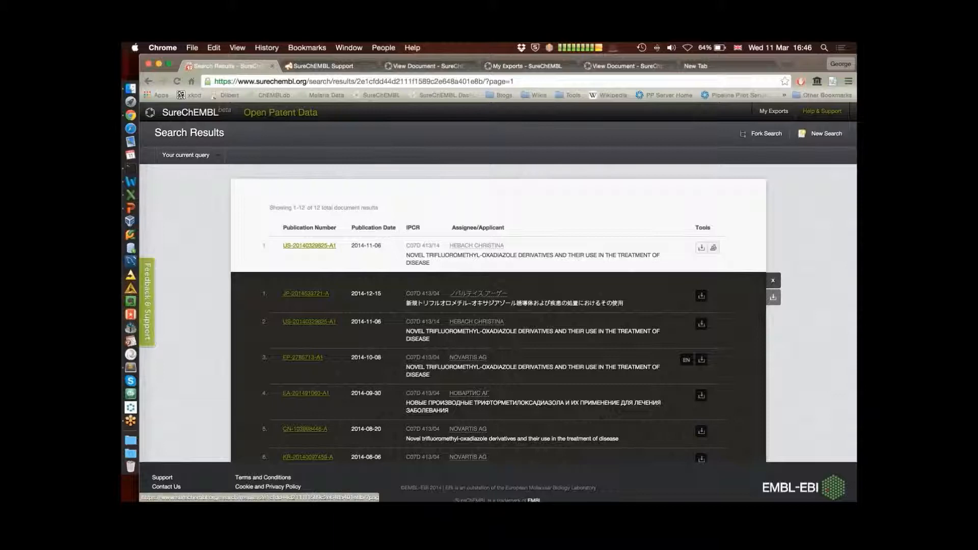
left_click(773, 281)
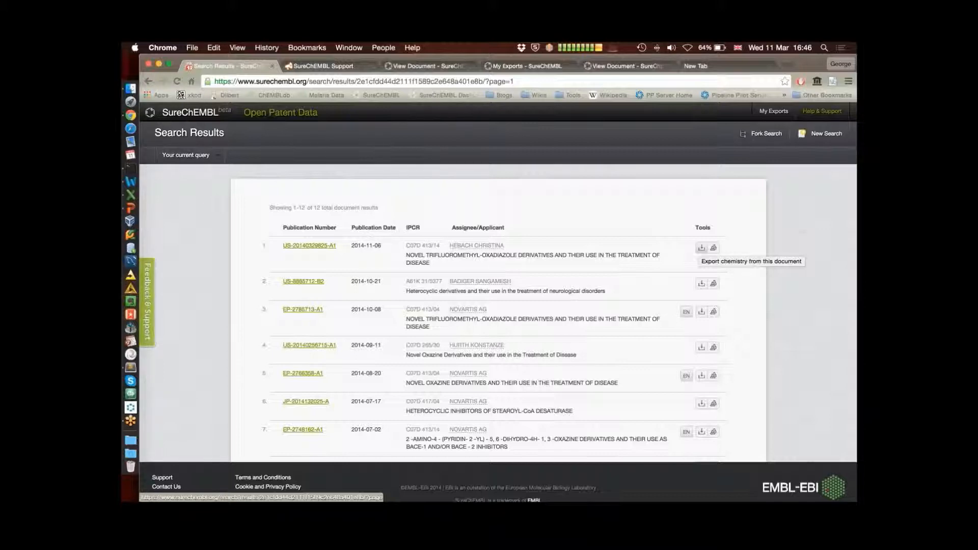
left_click(701, 248)
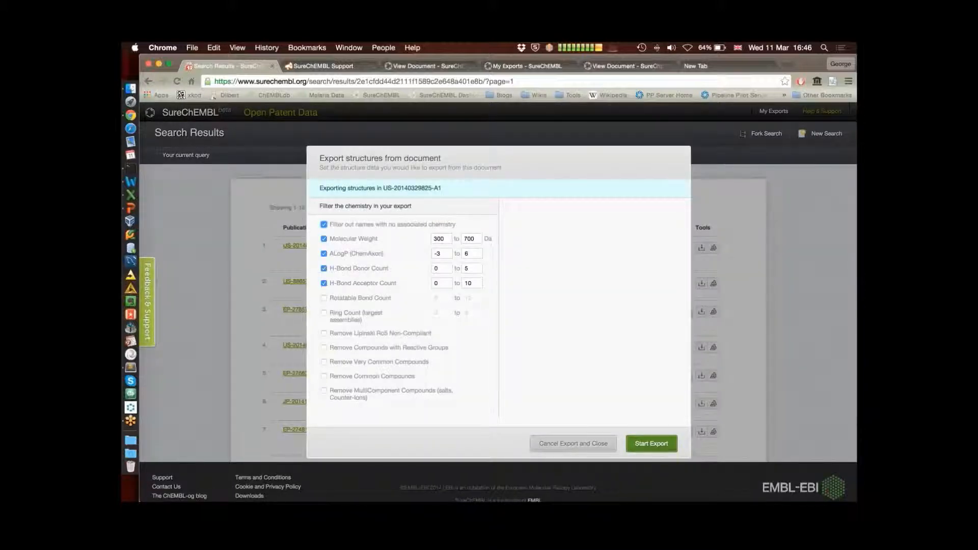
left_click(652, 444)
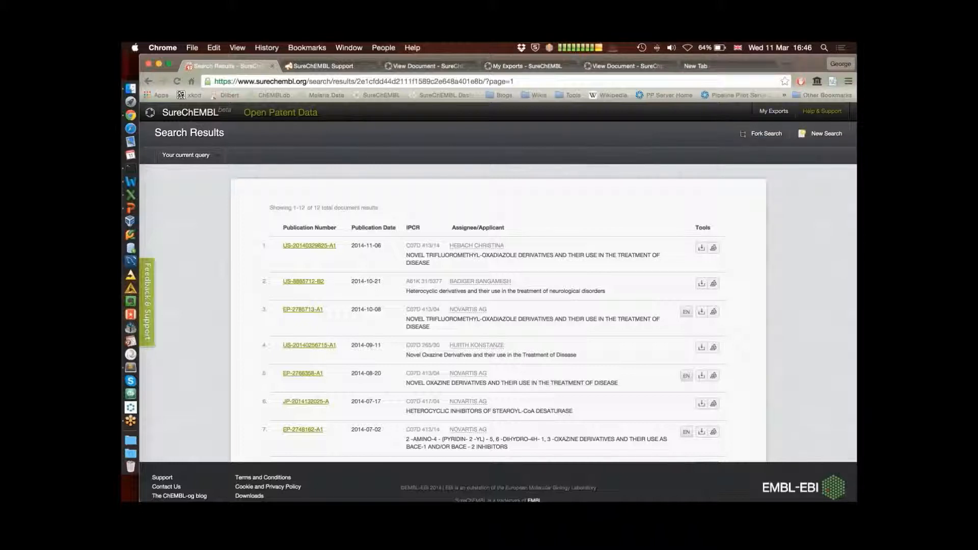
Begin a new search and view the fielded search form with its keyword and bibliographic fields, closing it again
left_click(826, 134)
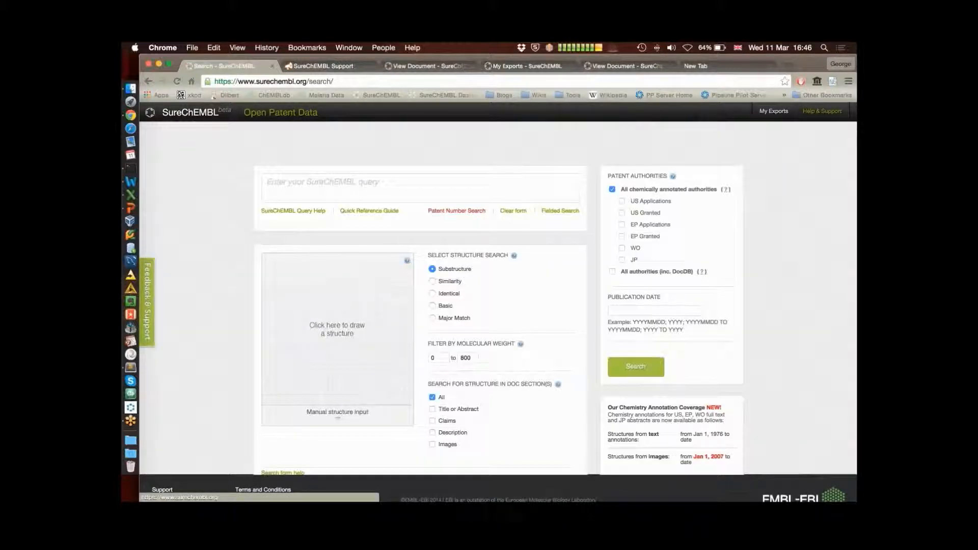
left_click(560, 211)
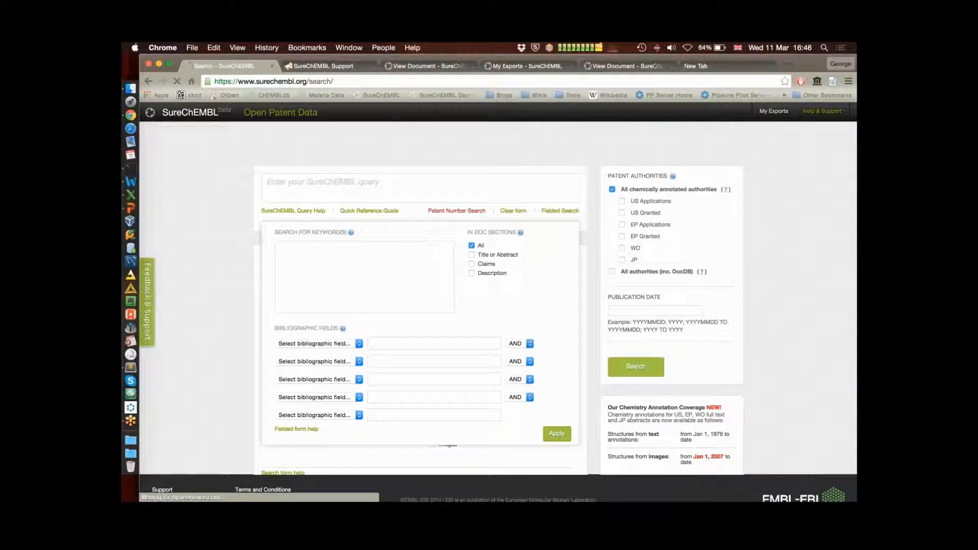
left_click(560, 211)
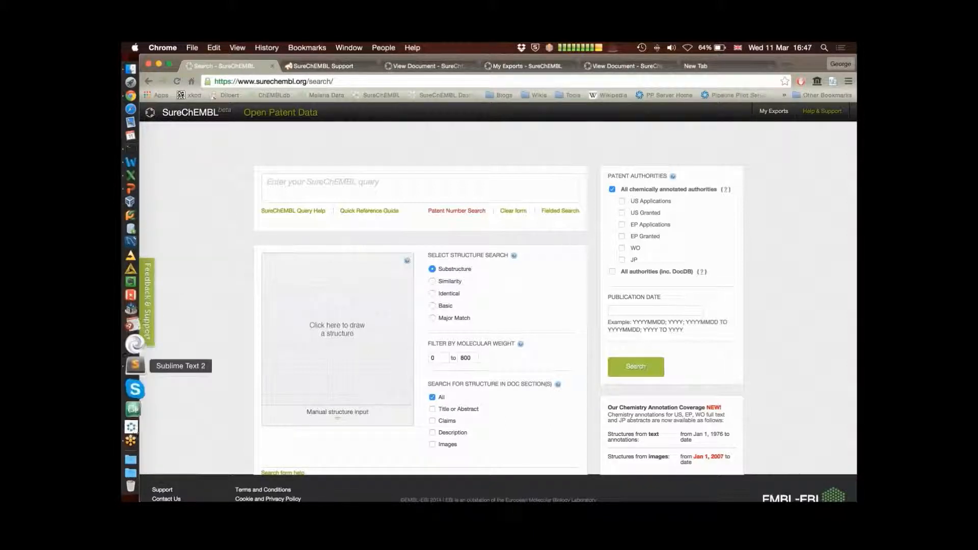
Copy "pdyear:2014 AND ic:C07D AND (ttl:diabetes OR ab:diabetes) AND pa:Novartis" from demo_text.txt in Sublime Text and run it as a SureChEMBL query
left_click(135, 367)
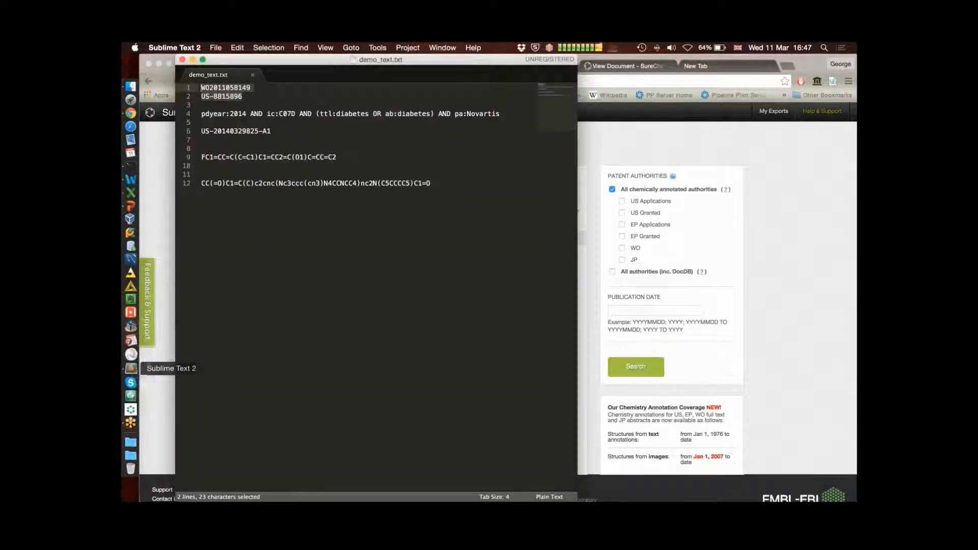
left_click_drag(262, 113, 500, 113)
key("super+c")
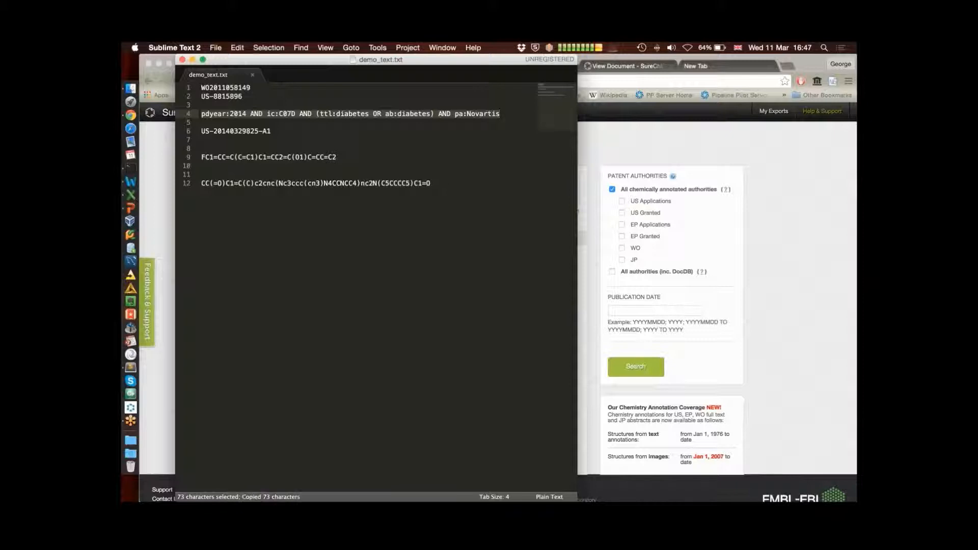
key("super+Tab")
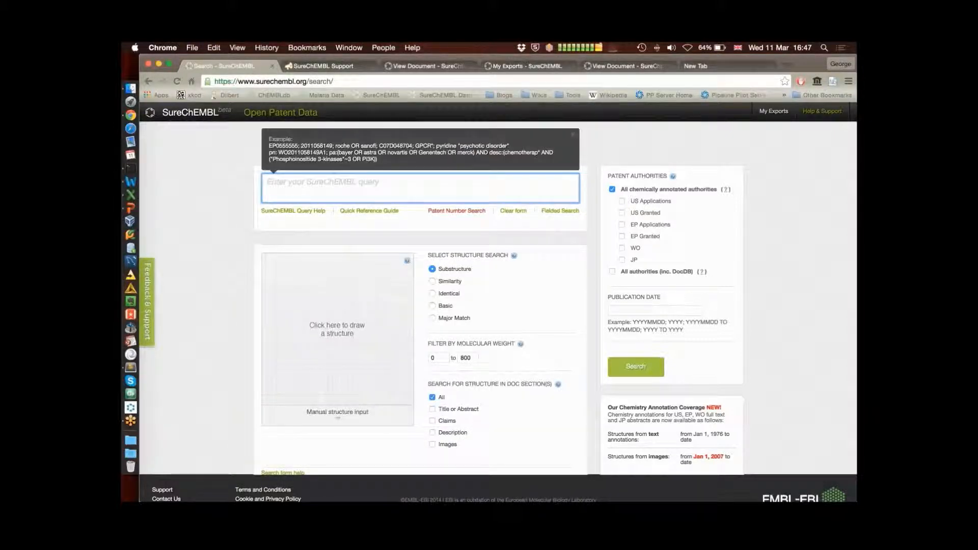
key("super+v")
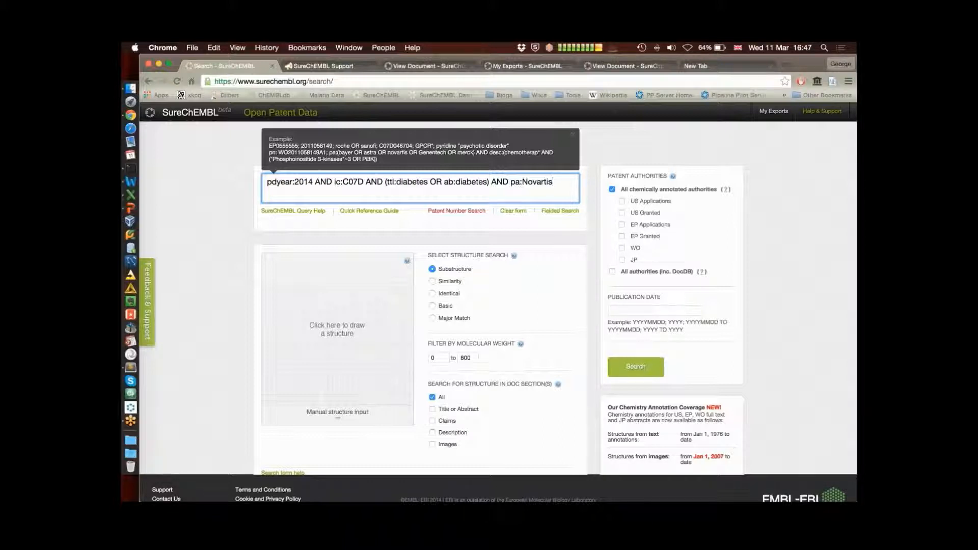
key("Return")
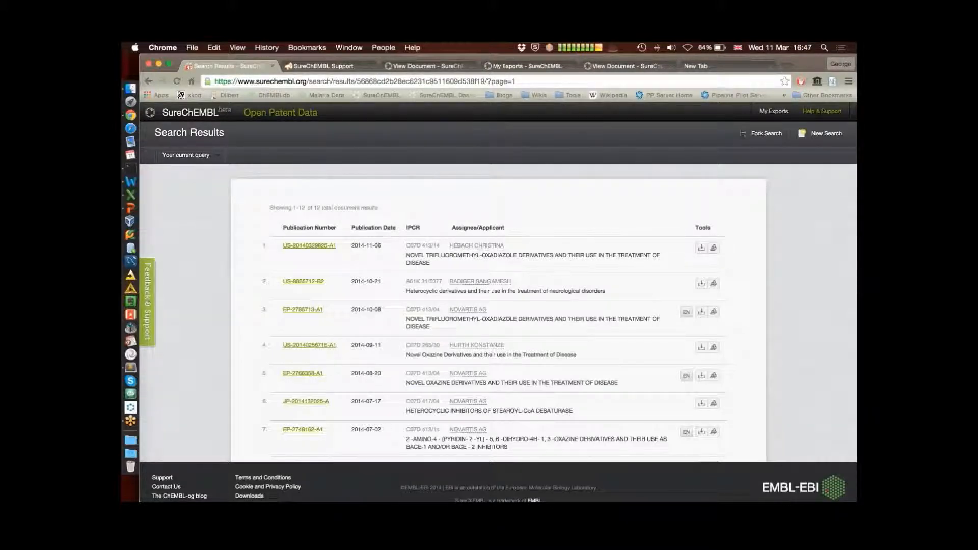
Fork the search back into an editable query and open the SureChEMBL Query Help
left_click(766, 133)
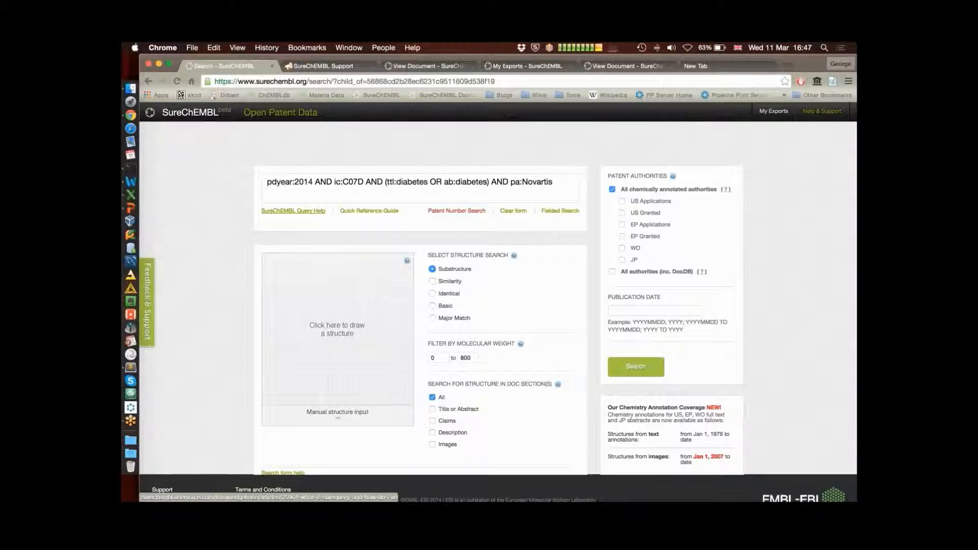
left_click(293, 210)
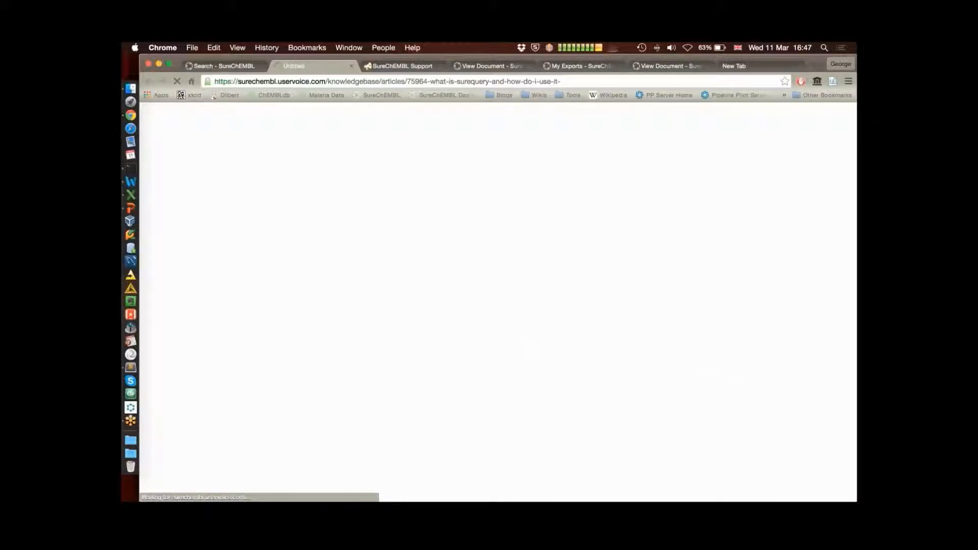
Open the Lucene Query Field Names and Examples page from the SureChEMBL Query help in a new browser tab
scroll(424, 302, "down", 3)
scroll(367, 232, "down", 1)
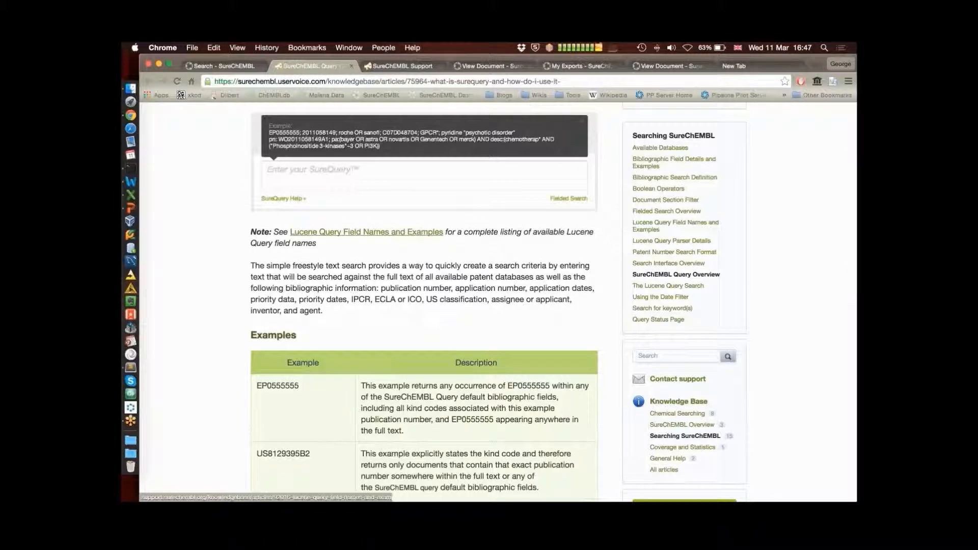
left_click(367, 232, "super")
left_click(374, 67)
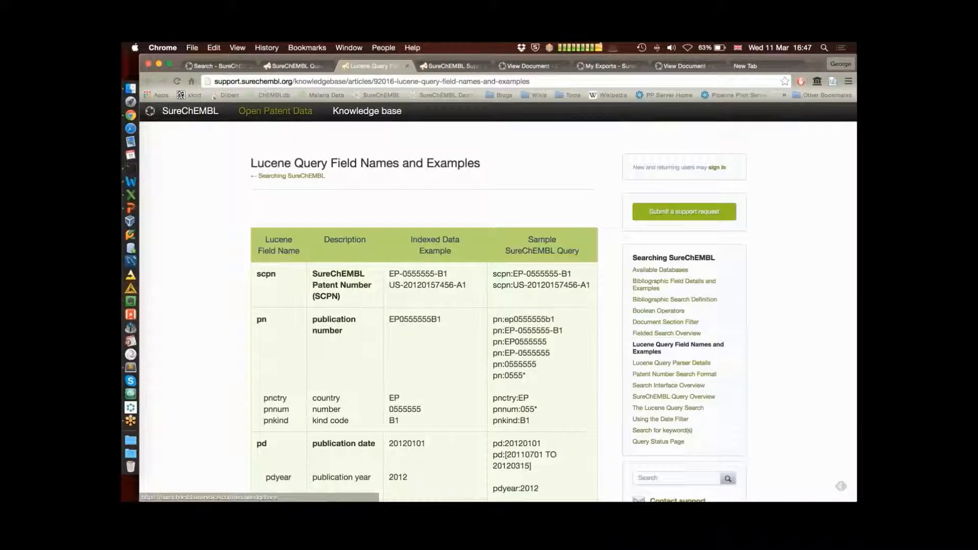
Examine the Lucene field names with their descriptions, indexed data examples and sample queries, from patent number down to PCT publication number
scroll(424, 302, "down", 2)
scroll(424, 302, "down", 1)
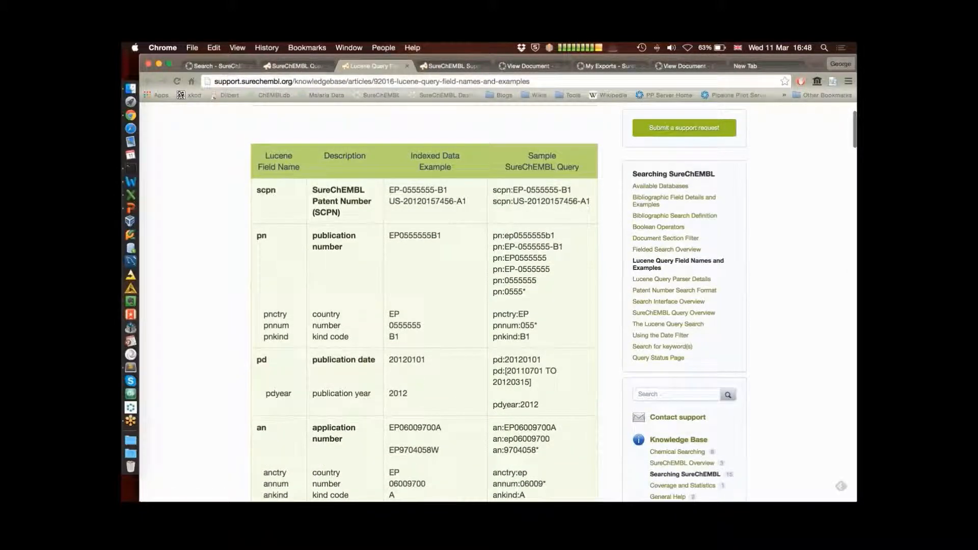
scroll(424, 302, "down", 10)
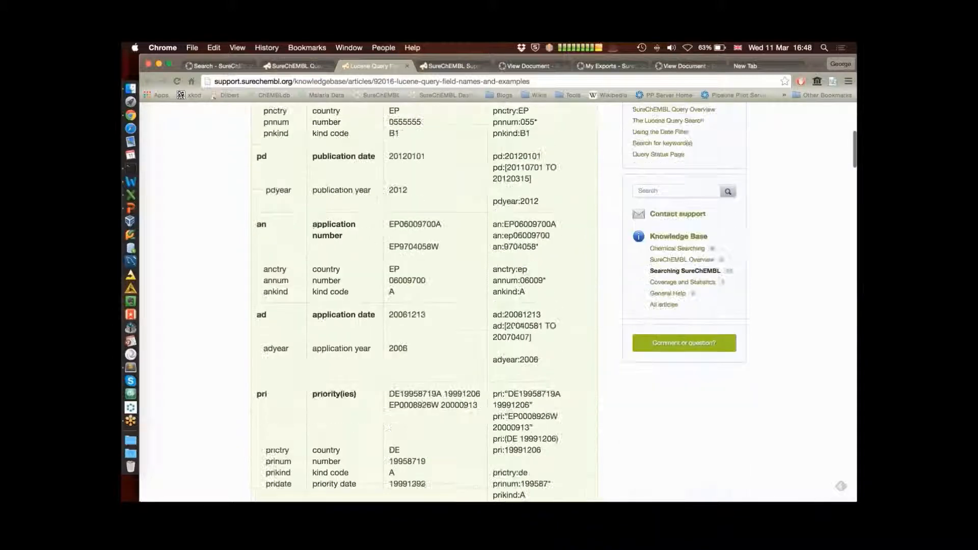
scroll(424, 303, "down", 6)
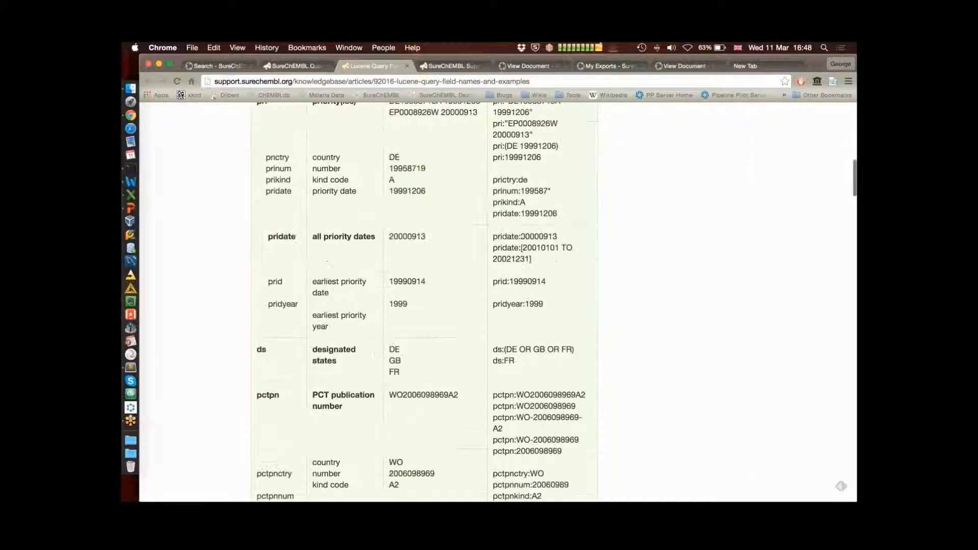
scroll(413, 301, "up", 1)
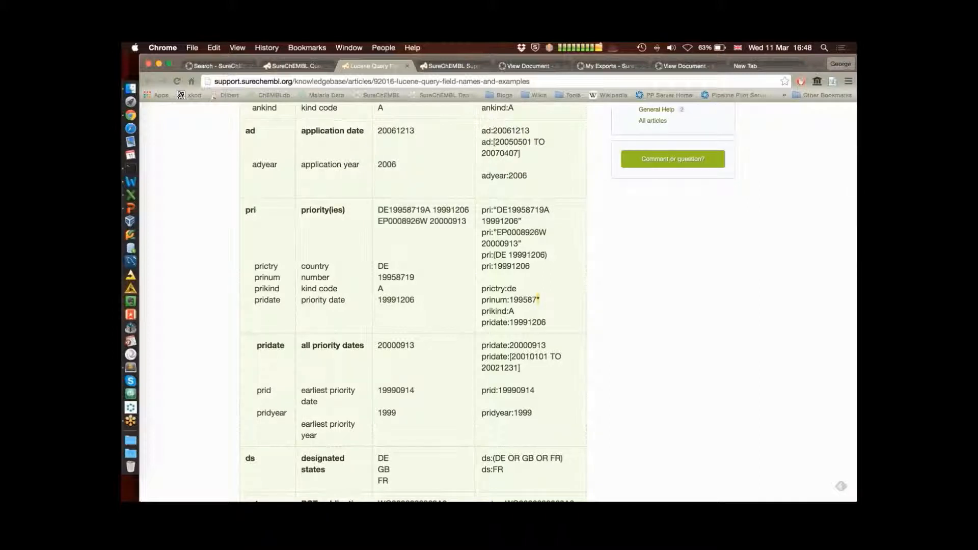
scroll(412, 301, "up", 5)
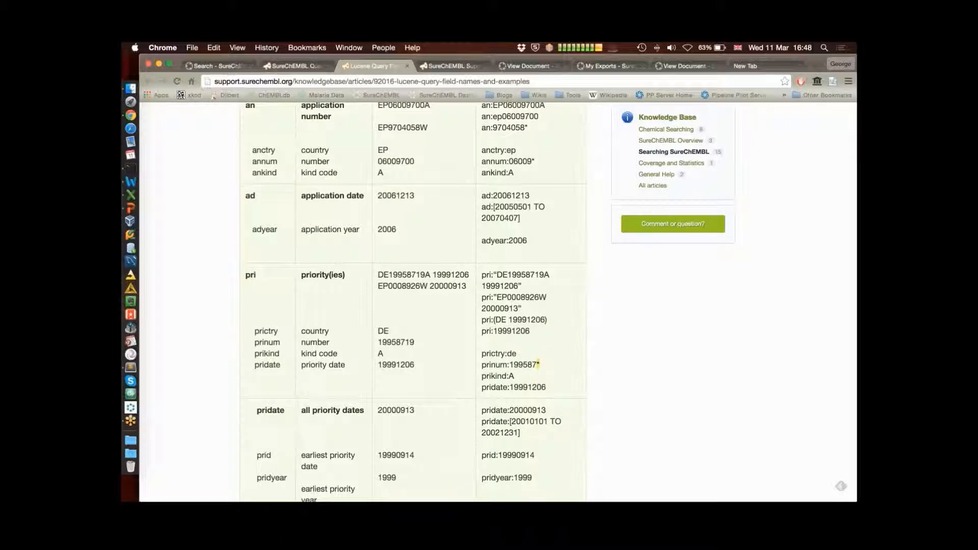
scroll(413, 300, "up", 2)
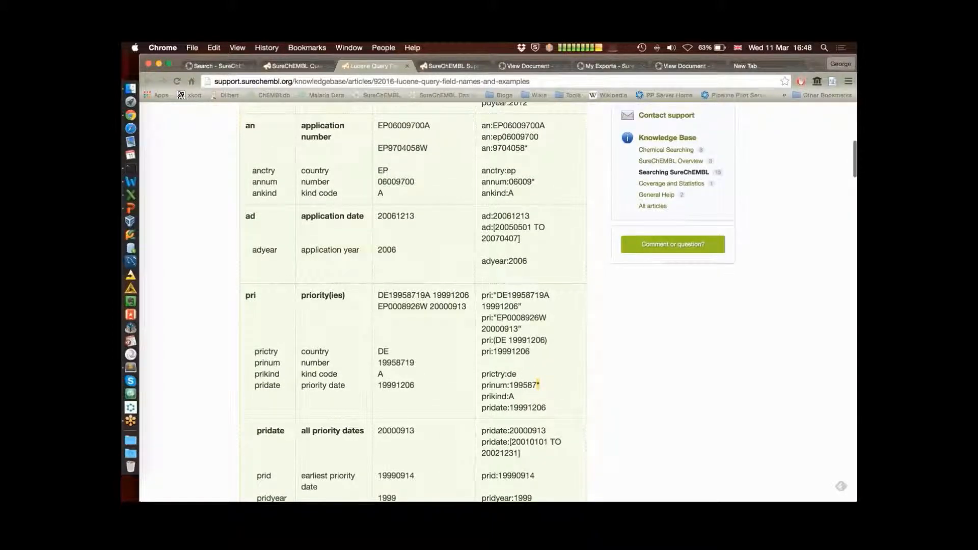
scroll(413, 301, "up", 15)
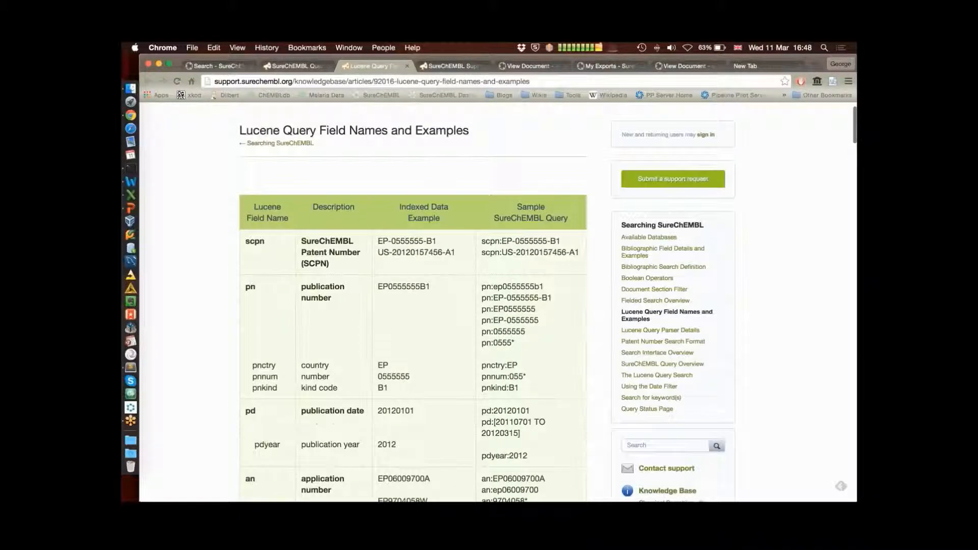
Return to the search form and enter the SMILES FC1=CC=C(C=C1)C1=CC2=C(O1)C=CC=C2, copied from Sublime Text, as manual structure input
left_click(296, 67)
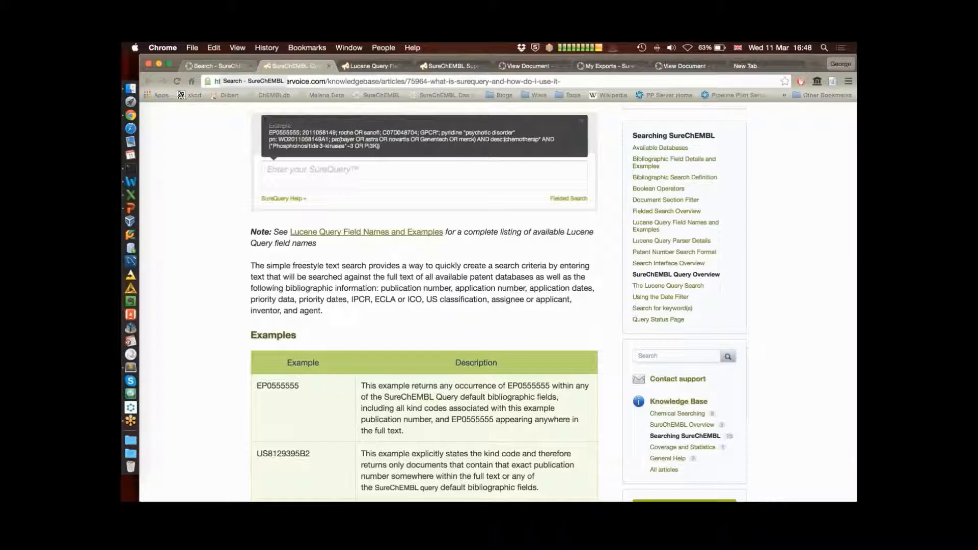
left_click(214, 66)
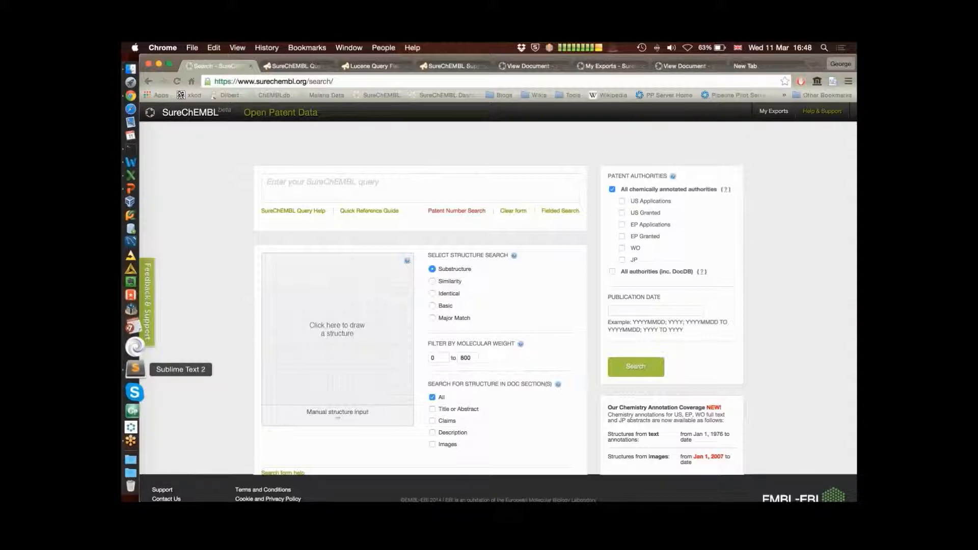
left_click(136, 368)
left_click_drag(336, 157, 201, 157)
key("super+c")
key("super+Tab")
left_click(338, 413)
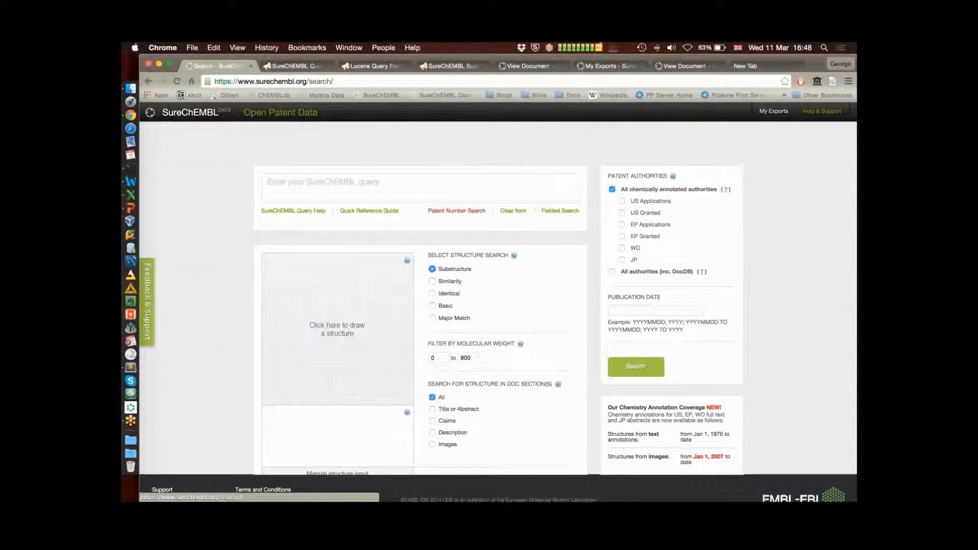
key("super+v")
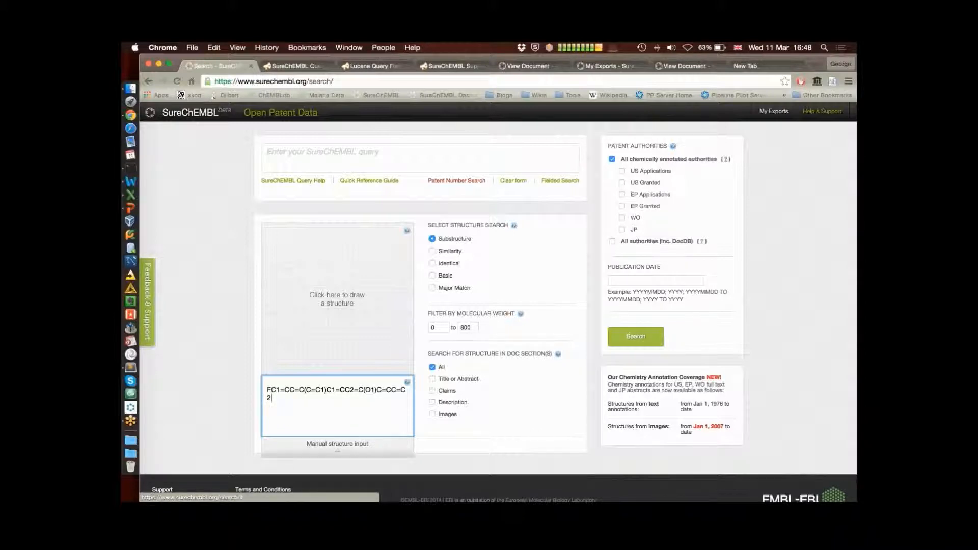
left_click(337, 445)
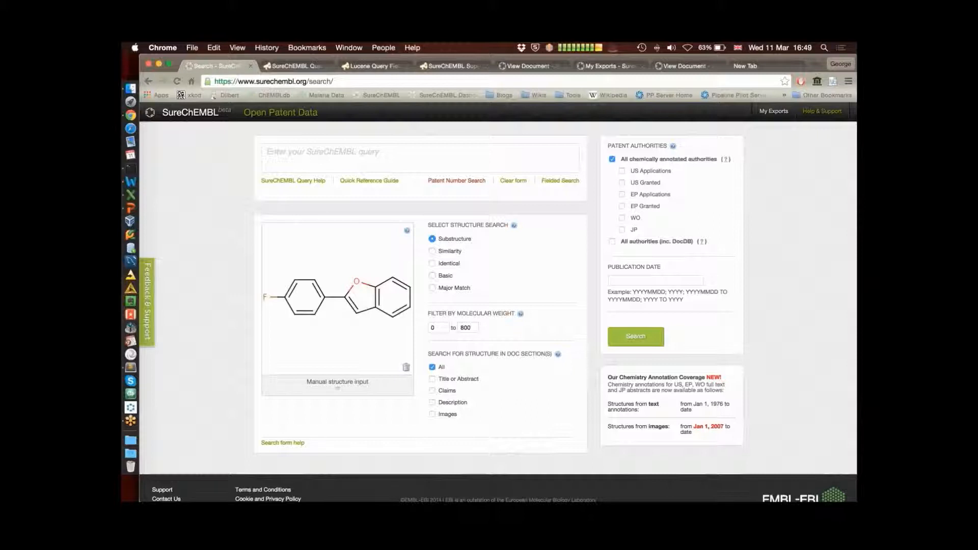
Restrict the substructure search to claims, description and images in US Applications and US Granted, and run it
left_click(432, 391)
left_click(432, 402)
left_click(432, 415)
left_click(622, 171)
left_click(622, 183)
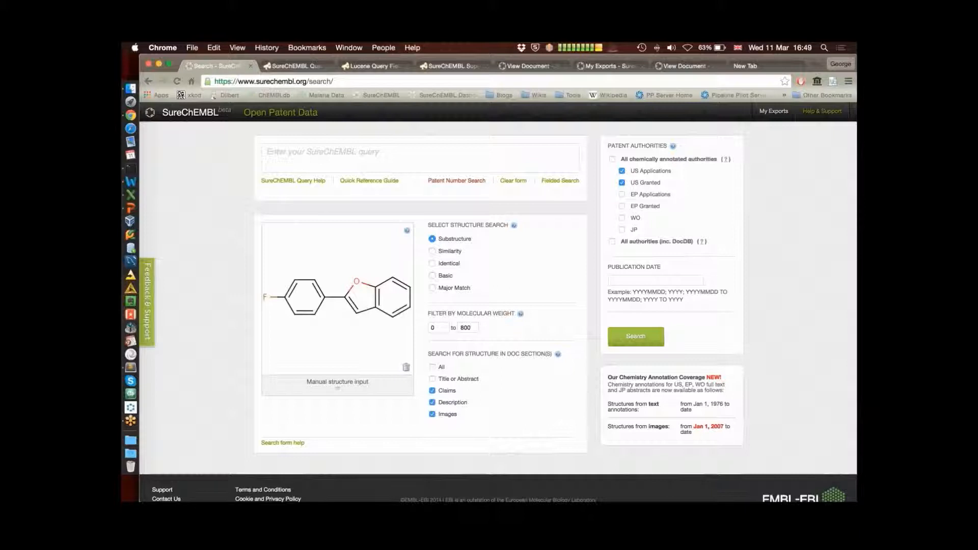
left_click(660, 336)
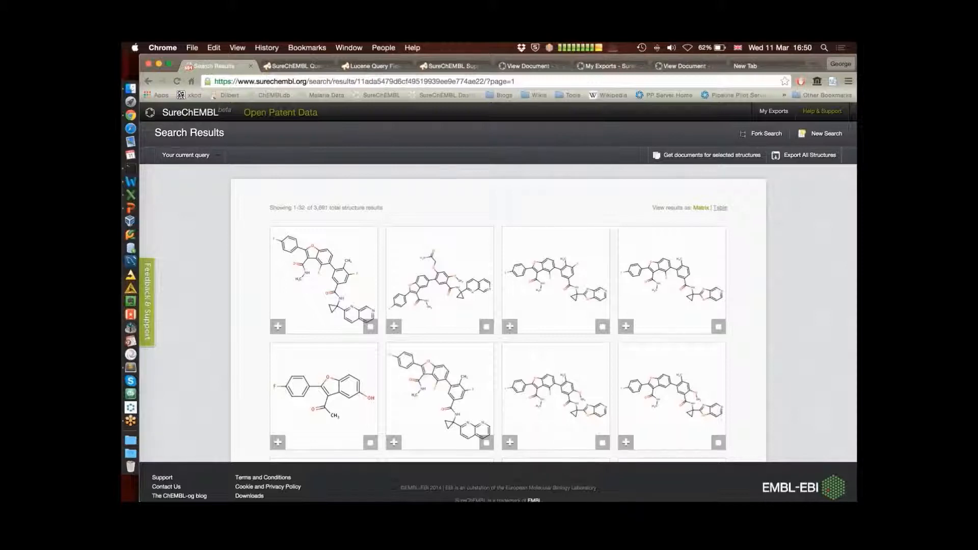
View the structure results as a table and back as a matrix, and get the documents for the third and sixth structures
left_click(720, 208)
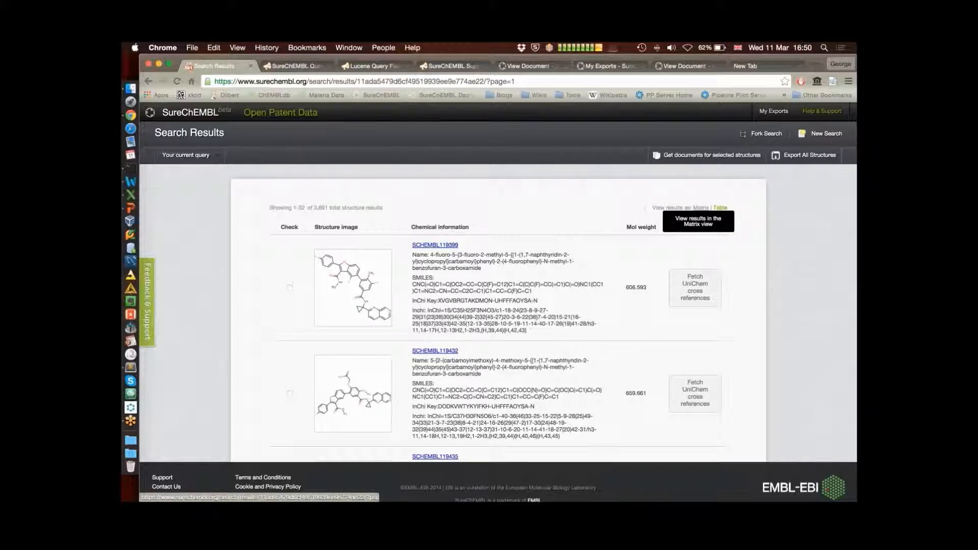
left_click(702, 208)
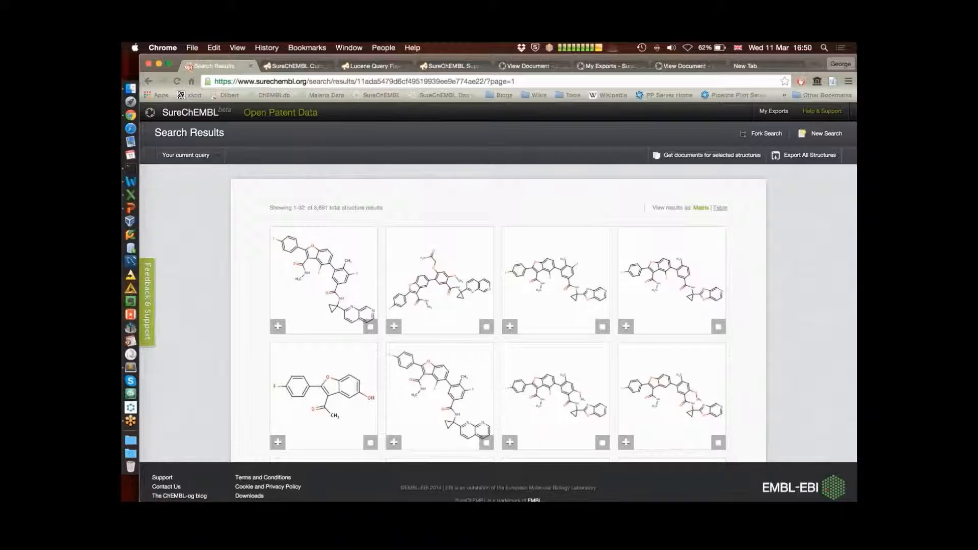
left_click(603, 327)
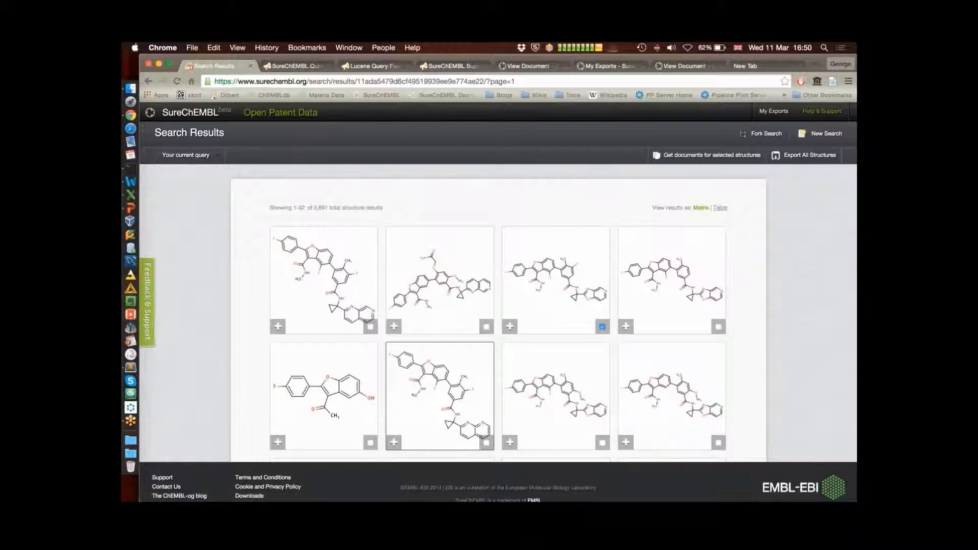
left_click(486, 443)
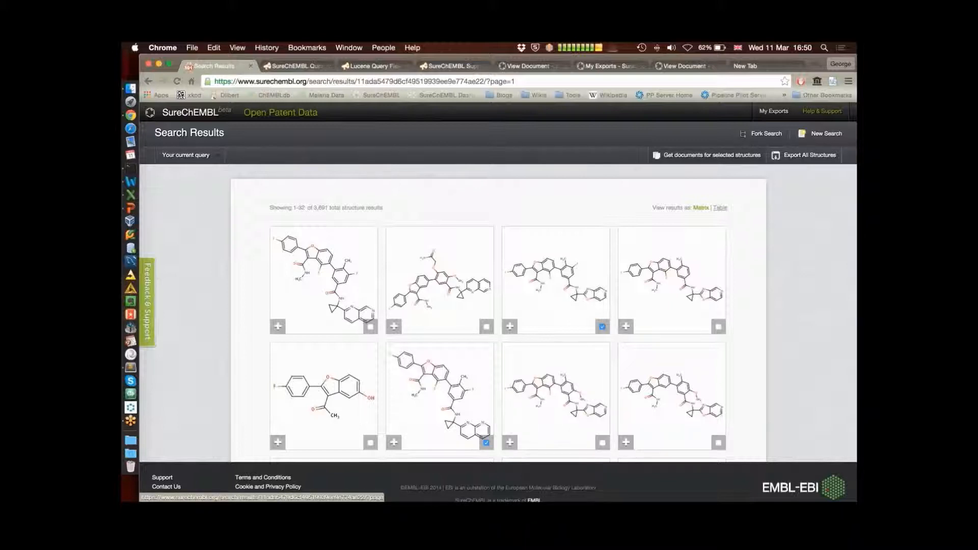
left_click(712, 155)
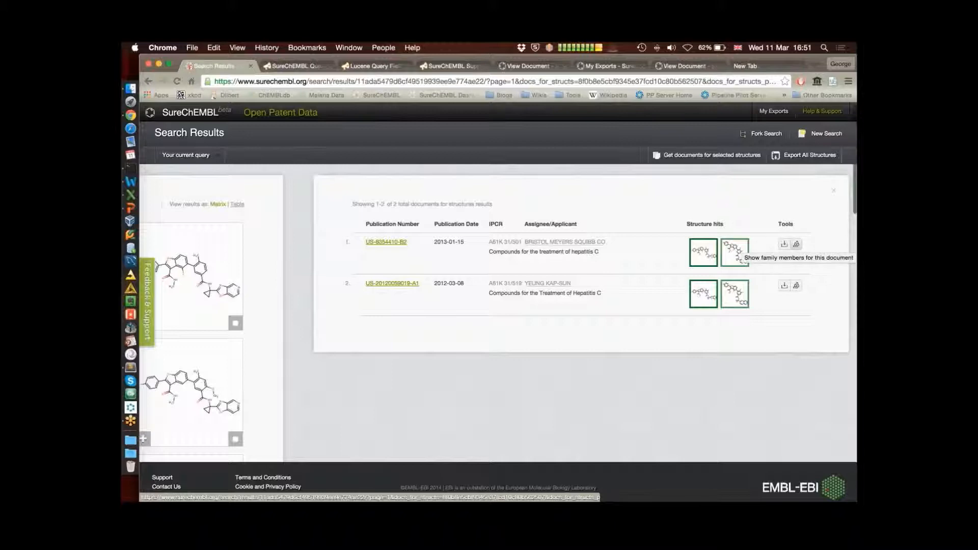
Show the family members of US-8354410-B2 and look through the list
left_click(796, 244)
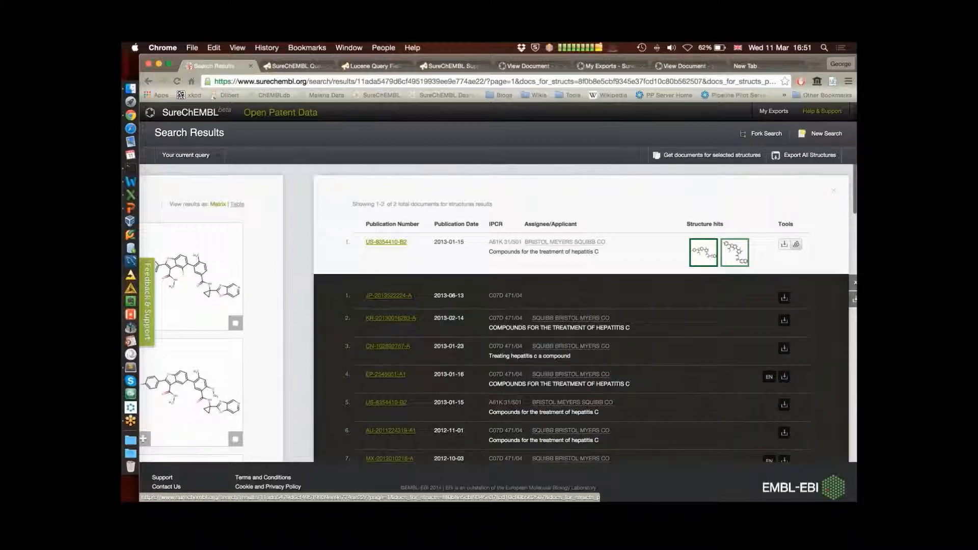
scroll(581, 316, "down", 3)
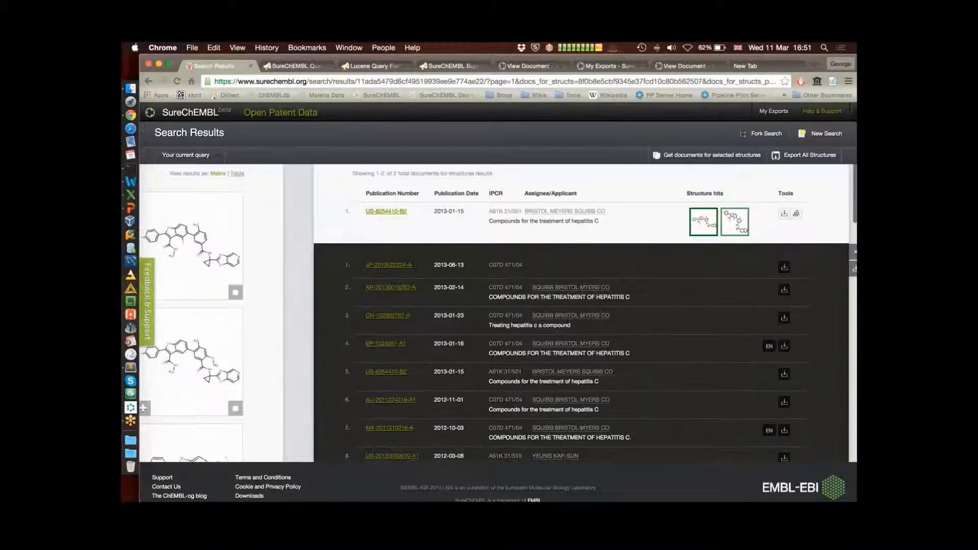
scroll(581, 316, "up", 10)
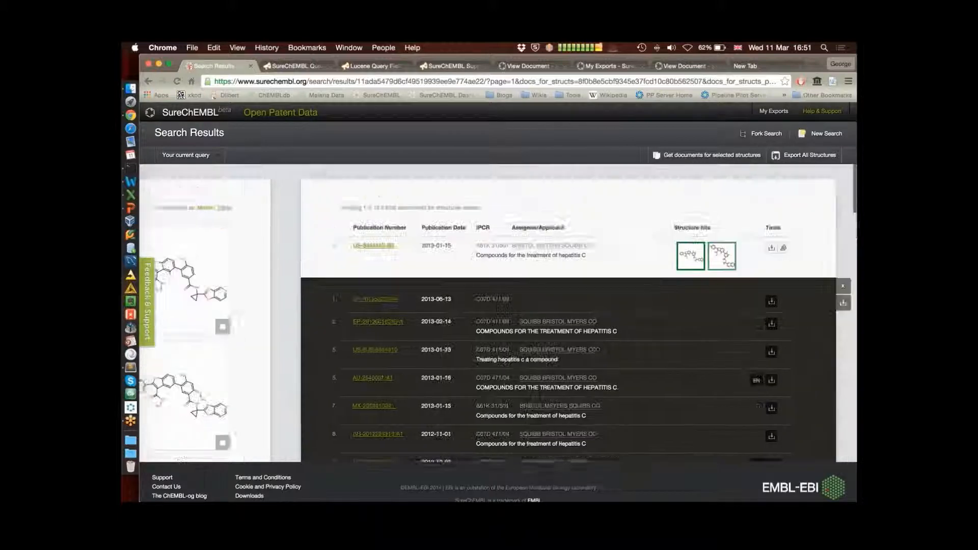
scroll(581, 316, "down", 1)
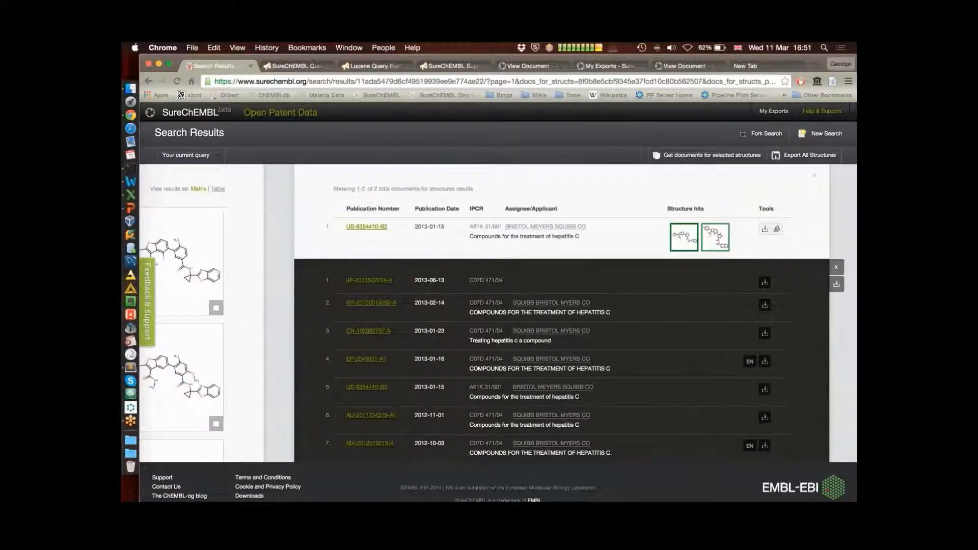
Fork the structure search and open its query structure in the ChemAxon Marvin JavaScript editor with nothing selected
left_click(764, 134)
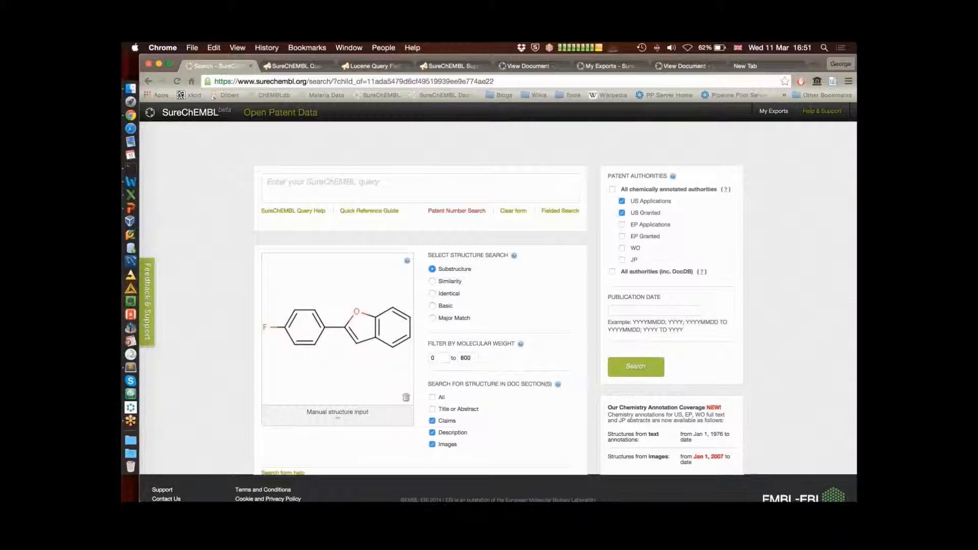
left_click(337, 328)
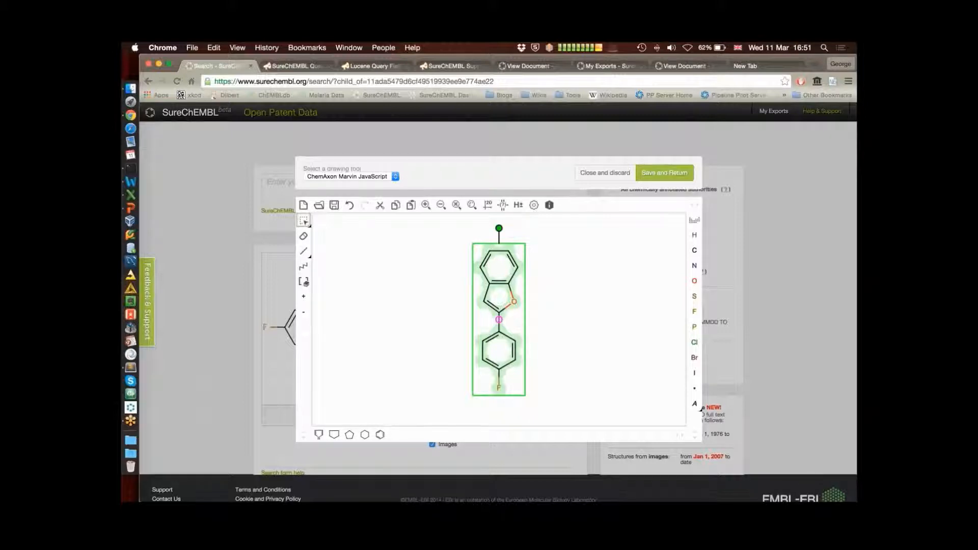
key("Escape")
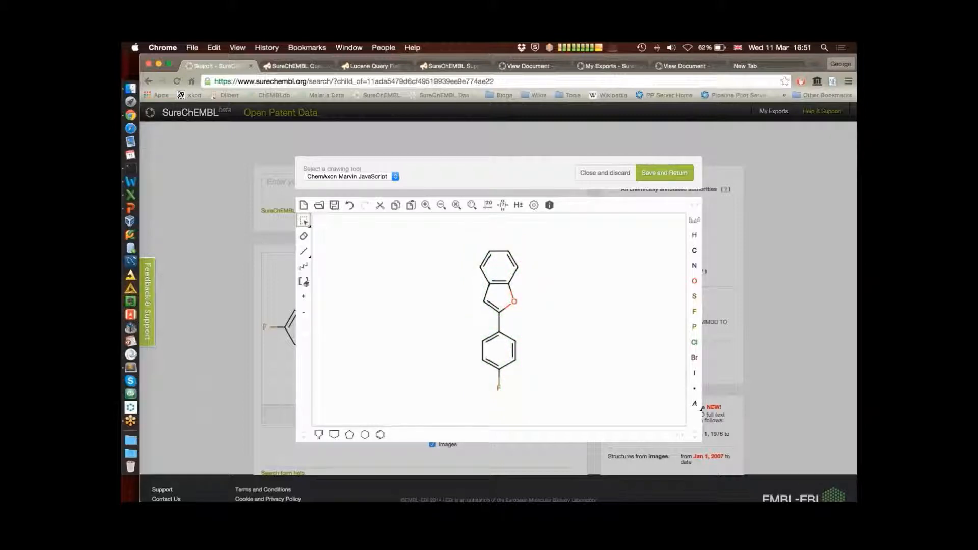
Replace the furan oxygen with the generic atom A, save the structure to the form and run the substructure search
left_click(698, 405)
left_click(698, 406)
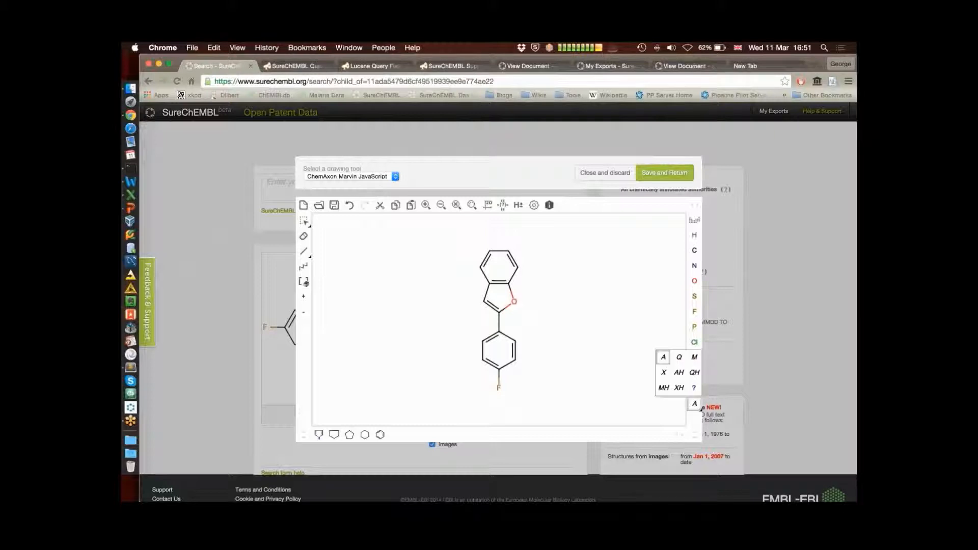
left_click(679, 358)
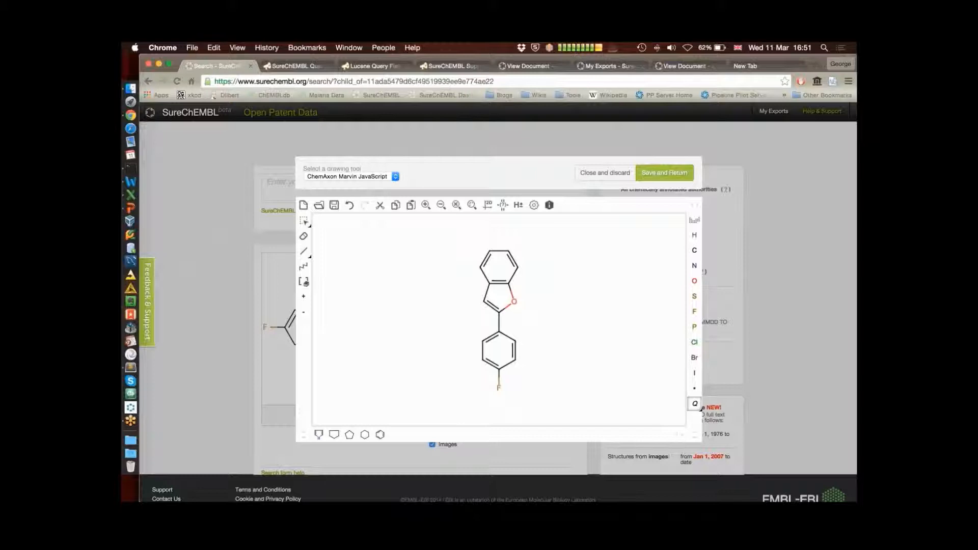
left_click(698, 406)
left_click(679, 357)
left_click(514, 301)
left_click(664, 173)
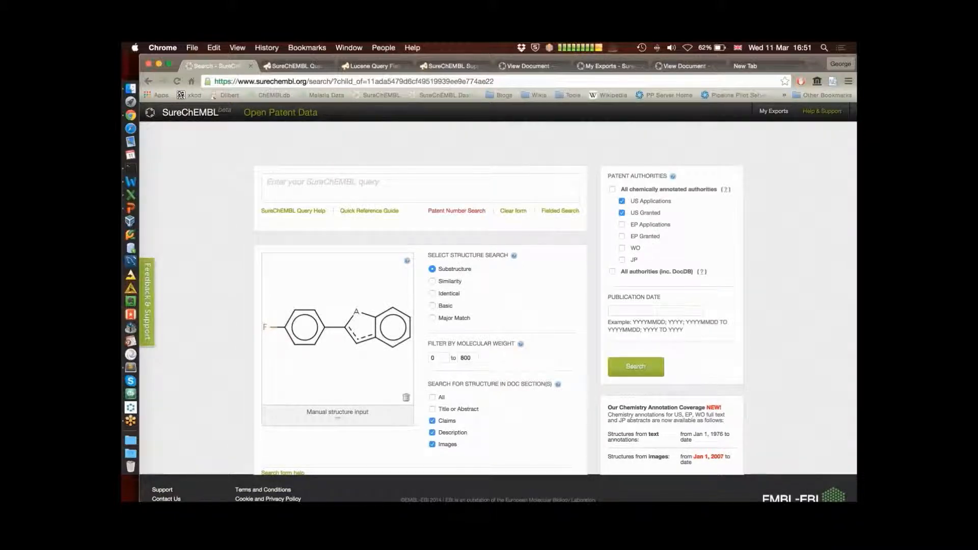
left_click(636, 367)
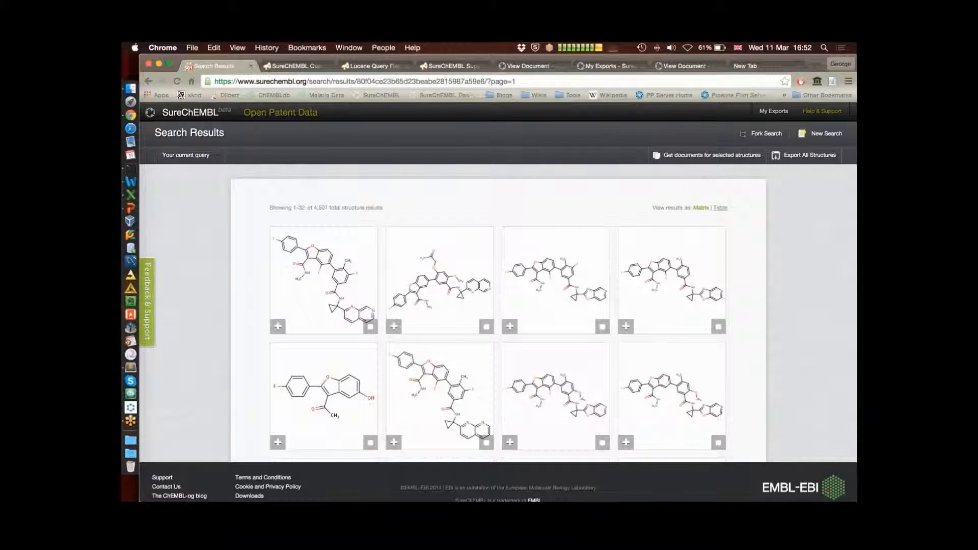
Expand the details of the first structure in the results to view its name, molecular weight, SMILES and ID
scroll(439, 306, "down", 3)
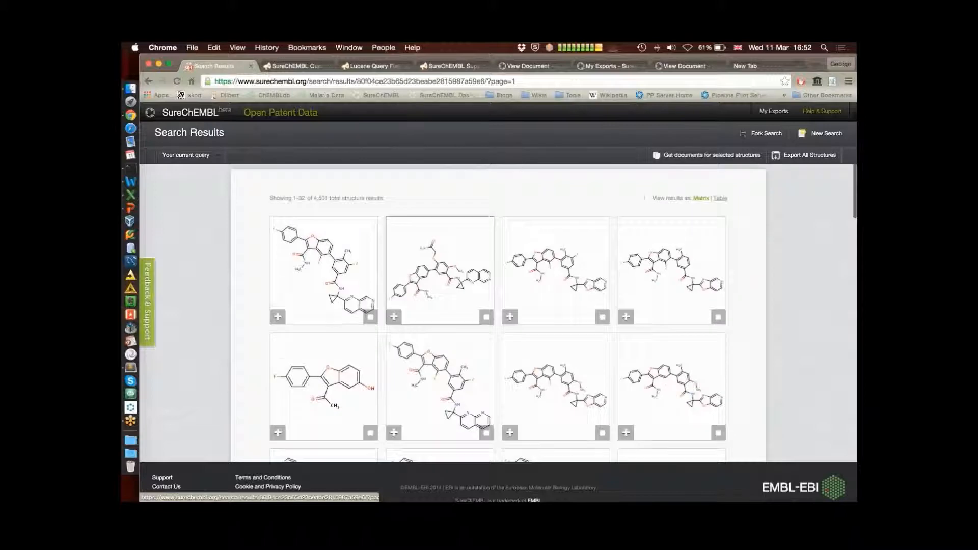
left_click(277, 250)
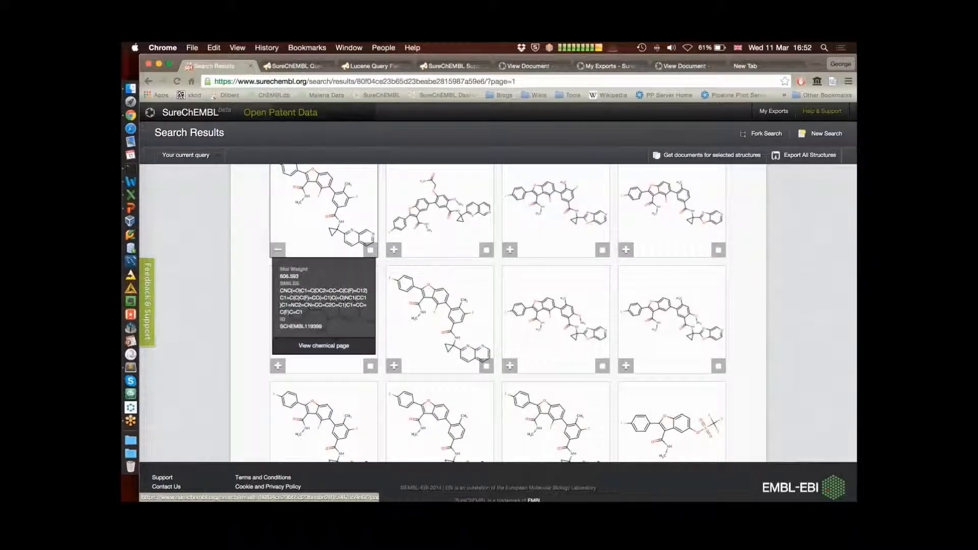
scroll(439, 305, "up", 3)
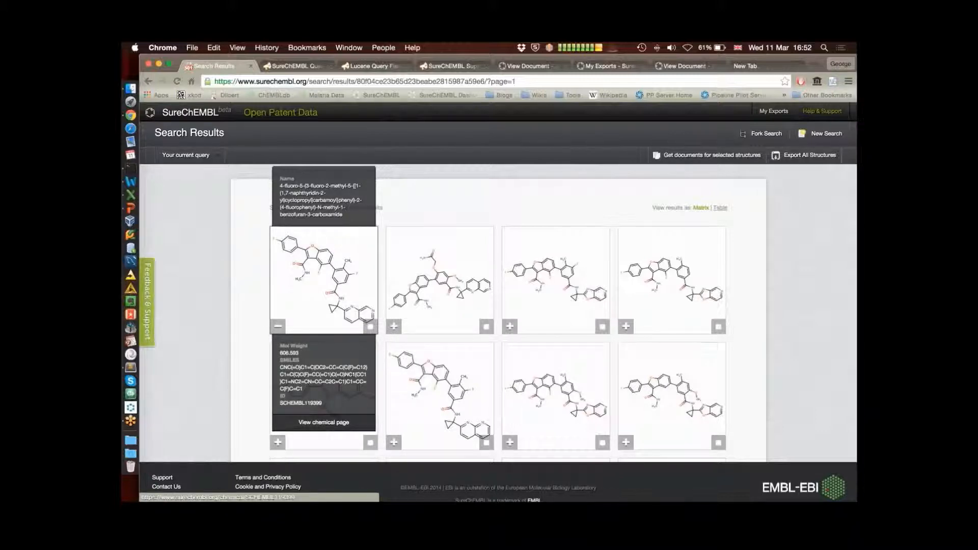
Open the chemical page of the first structure in a new browser tab and bring that tab to the front
left_click(324, 423, "super")
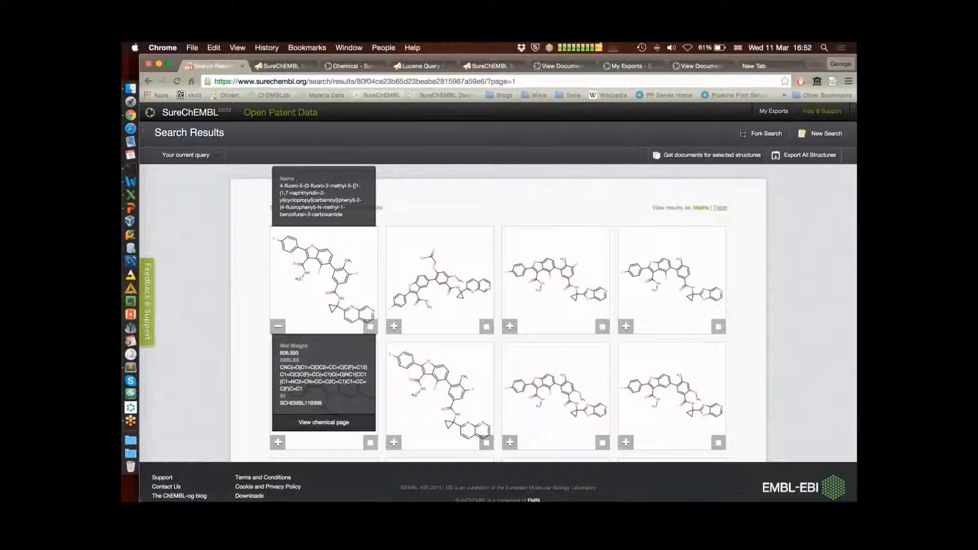
left_click(287, 66)
left_click(351, 66)
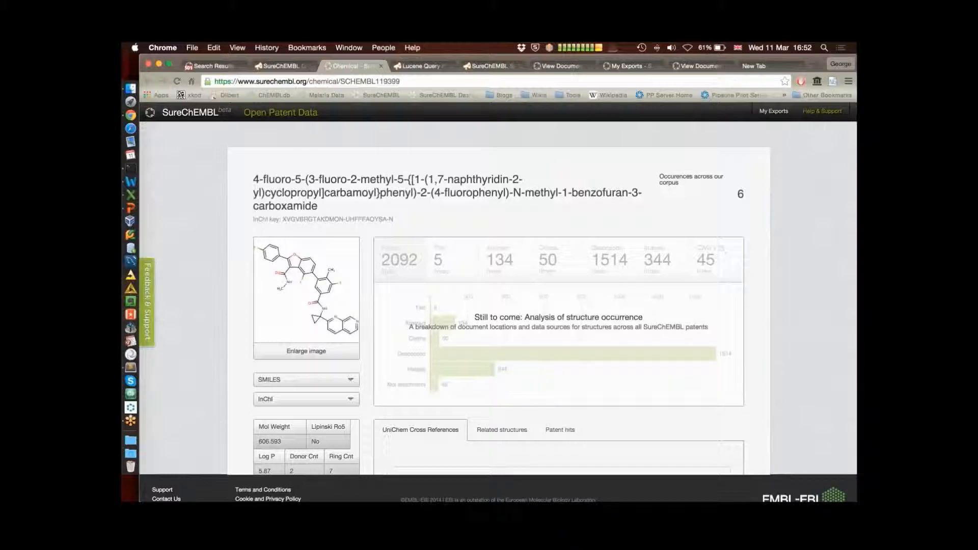
Expand the compound's SMILES and InChI strings and put the cursor at the end of the page's web address
scroll(307, 311, "down", 1)
left_click(306, 348)
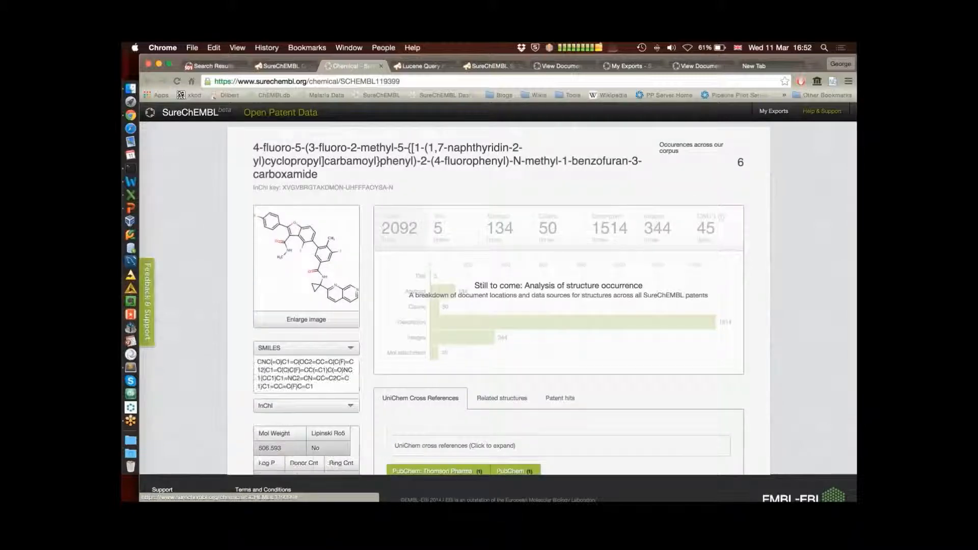
left_click(306, 406)
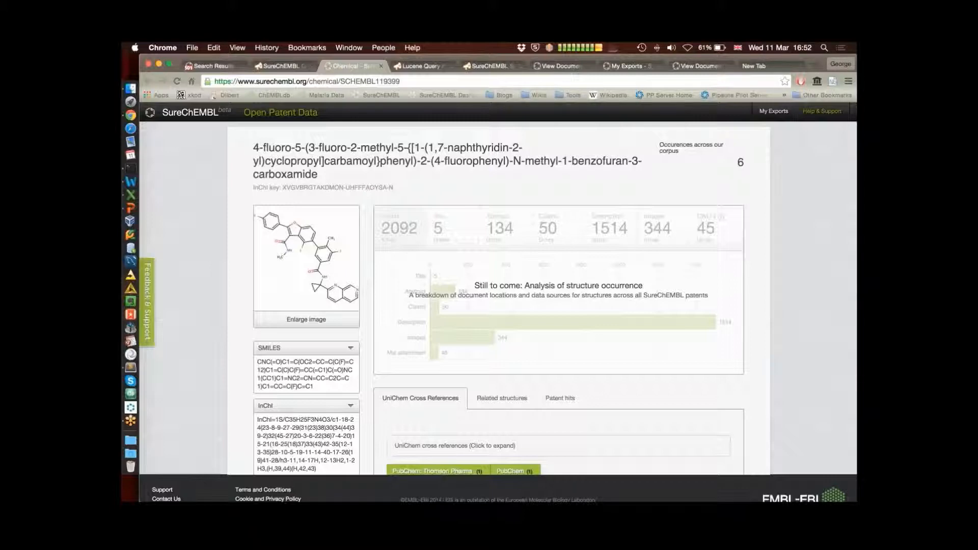
key("super+l")
key("Right")
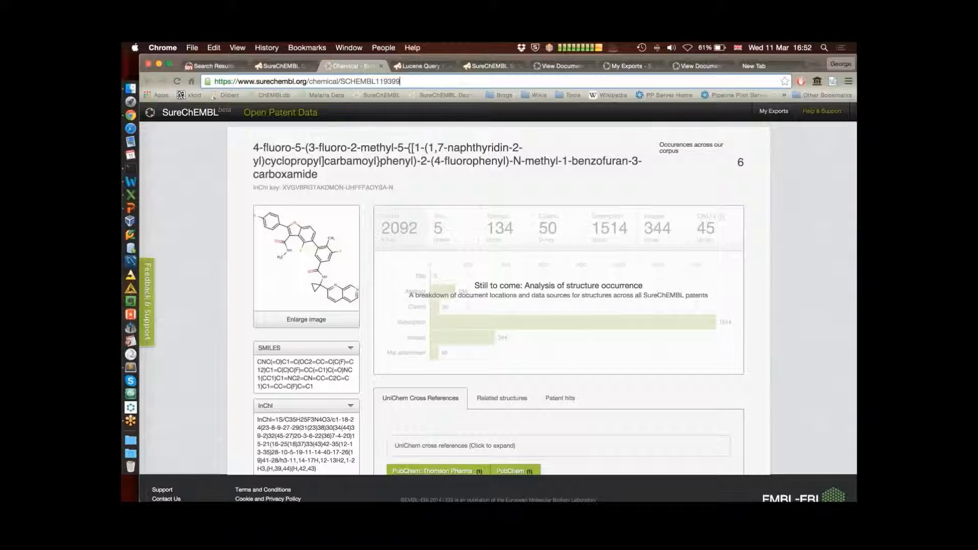
Show the compound's patent hits and open them as a full search results page of documents
scroll(555, 301, "down", 2)
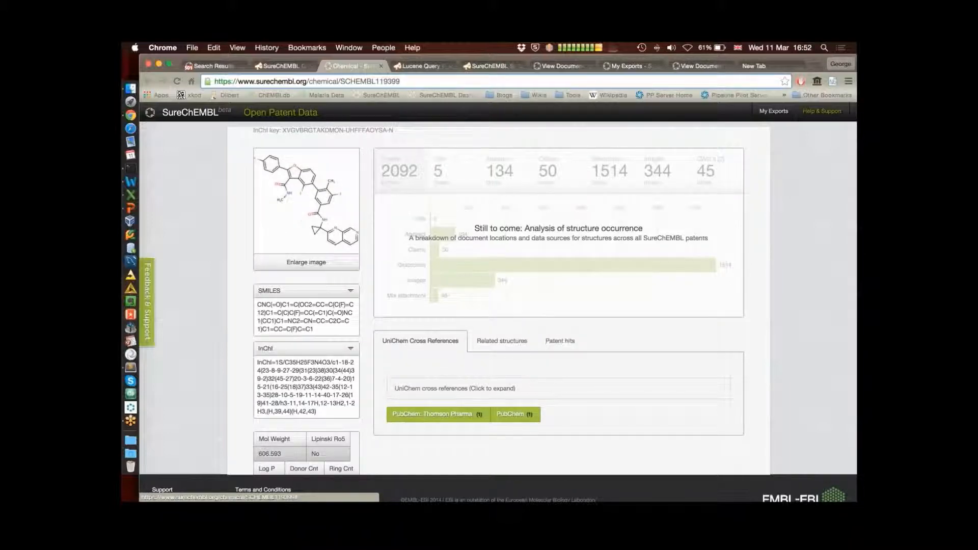
scroll(555, 301, "down", 1)
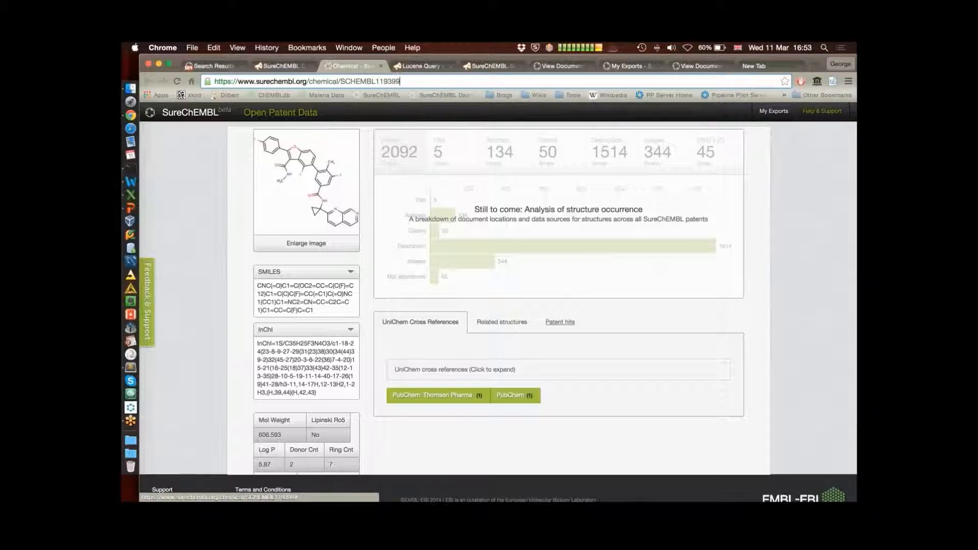
left_click(560, 322)
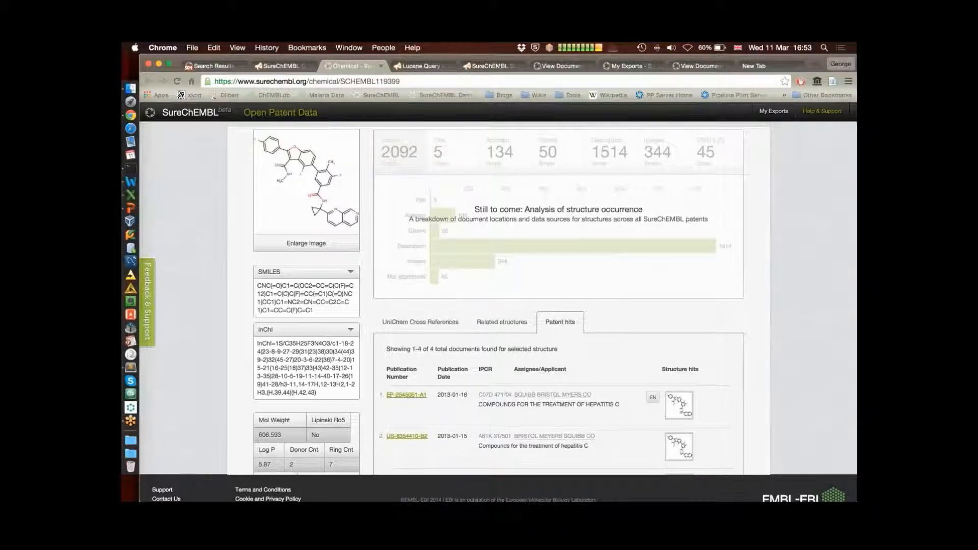
scroll(406, 383, "down", 5)
left_click(407, 383)
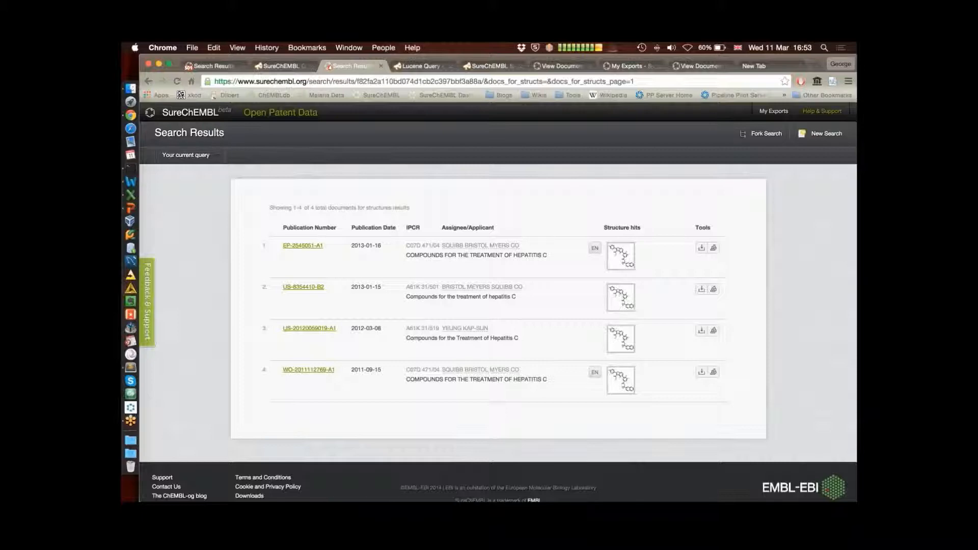
Switch to the surechembl_webinar_2015.pptx presentation in PowerPoint and start the slide show from the SureChEMBL knowledge base slide
left_click(130, 208)
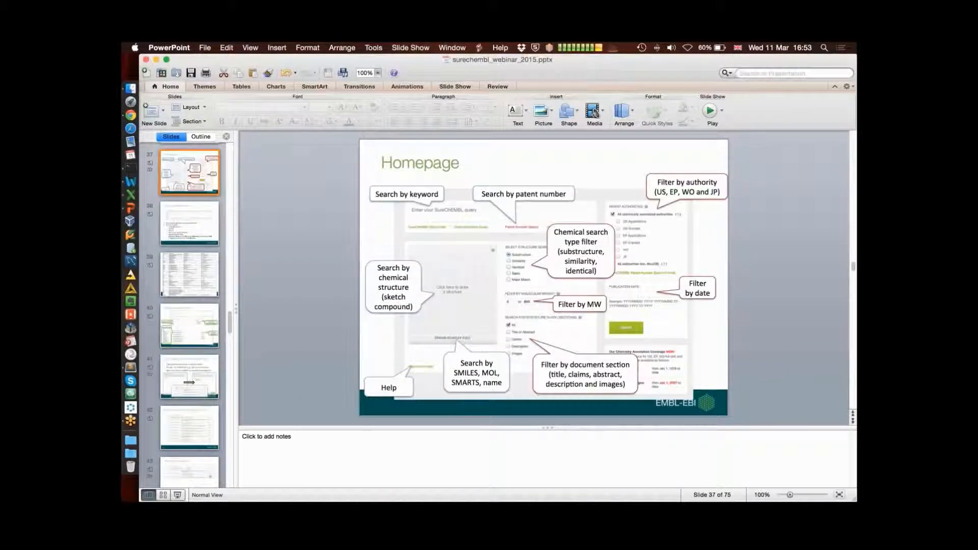
scroll(189, 372, "down", 10)
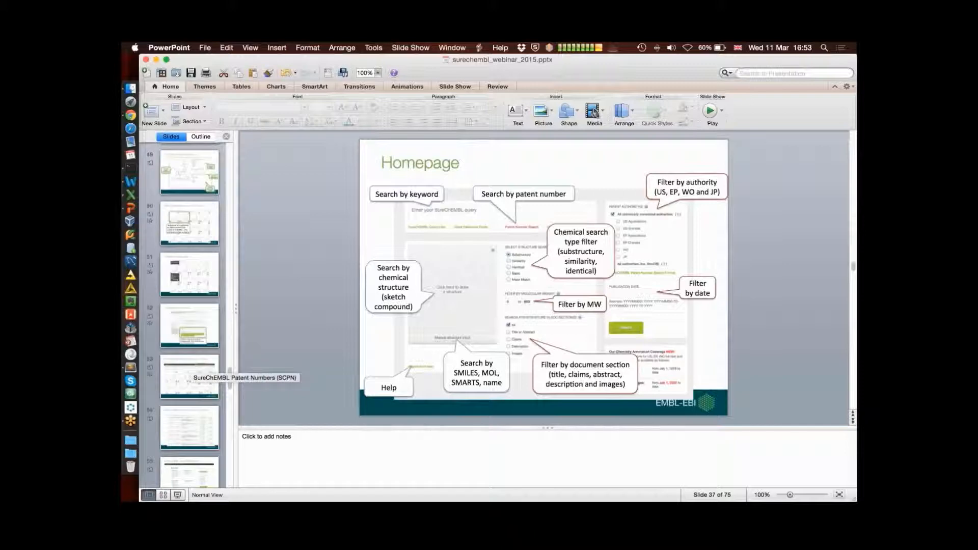
scroll(190, 372, "down", 5)
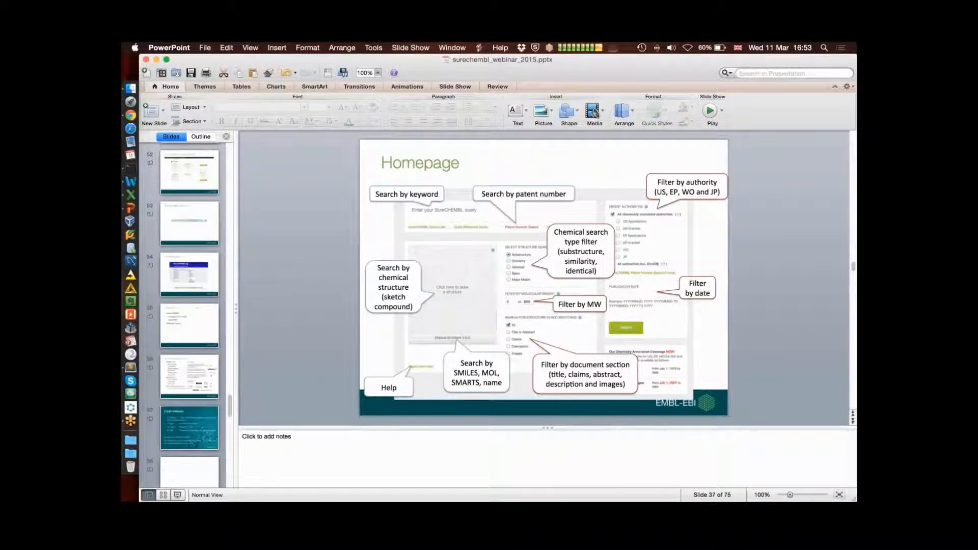
left_click(189, 173)
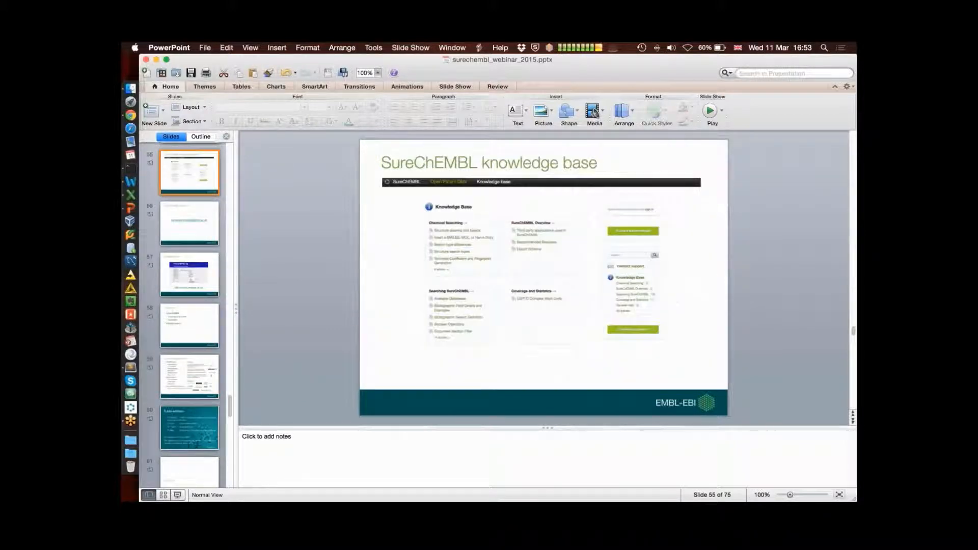
left_click(177, 495)
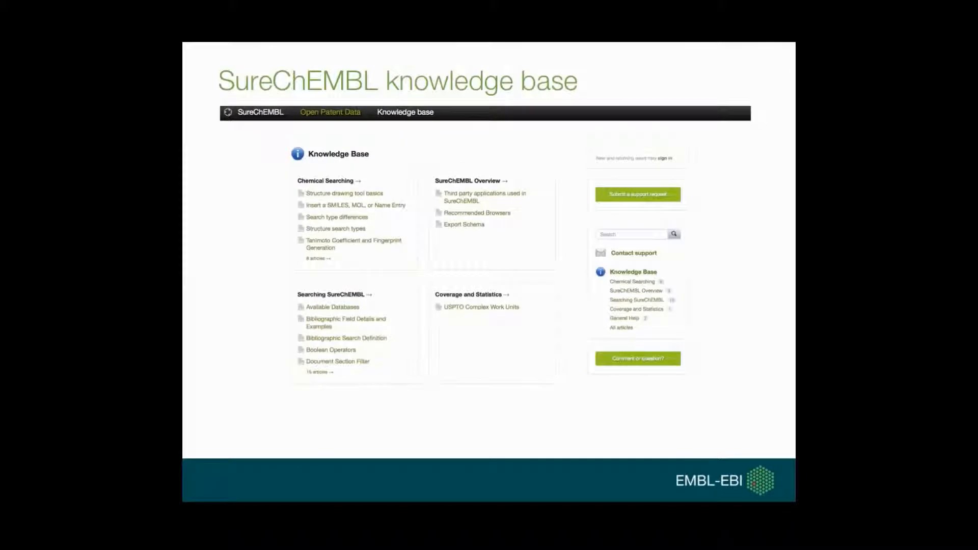